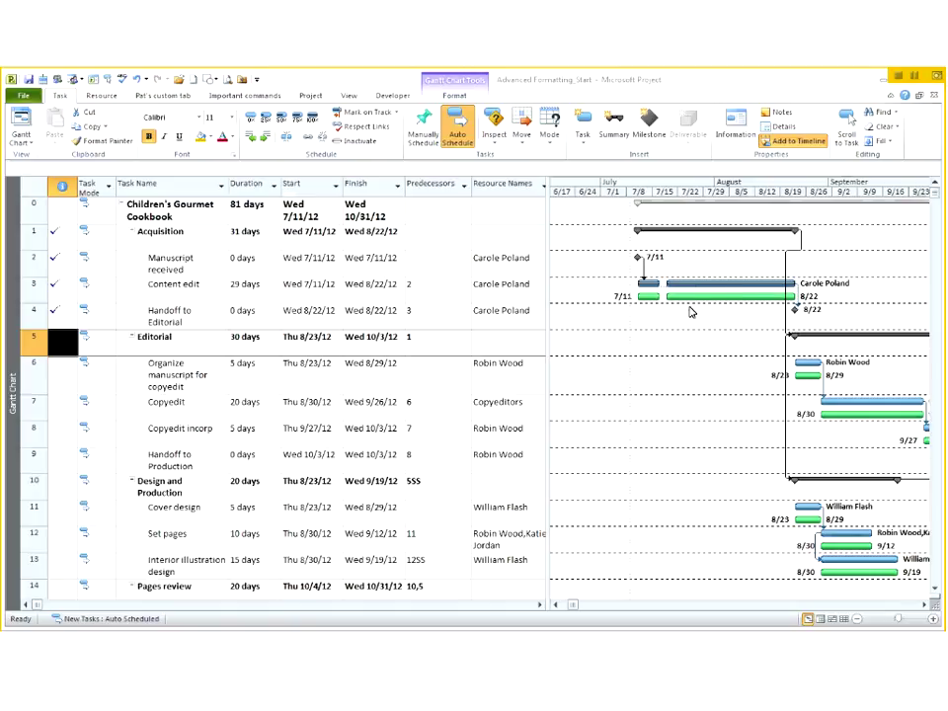
Review the individual bar formatting options for the Content edit task's Gantt bar and leave them unchanged
{"action": "left_click", "coordinate": [661, 293]}
{"action": "right_click", "coordinate": [709, 288]}
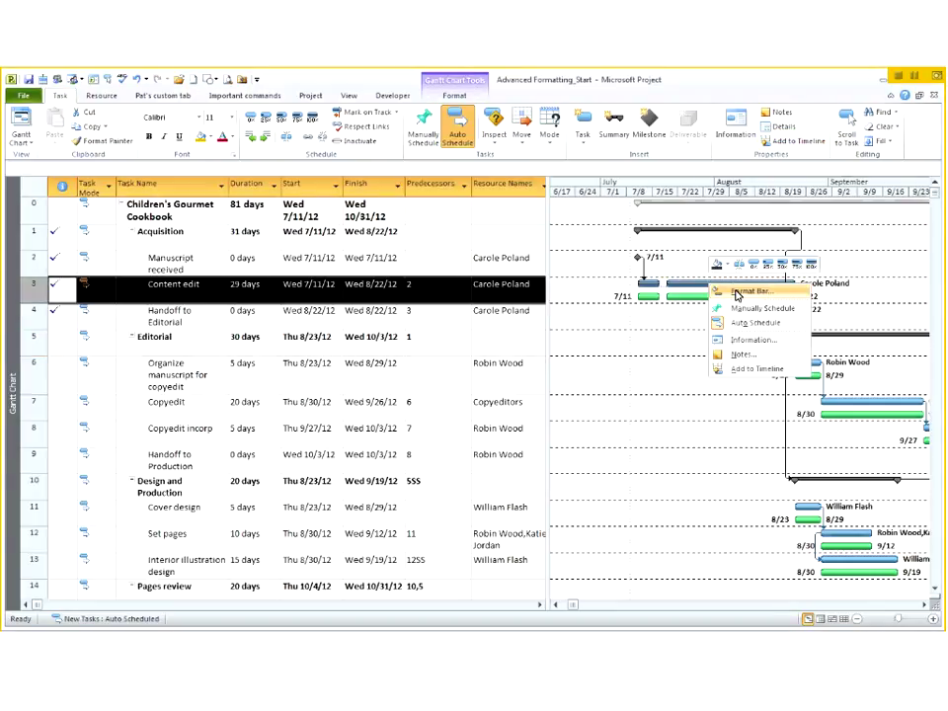
{"action": "left_click", "coordinate": [737, 294]}
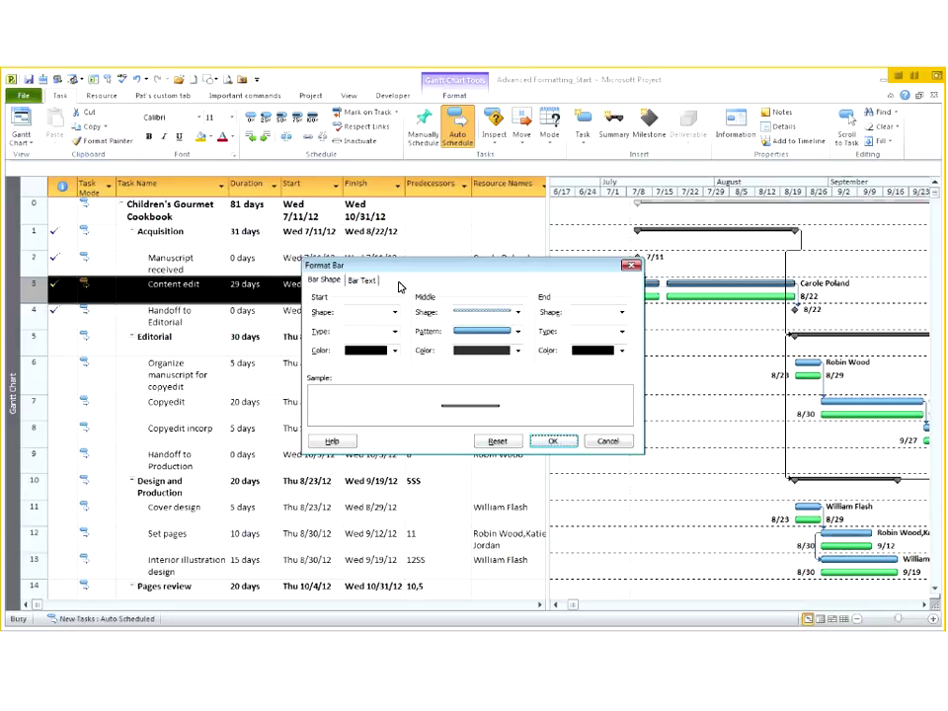
{"action": "left_click", "coordinate": [608, 441]}
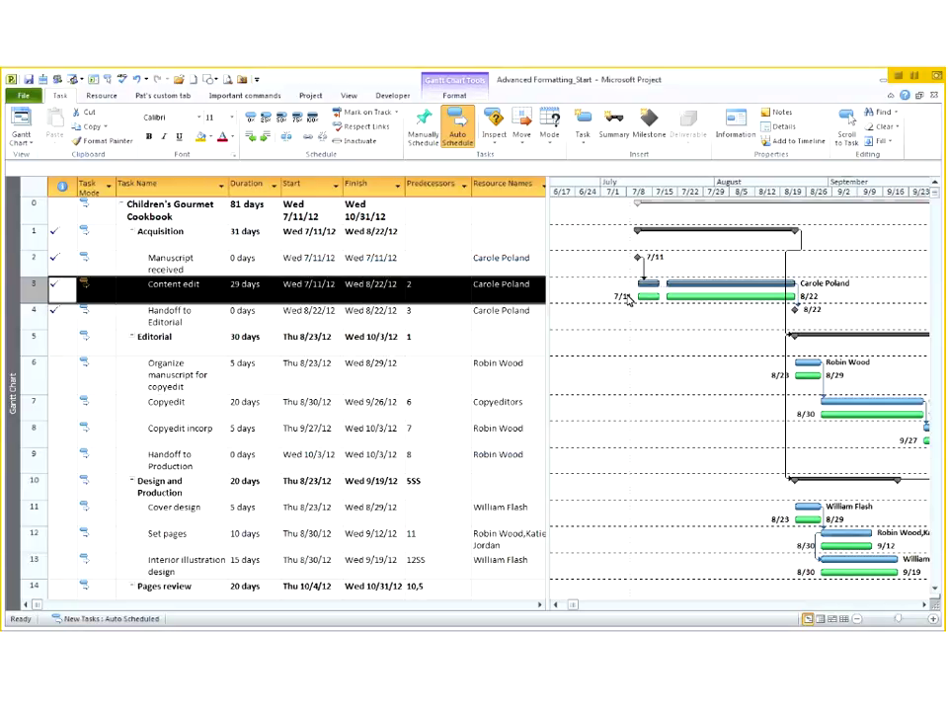
Review the Bar Styles settings of the Gantt chart, including the Interim bar, without making changes
{"action": "left_click", "coordinate": [457, 96]}
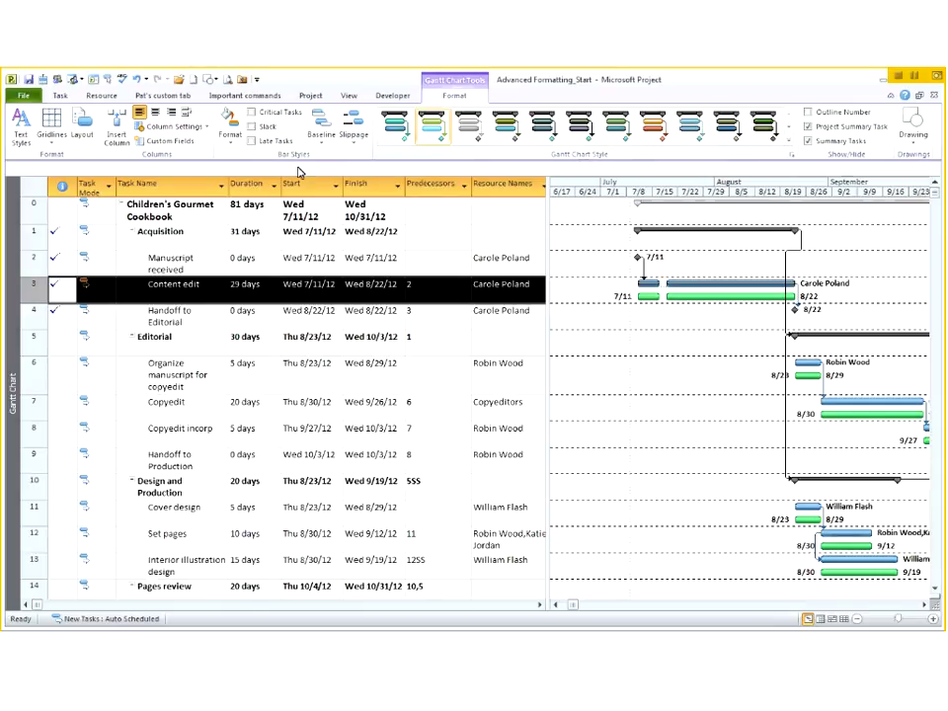
{"action": "left_click", "coordinate": [231, 143]}
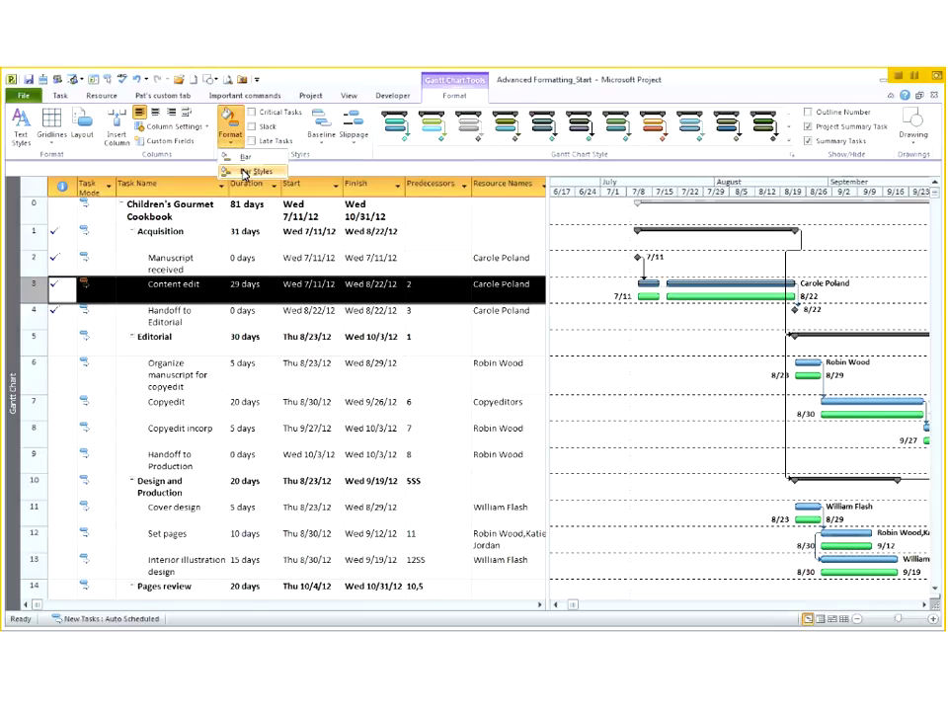
{"action": "left_click", "coordinate": [265, 173]}
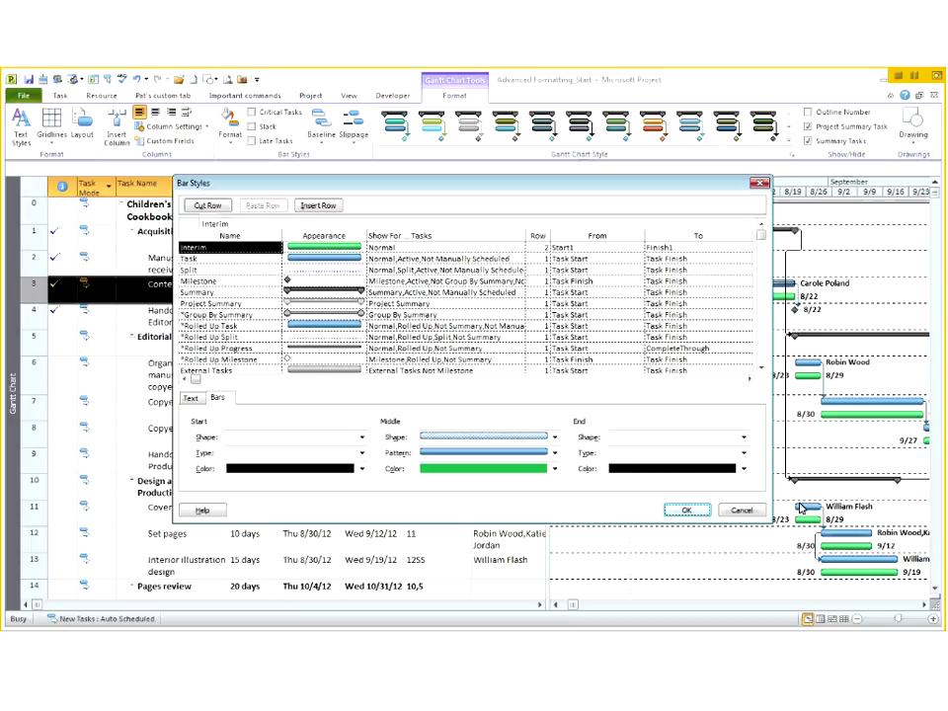
{"action": "left_click", "coordinate": [733, 511]}
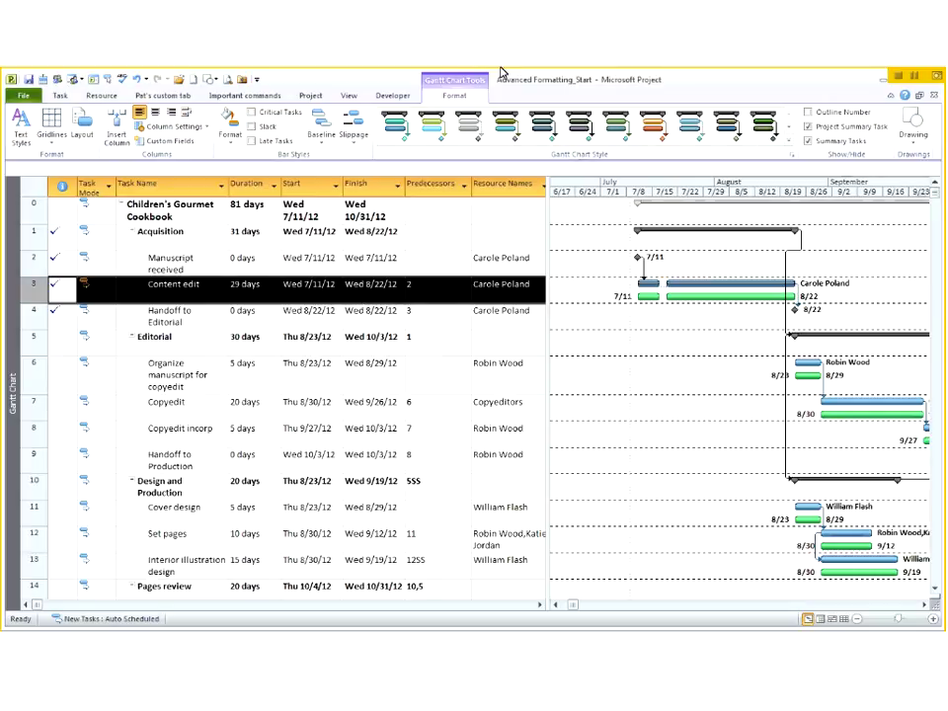
Show the Timeline above the Gantt chart, select its Editorial bar and inspect the timeline's Text Styles options
{"action": "left_click", "coordinate": [349, 96]}
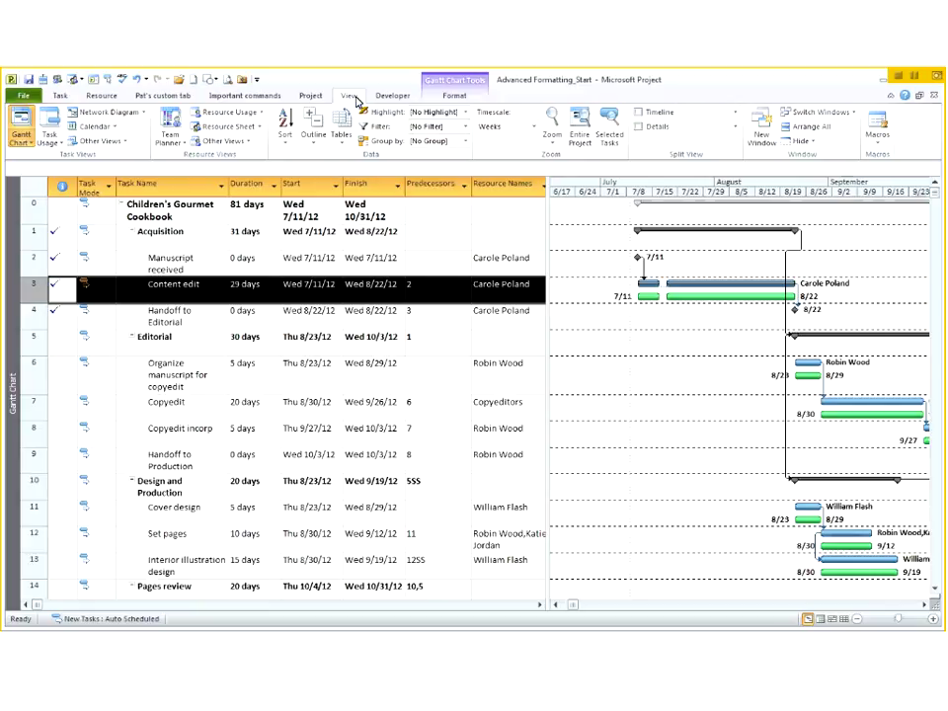
{"action": "left_click", "coordinate": [638, 112]}
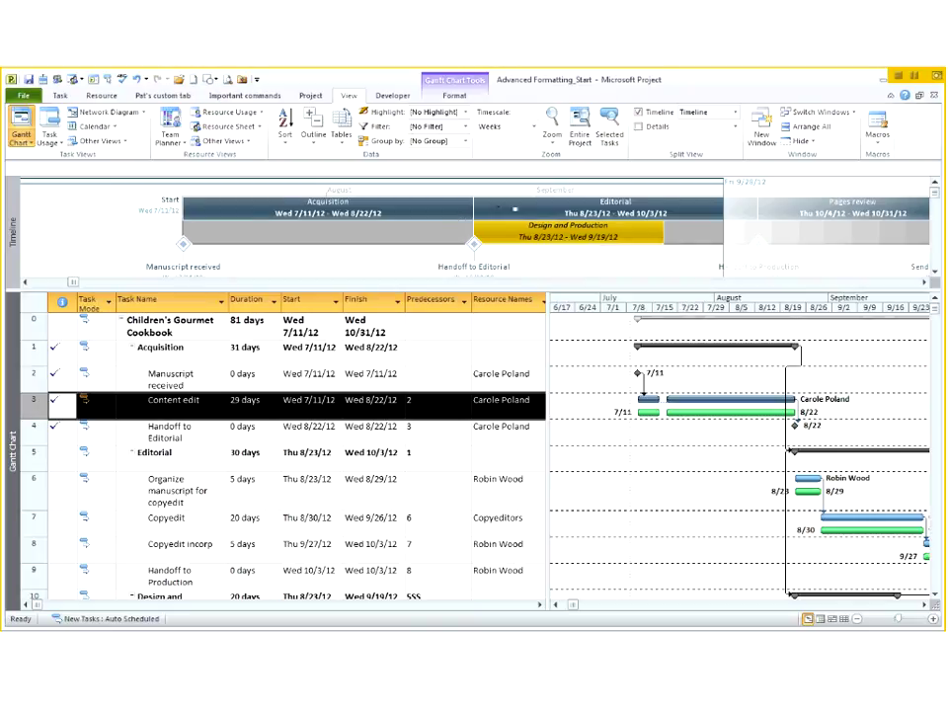
{"action": "left_click", "coordinate": [514, 208]}
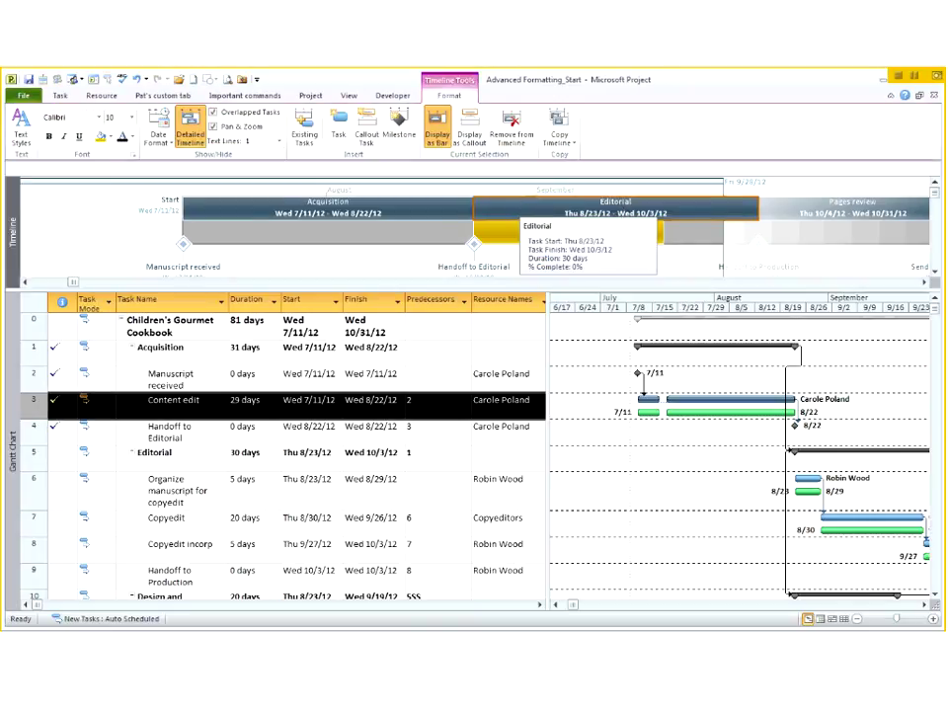
{"action": "left_click", "coordinate": [20, 139]}
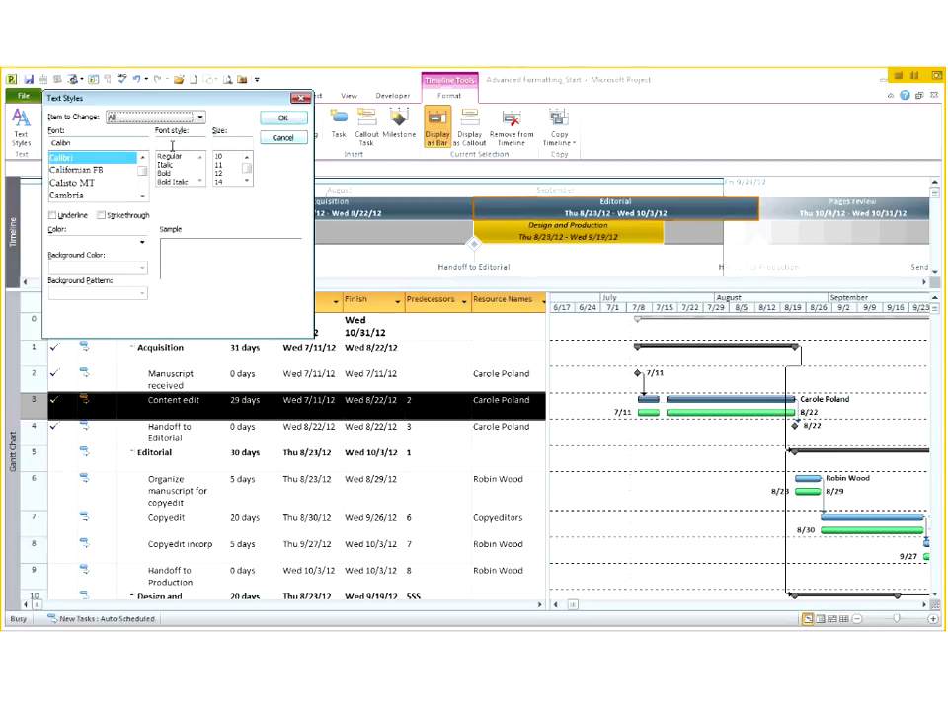
{"action": "left_click", "coordinate": [299, 99]}
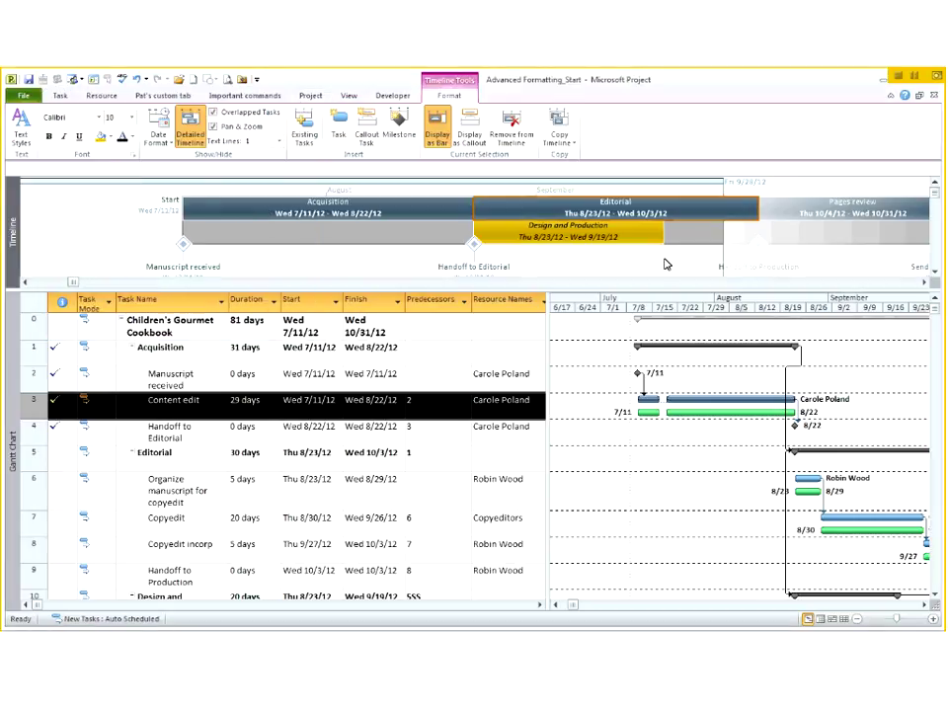
Switch the project to the Network Diagram view and hide the Timeline
{"action": "left_click", "coordinate": [60, 96]}
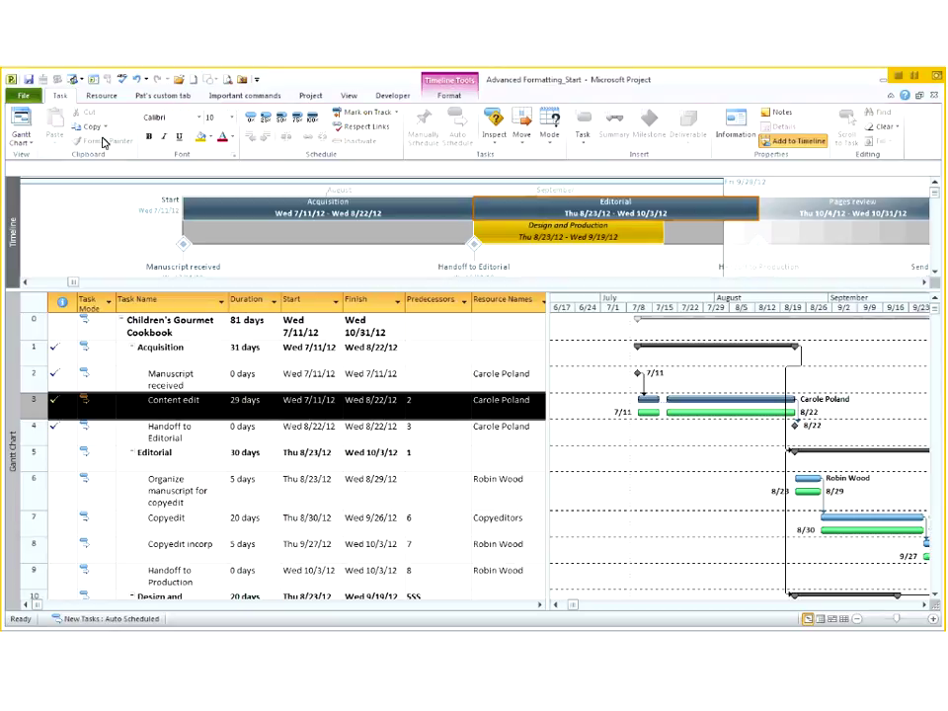
{"action": "left_click", "coordinate": [361, 99]}
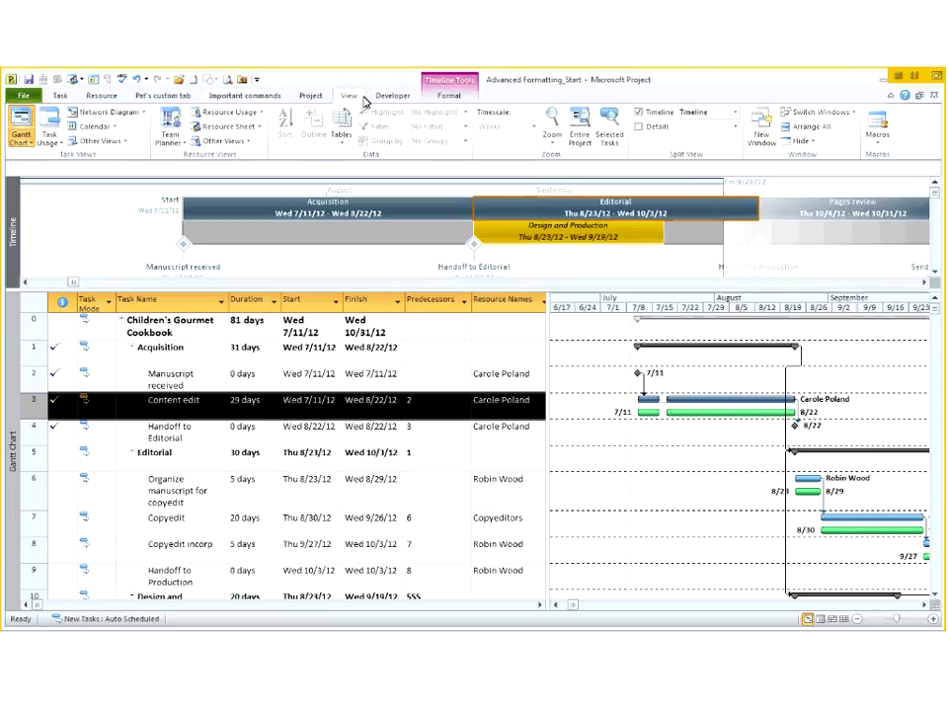
{"action": "left_click", "coordinate": [97, 114]}
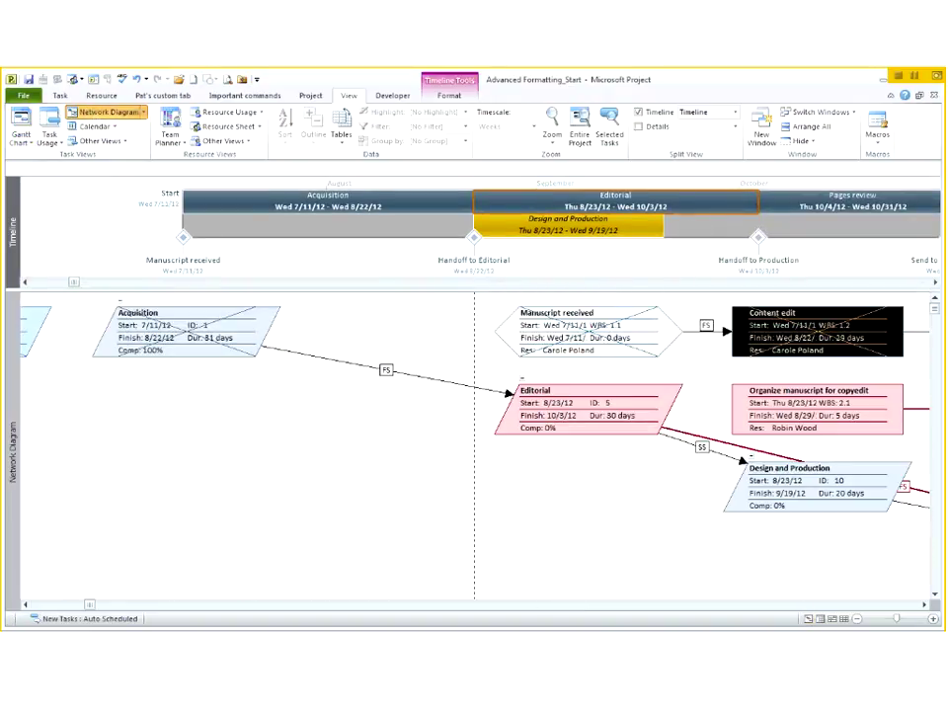
{"action": "left_click", "coordinate": [638, 112]}
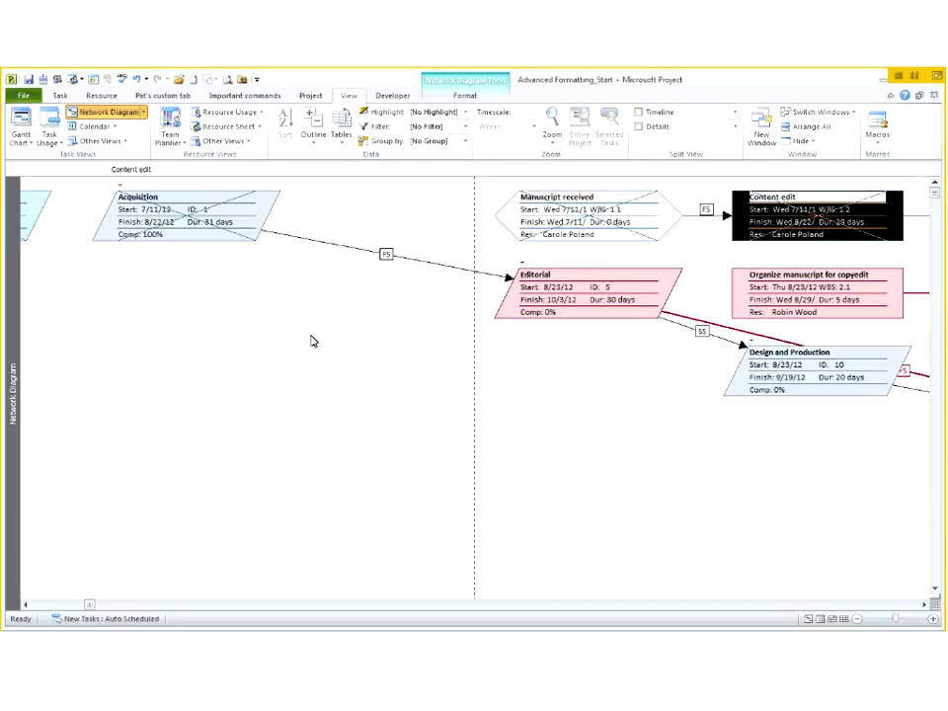
Examine the network diagram's task boxes from the project summary onward, including the Acquisition, Manuscript received and Editorial tasks
{"action": "left_click", "coordinate": [205, 232]}
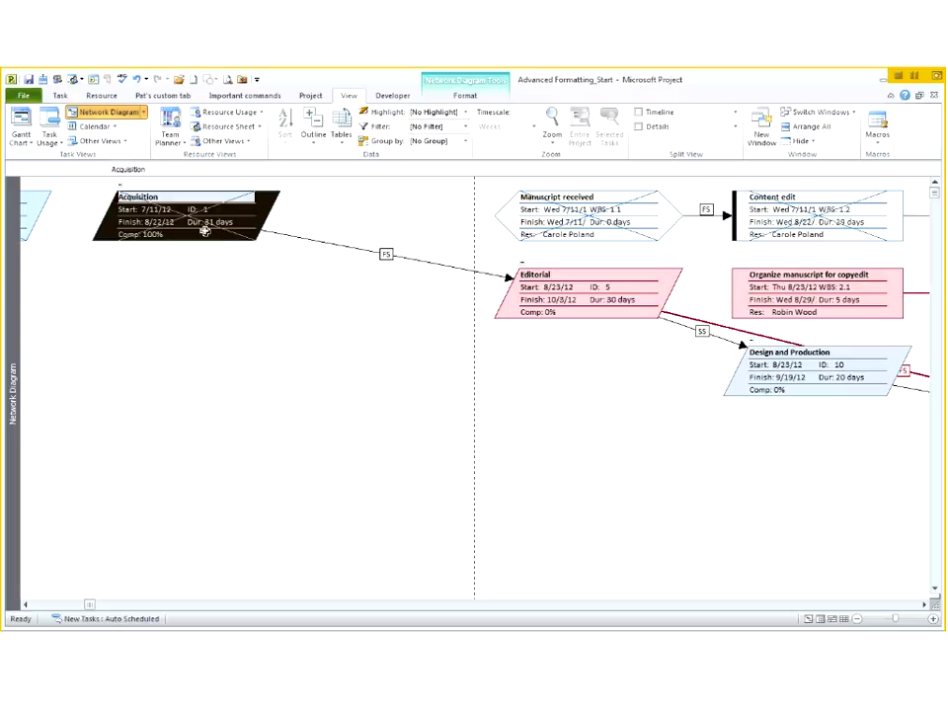
{"action": "left_click", "coordinate": [522, 297]}
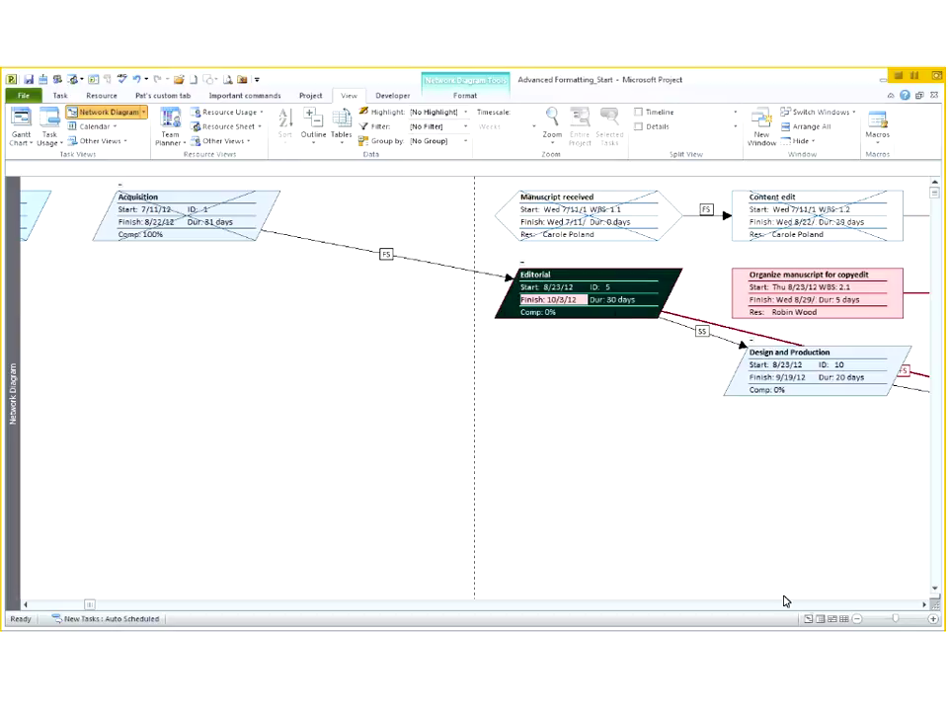
{"action": "left_click", "coordinate": [856, 620]}
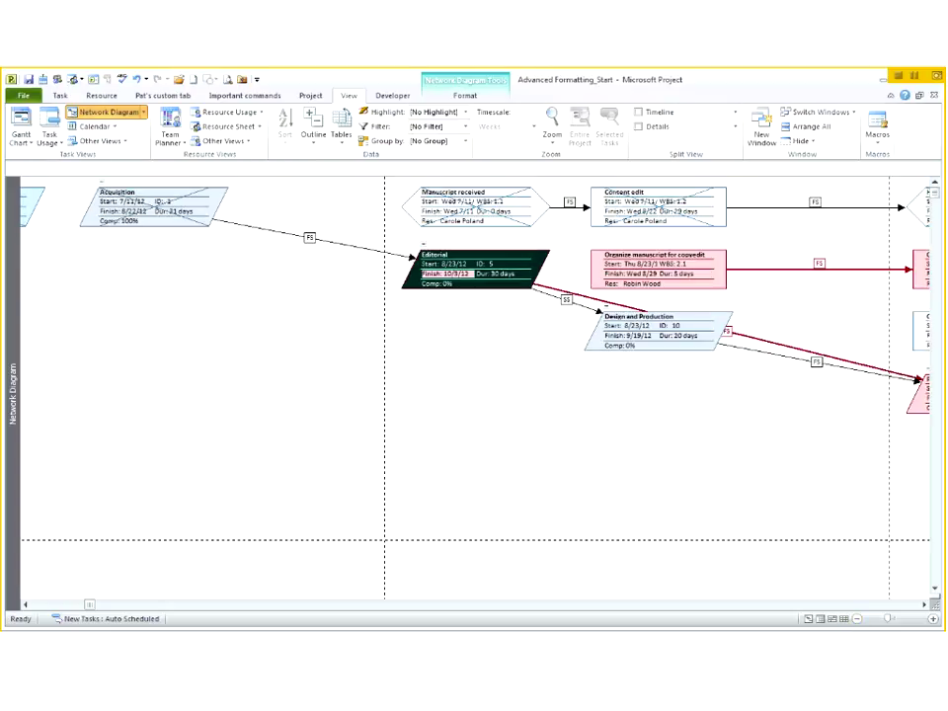
{"action": "left_click", "coordinate": [27, 604]}
{"action": "left_click", "coordinate": [27, 605]}
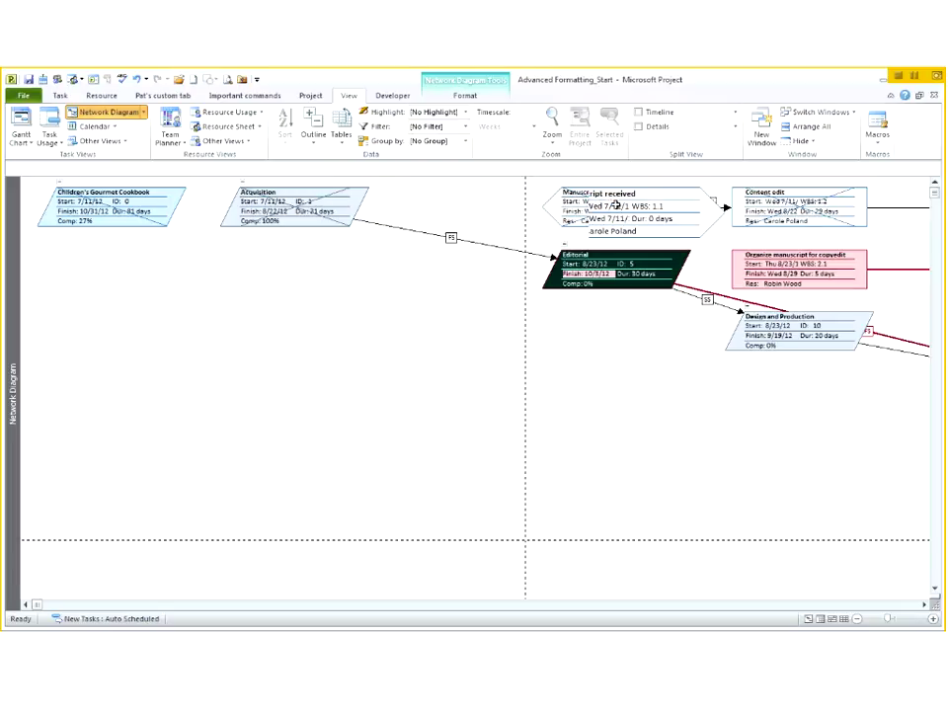
{"action": "mouse_move", "coordinate": [613, 206]}
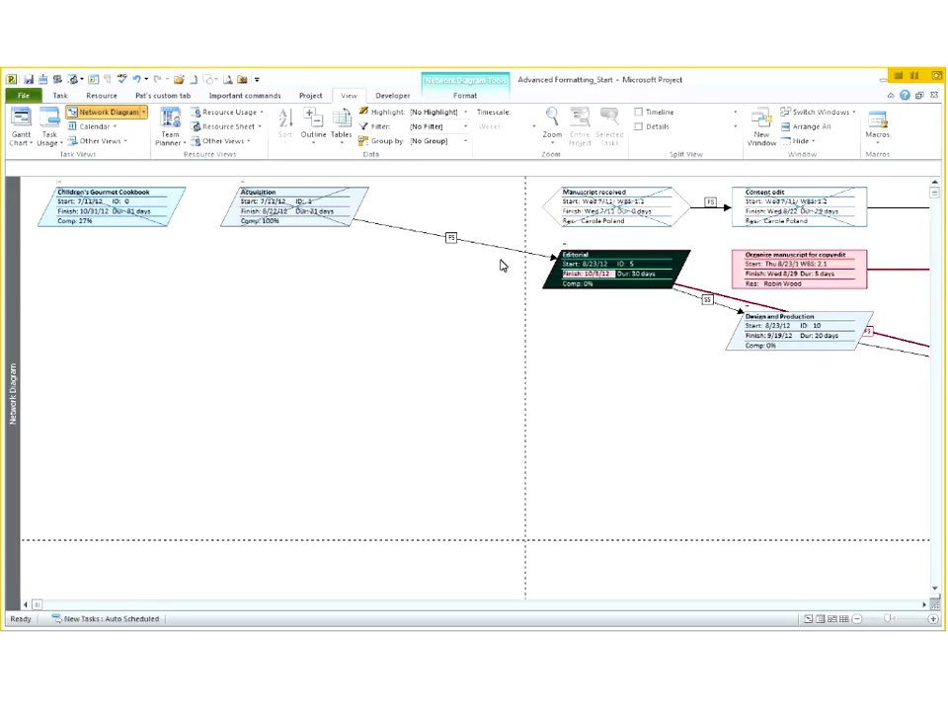
{"action": "mouse_move", "coordinate": [244, 191]}
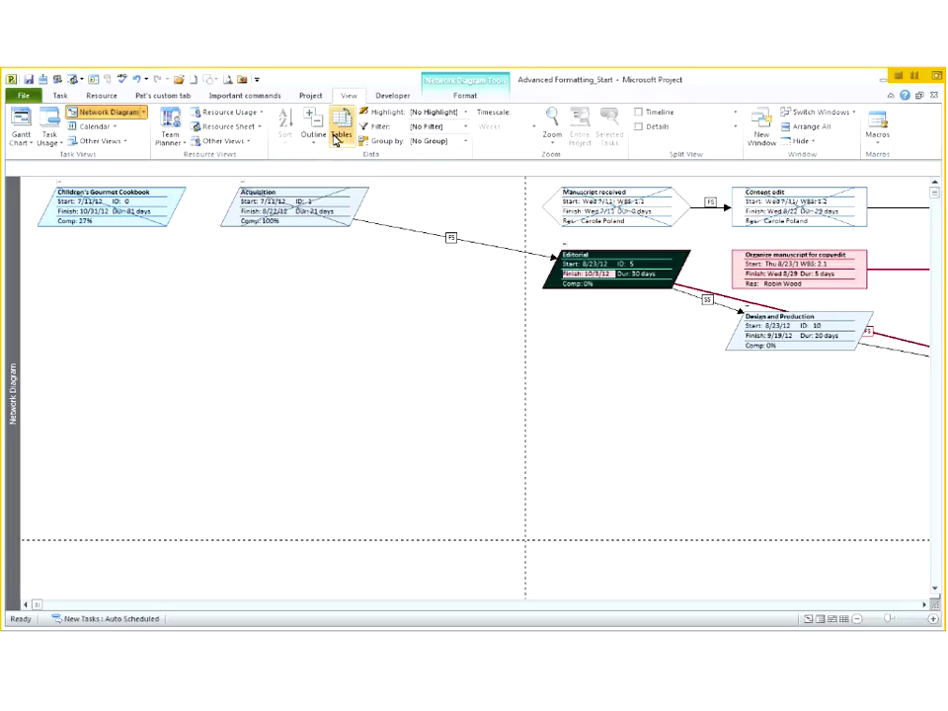
Set the network diagram's link style to Rectilinear in its layout settings
{"action": "left_click", "coordinate": [462, 96]}
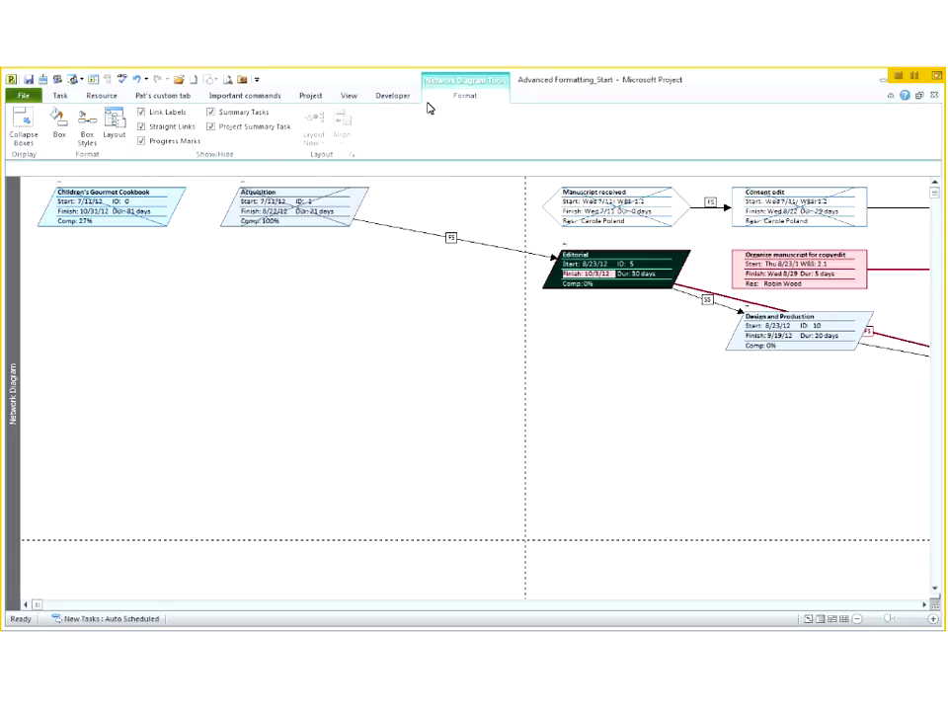
{"action": "left_click", "coordinate": [116, 128]}
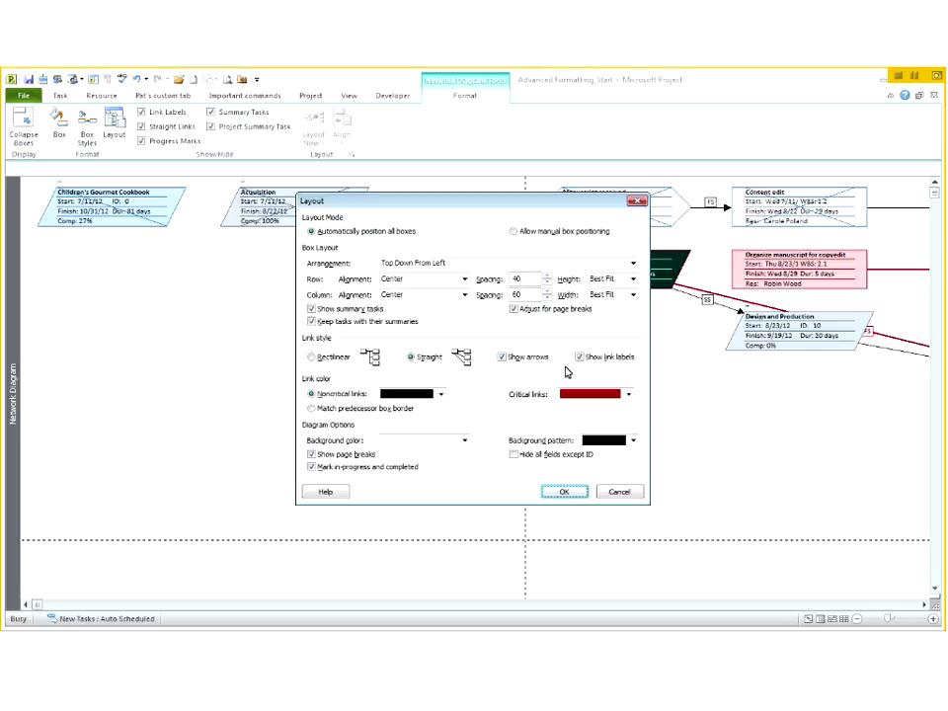
{"action": "left_click", "coordinate": [312, 362]}
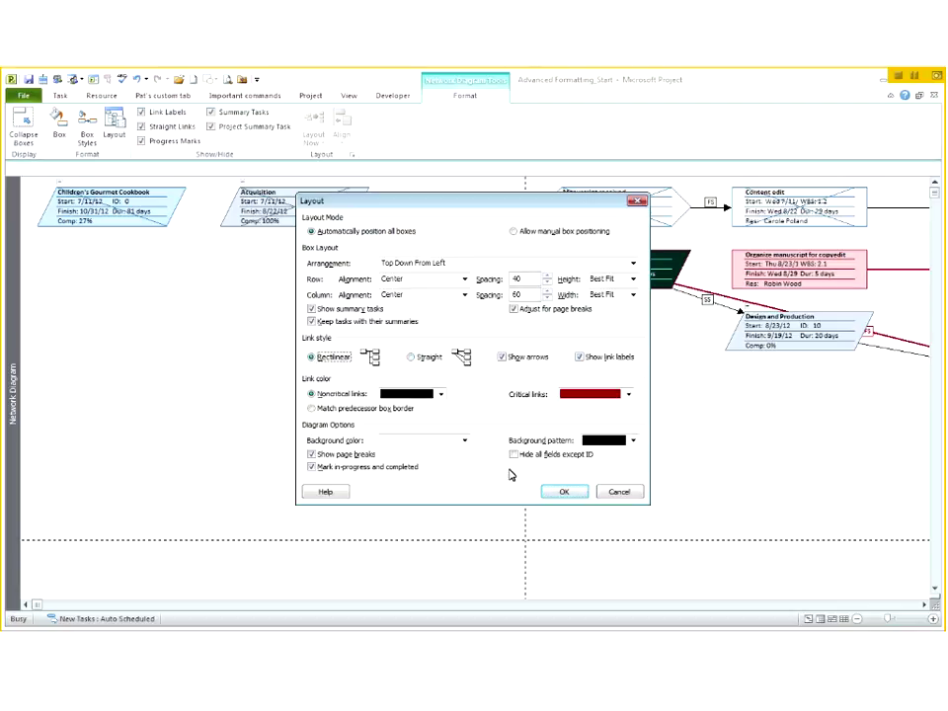
{"action": "left_click", "coordinate": [577, 493]}
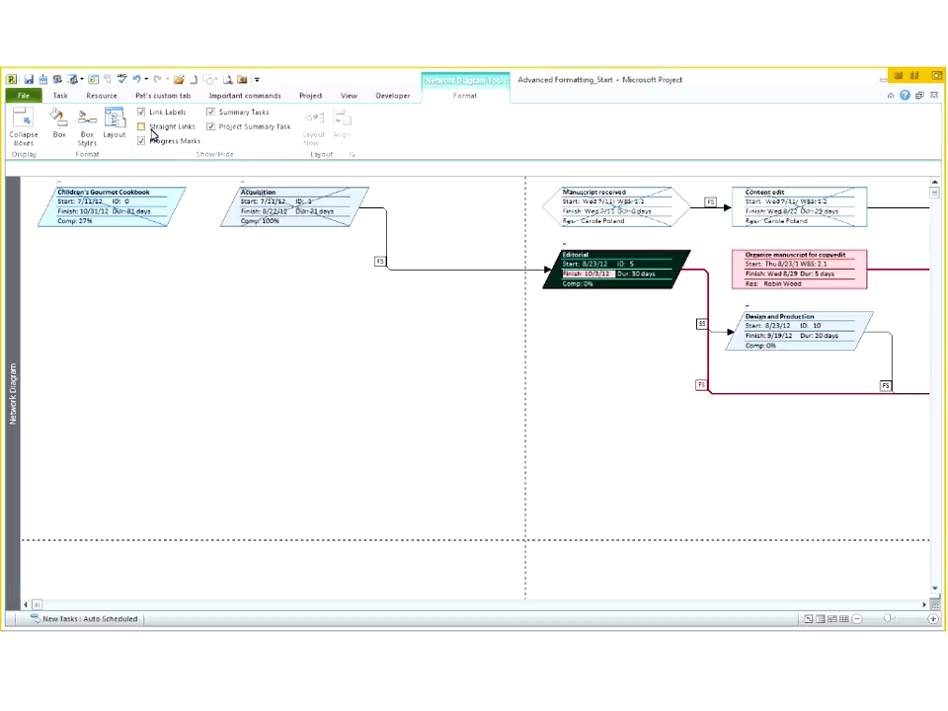
Try straight links in the network diagram and revert them, and hide and restore the link labels
{"action": "left_click", "coordinate": [143, 126]}
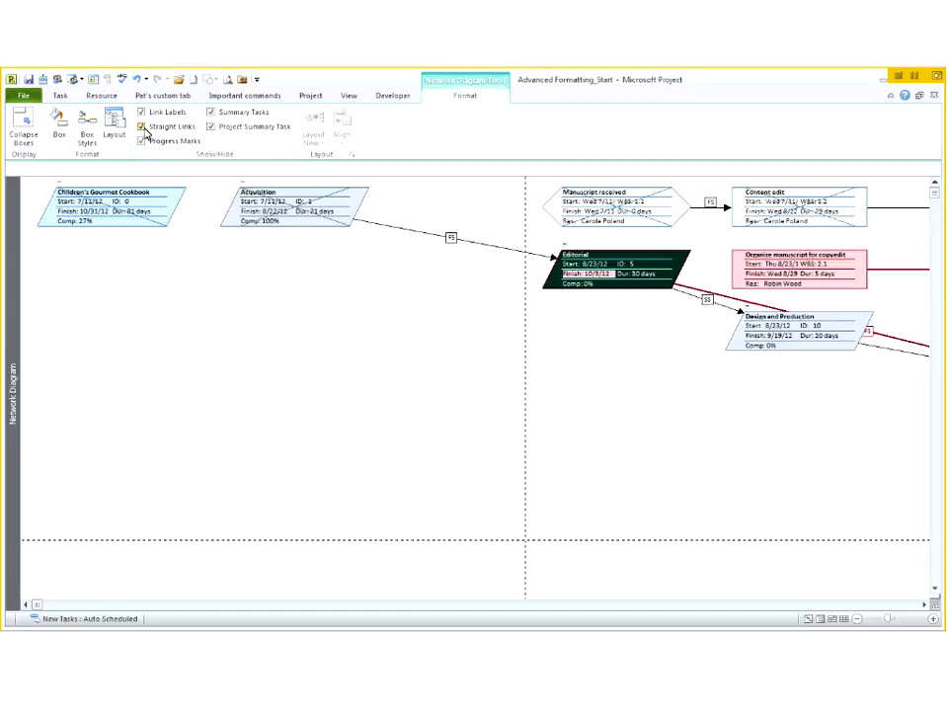
{"action": "left_click", "coordinate": [142, 126]}
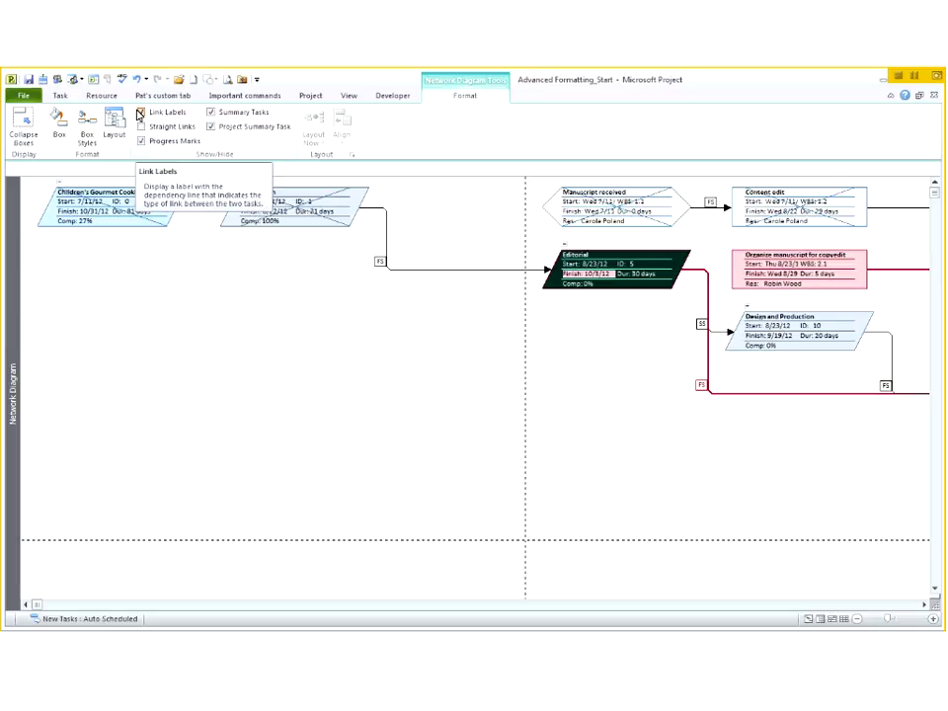
{"action": "left_click", "coordinate": [141, 113]}
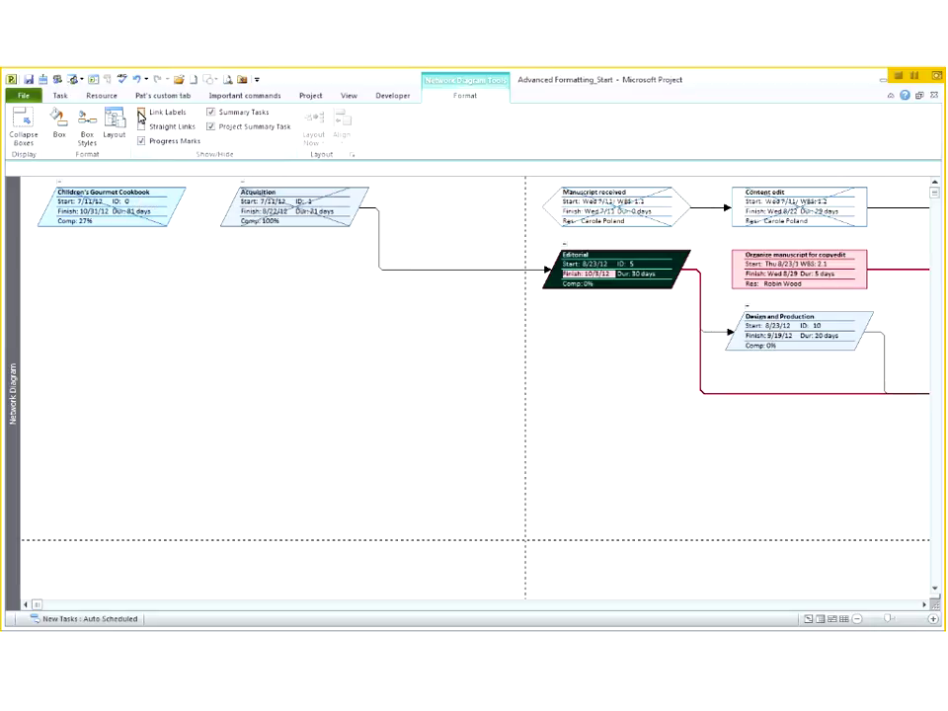
{"action": "left_click", "coordinate": [141, 113]}
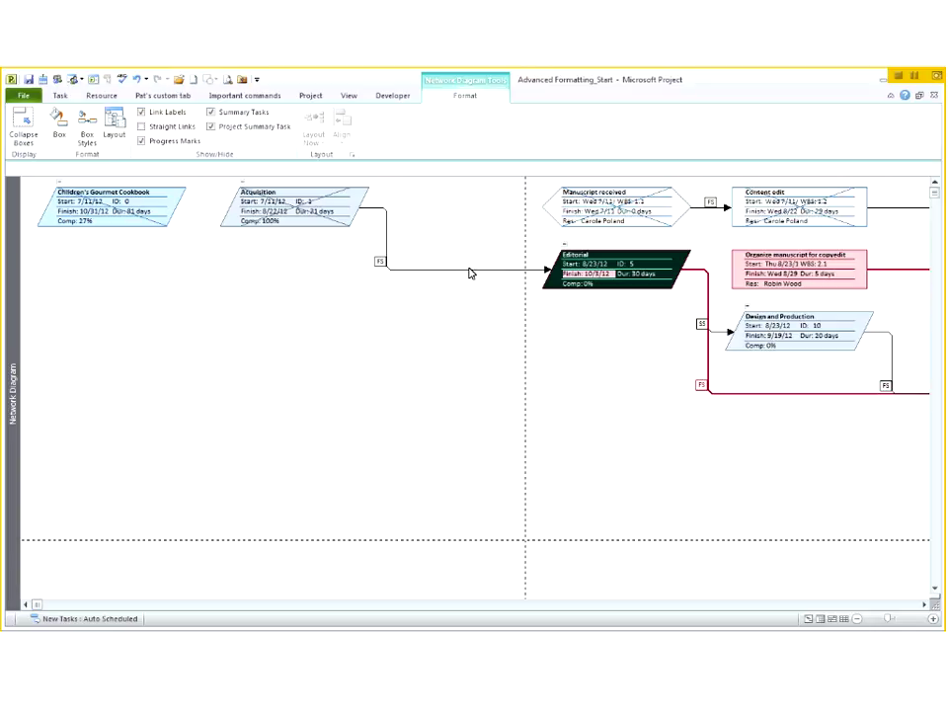
Hide the summary tasks in the network diagram and show them again
{"action": "mouse_move", "coordinate": [253, 195]}
{"action": "left_click", "coordinate": [210, 112]}
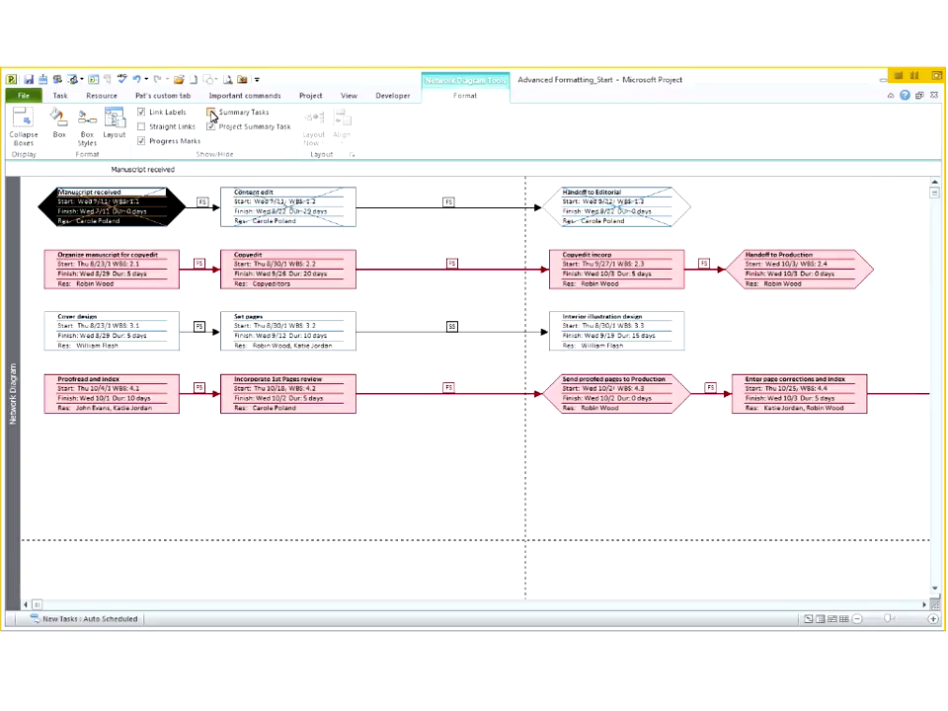
{"action": "left_click", "coordinate": [210, 112]}
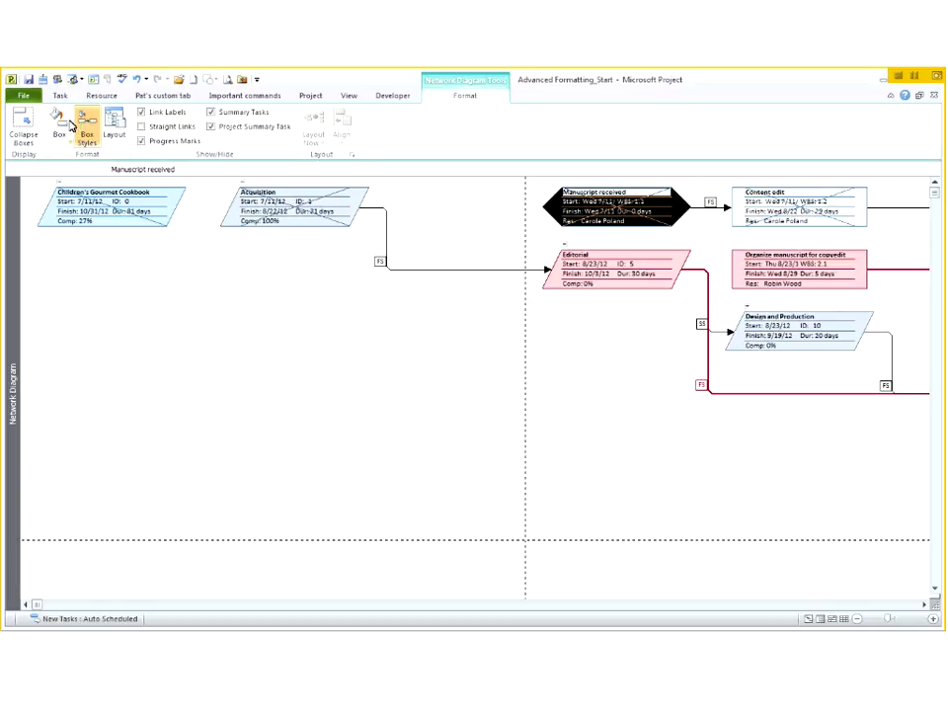
Review the box formatting options for the Manuscript received milestone without applying any changes
{"action": "left_click", "coordinate": [65, 124]}
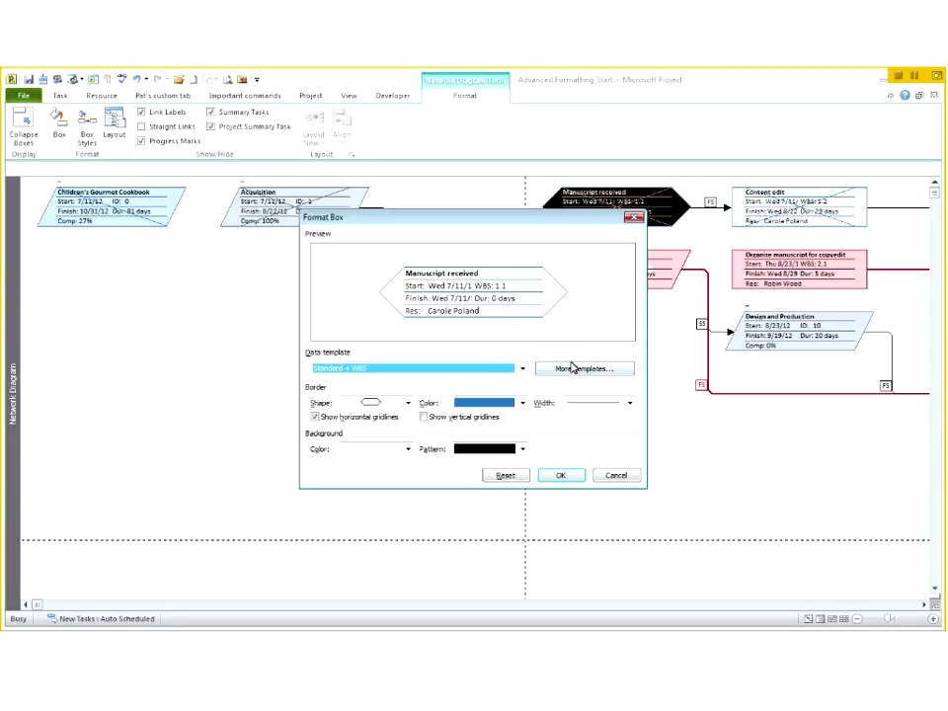
{"action": "left_click", "coordinate": [614, 476]}
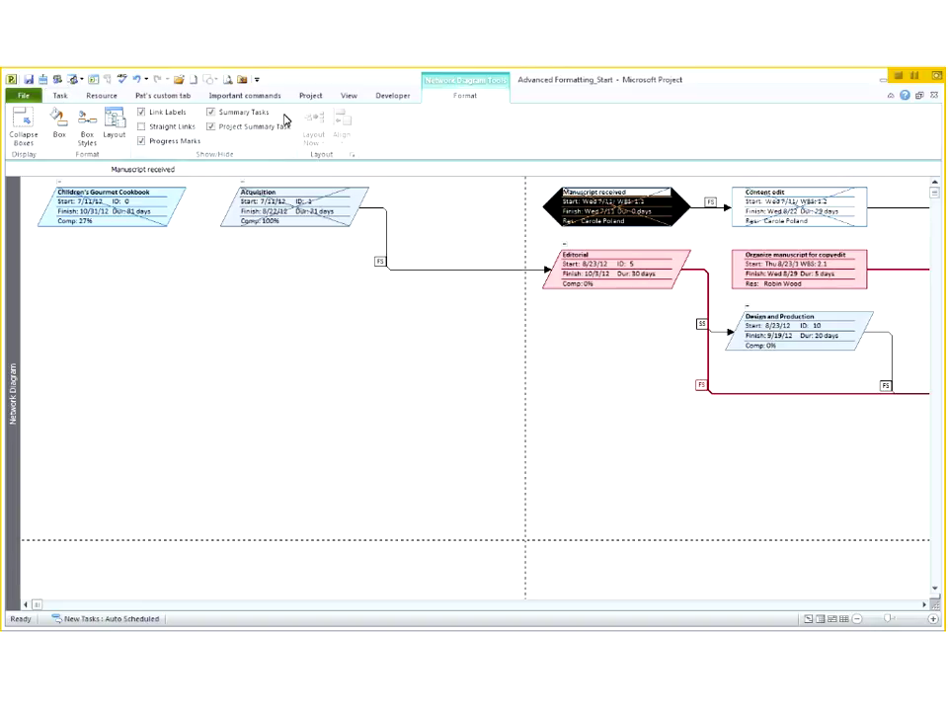
Switch to the Calendar view, look ahead to August 2012 and return to July 2012
{"action": "left_click", "coordinate": [346, 96]}
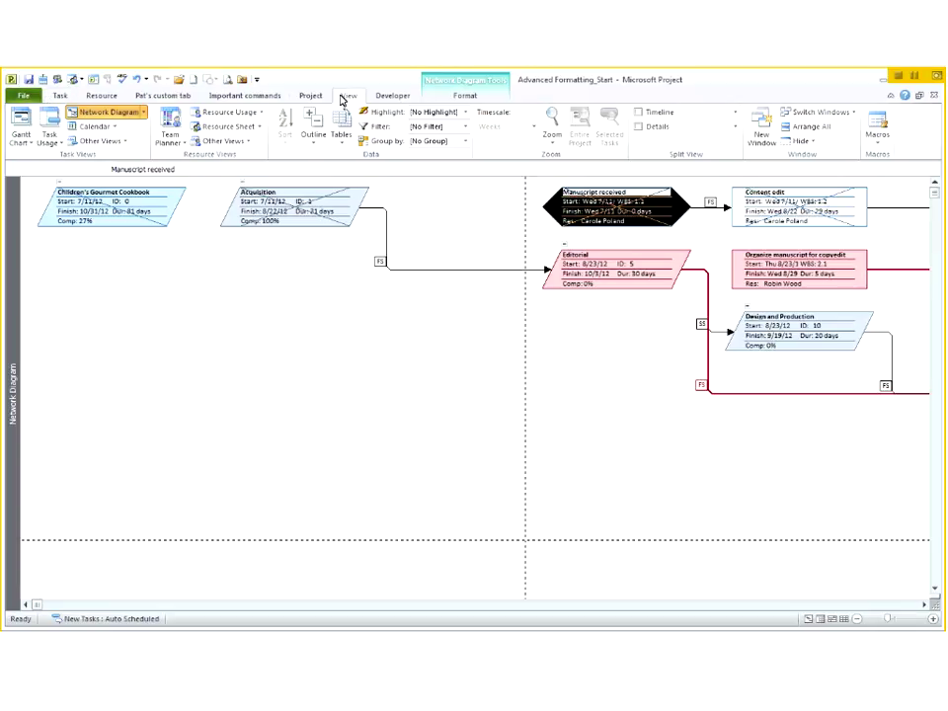
{"action": "left_click", "coordinate": [63, 97]}
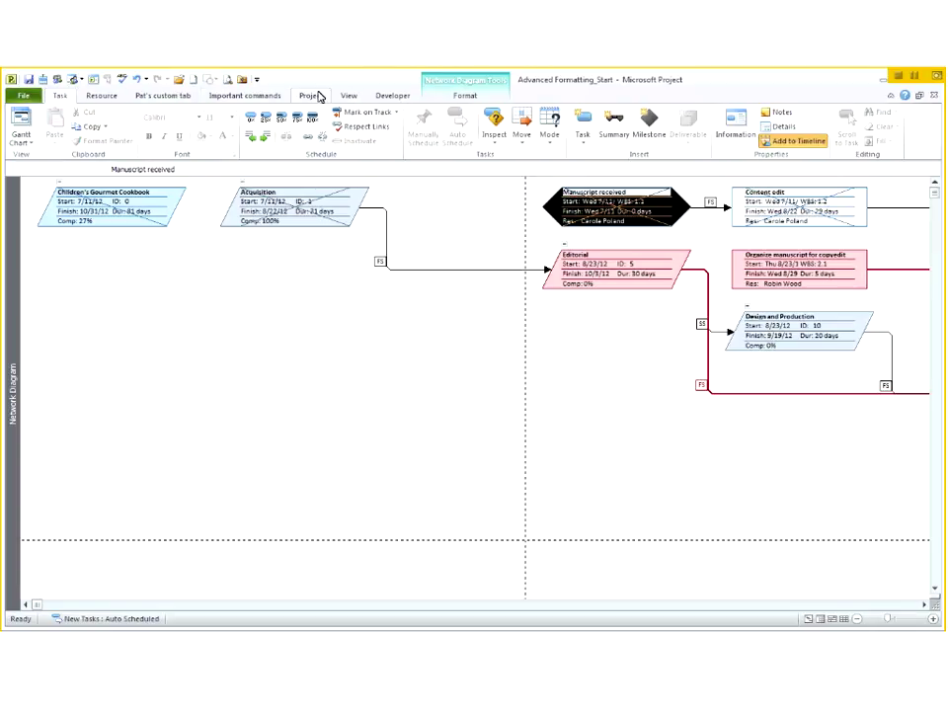
{"action": "left_click", "coordinate": [348, 96]}
{"action": "left_click", "coordinate": [84, 127]}
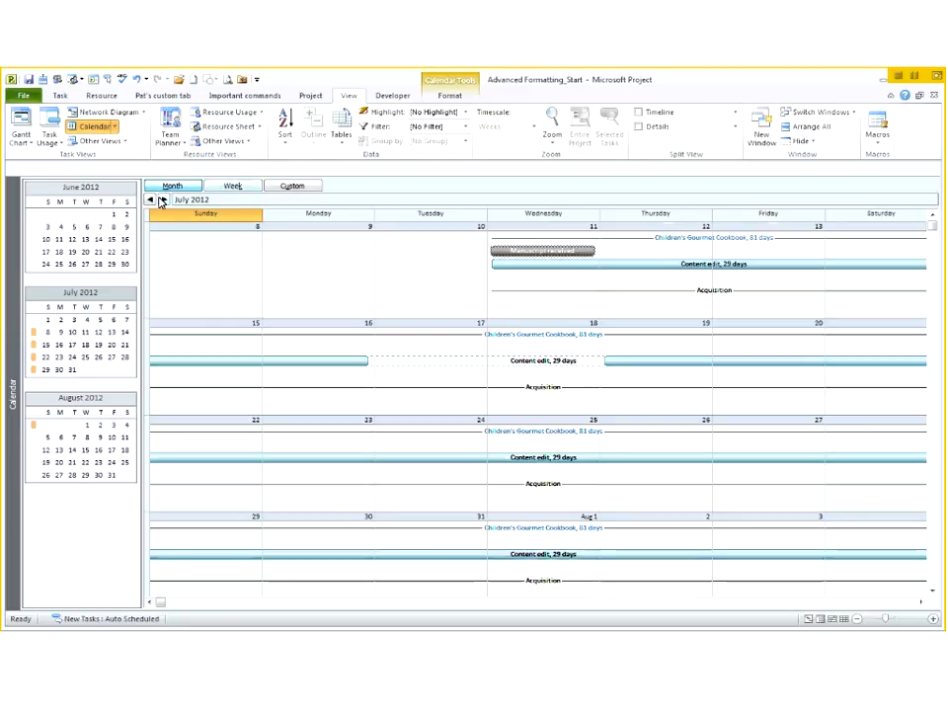
{"action": "left_click", "coordinate": [164, 199]}
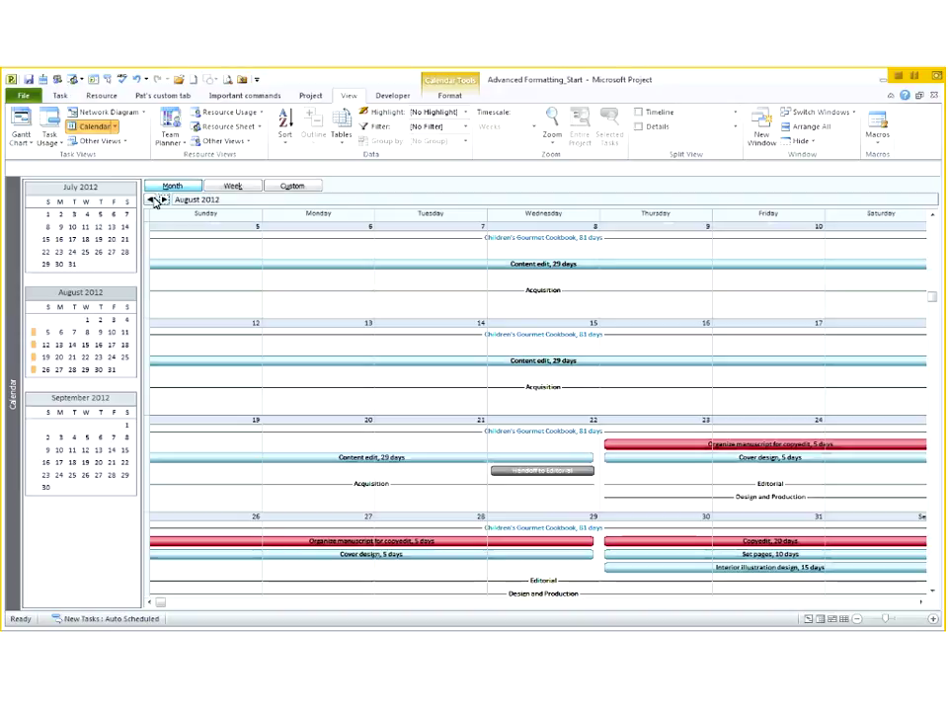
{"action": "left_click", "coordinate": [150, 200]}
Try the calendar's weekly layout and a custom display of 2 weeks
{"action": "left_click", "coordinate": [232, 186]}
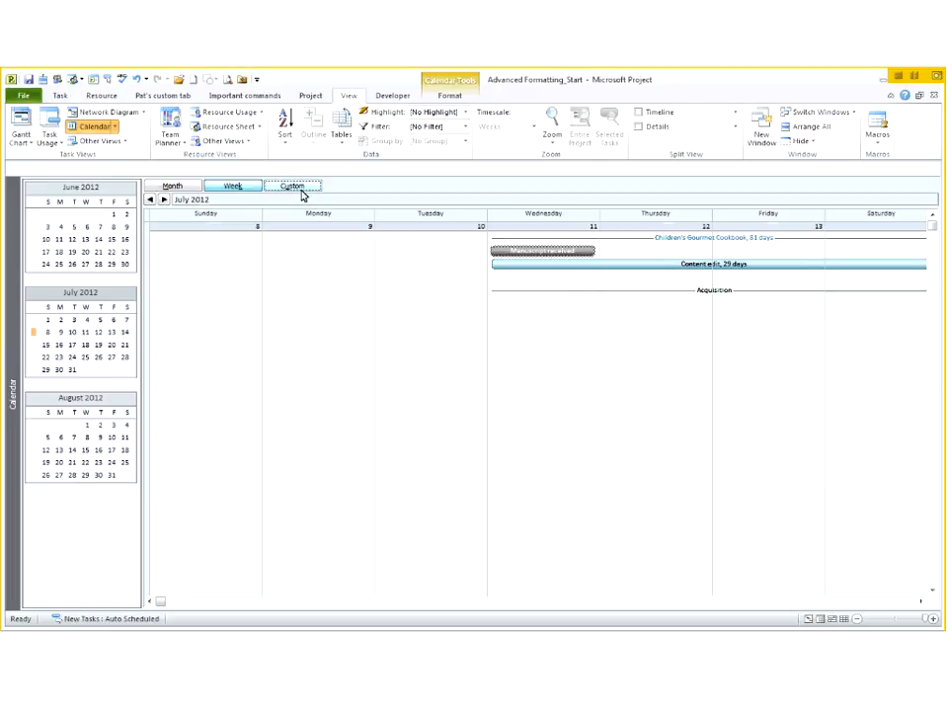
{"action": "left_click", "coordinate": [304, 196]}
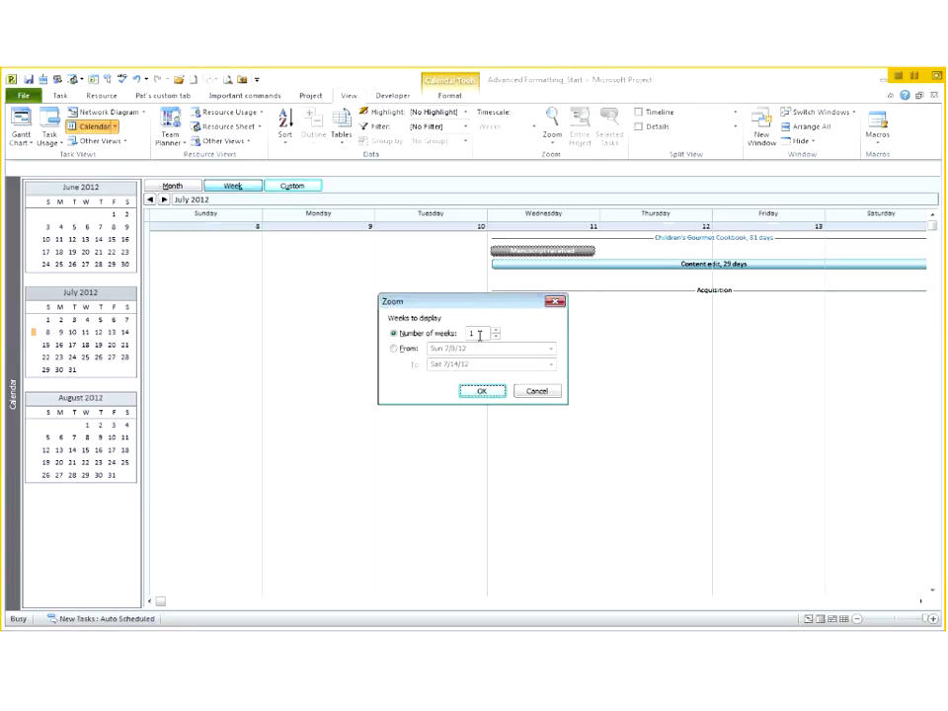
{"action": "left_click", "coordinate": [496, 331]}
{"action": "left_click", "coordinate": [496, 337]}
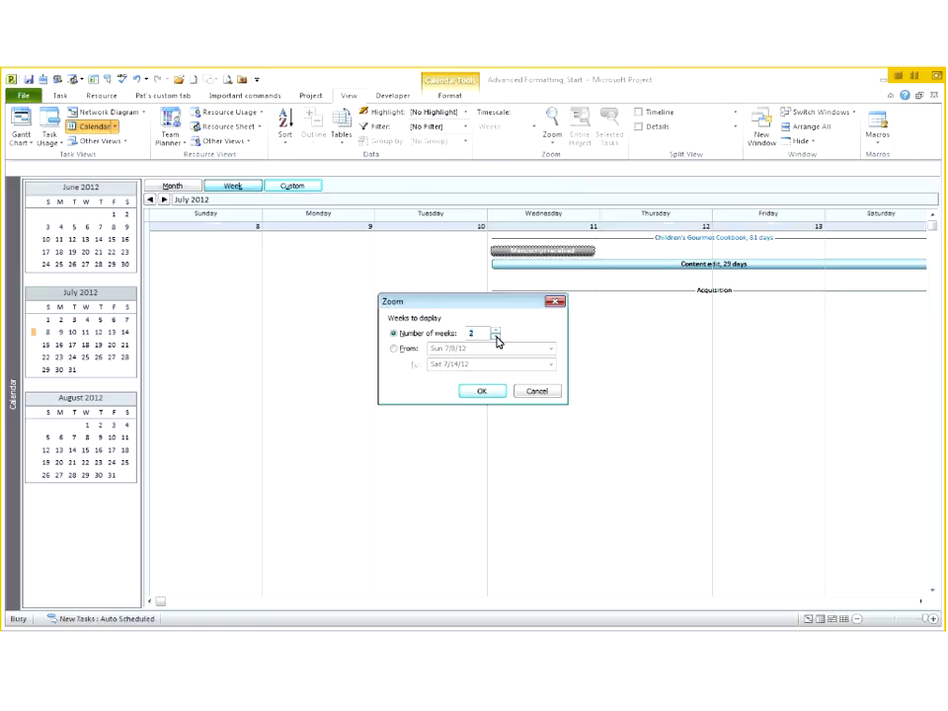
{"action": "left_click", "coordinate": [482, 392]}
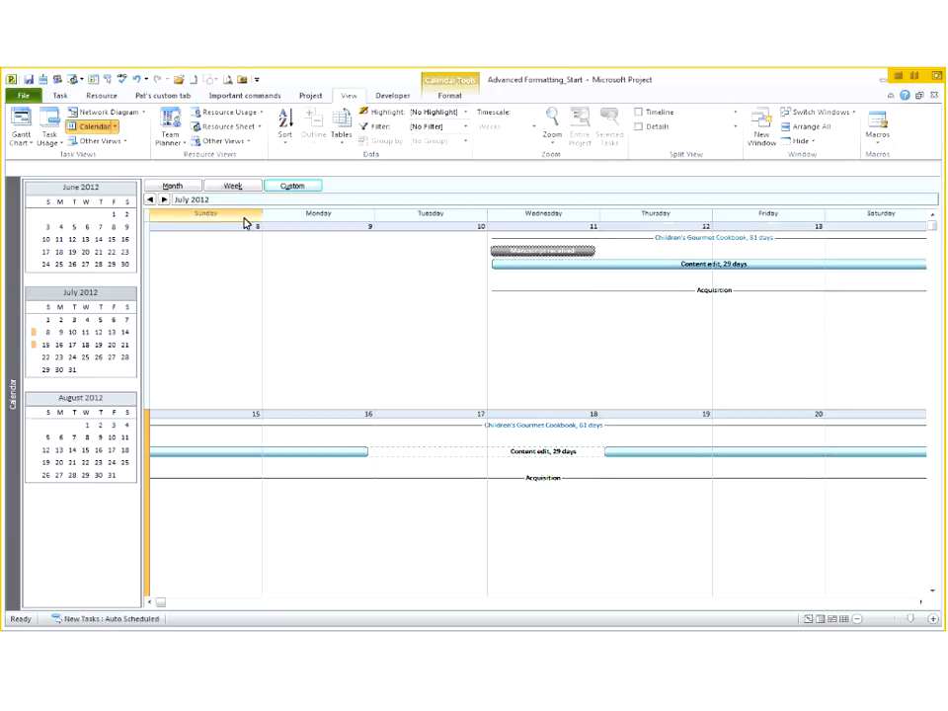
Return the calendar to the monthly layout and switch back to the Gantt Chart view
{"action": "left_click", "coordinate": [192, 190]}
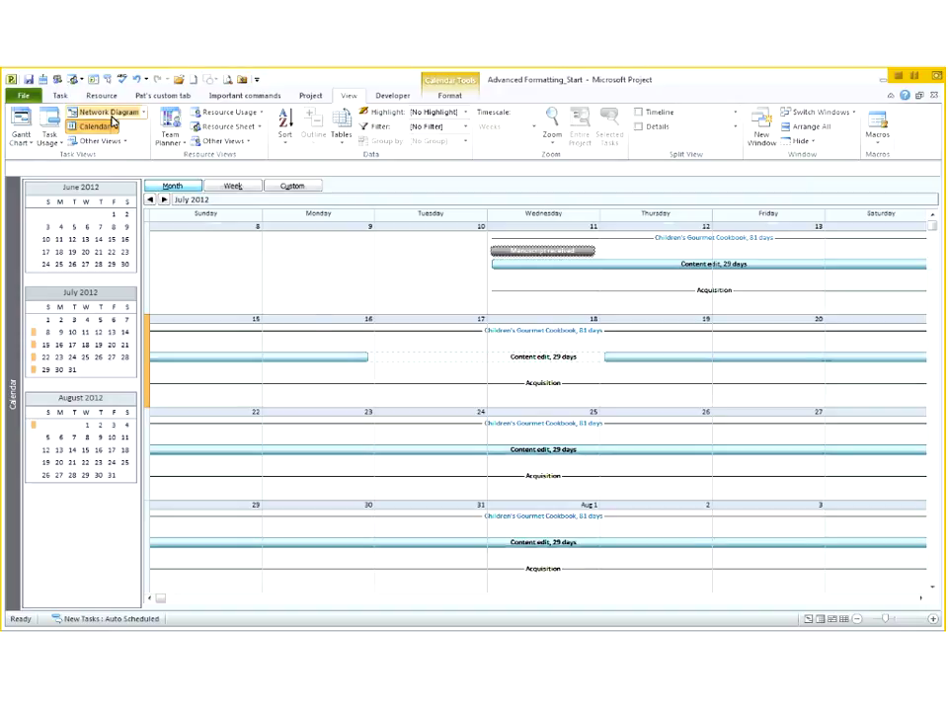
{"action": "left_click", "coordinate": [57, 96]}
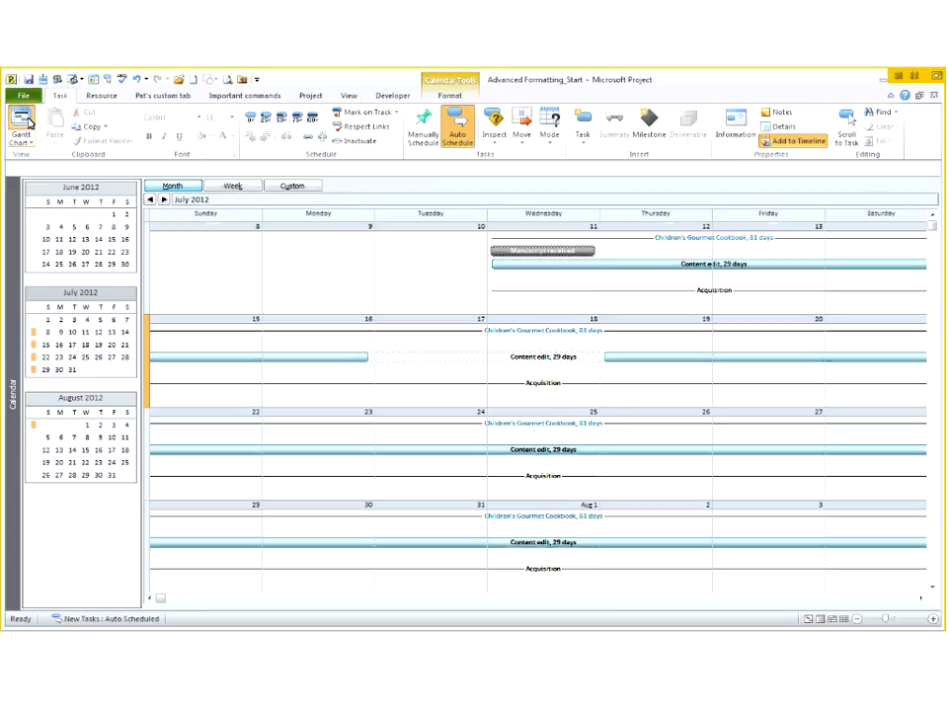
{"action": "left_click", "coordinate": [29, 119]}
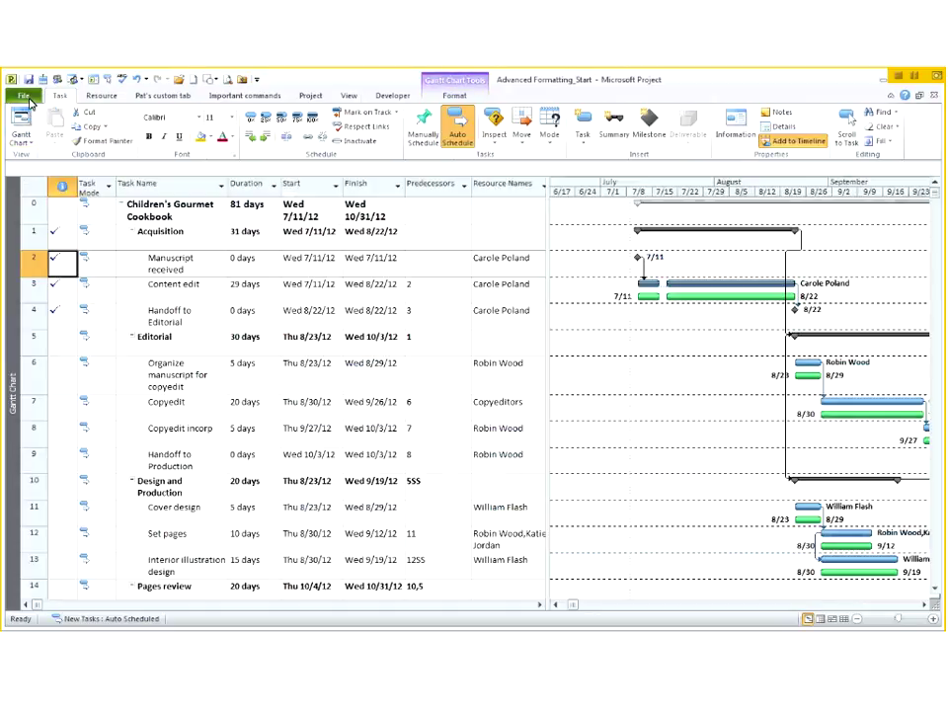
Preview the Gantt chart printout and review its page setup options for page, margins, header, footer, legend and view
{"action": "left_click", "coordinate": [23, 95]}
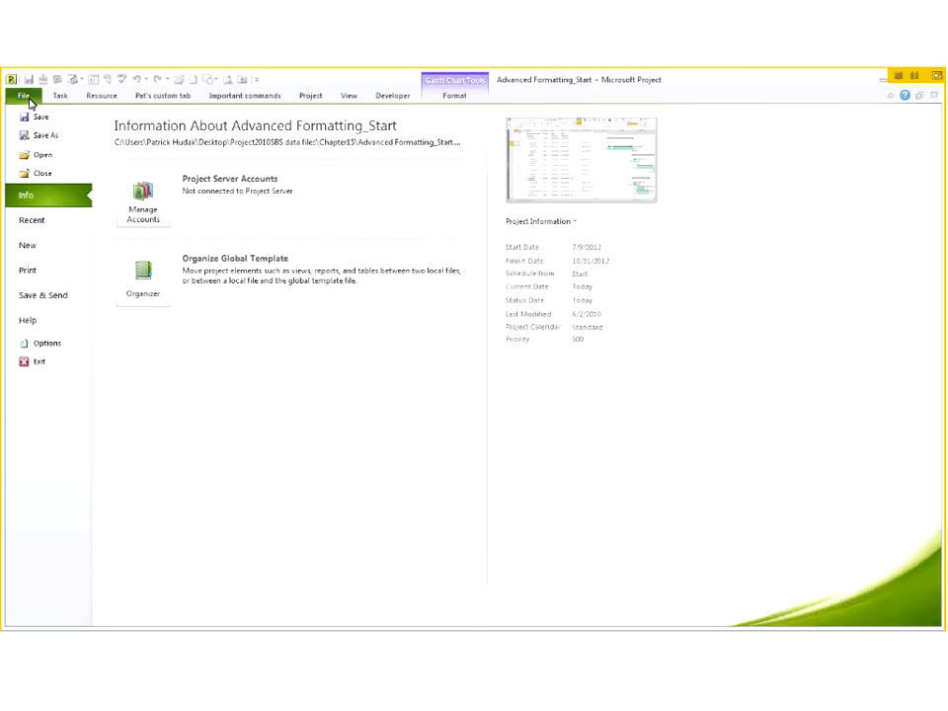
{"action": "left_click", "coordinate": [40, 276]}
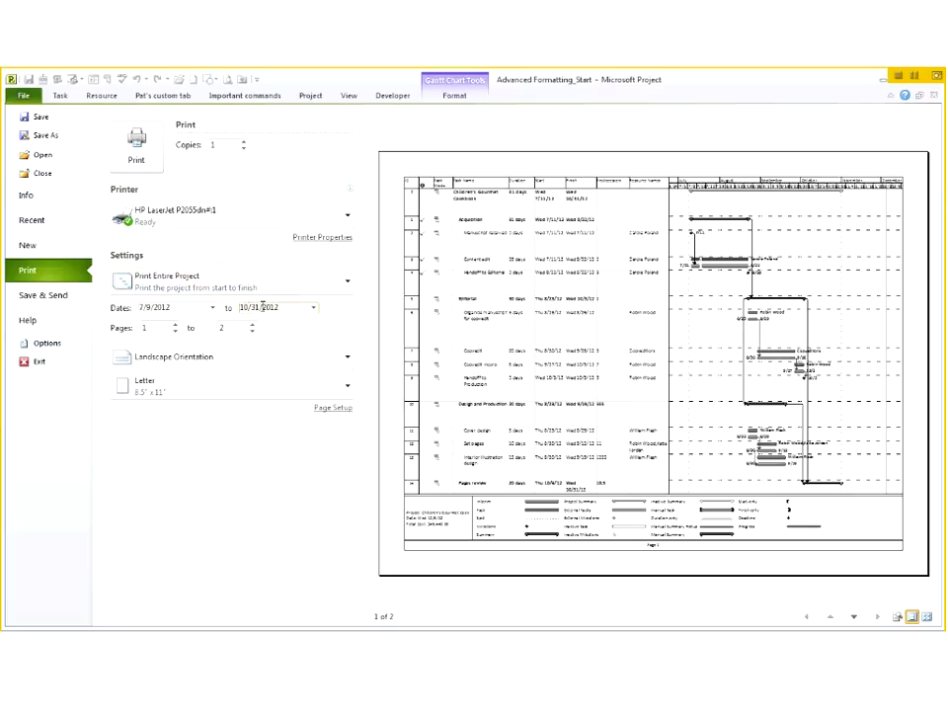
{"action": "left_click", "coordinate": [326, 409]}
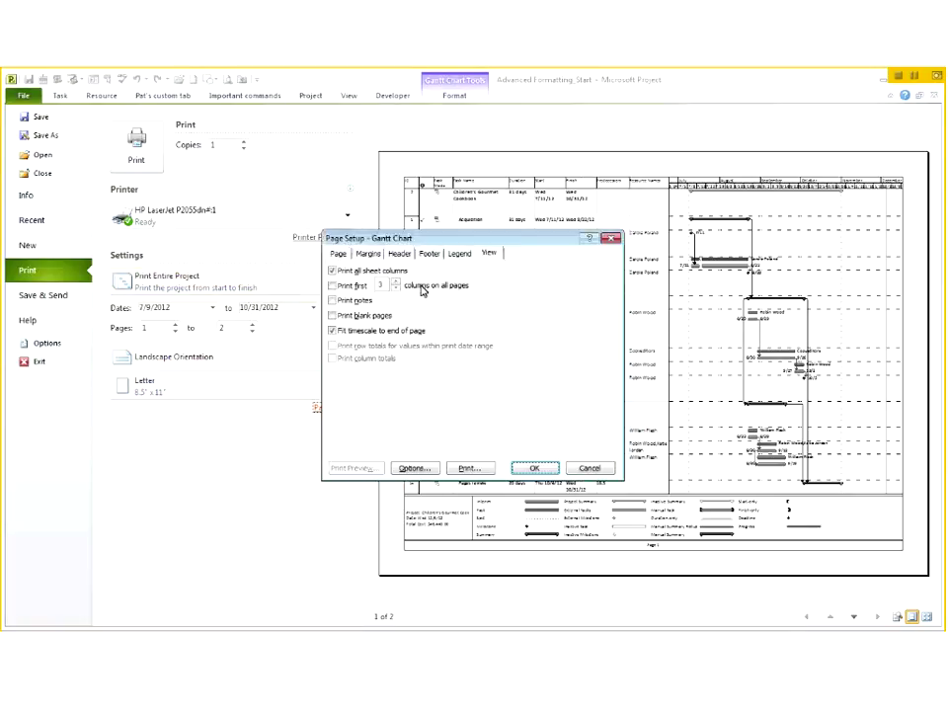
{"action": "left_click", "coordinate": [338, 254]}
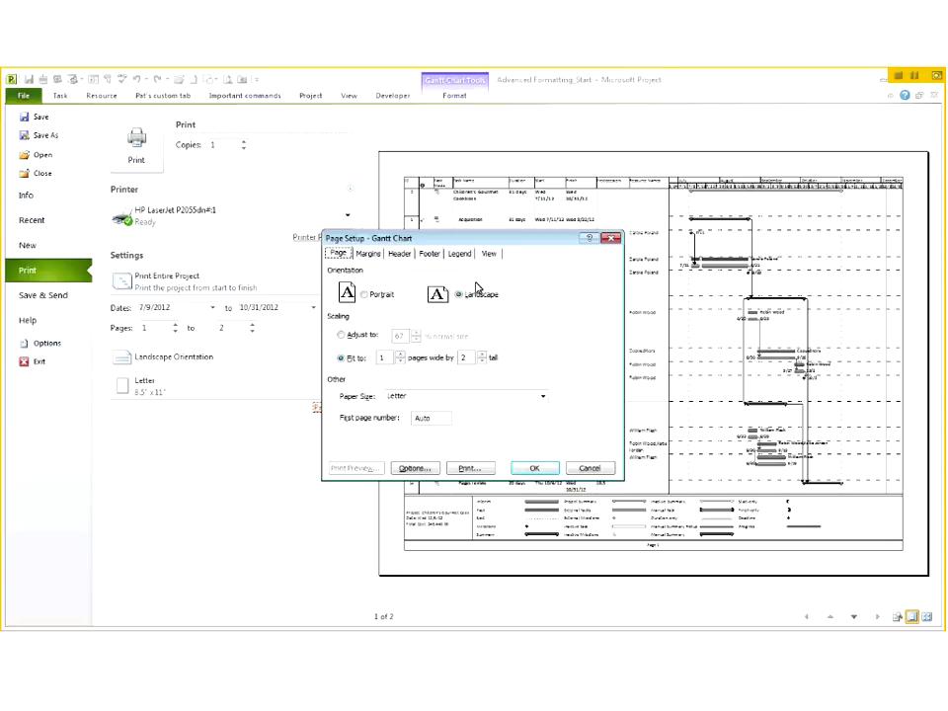
{"action": "left_click", "coordinate": [376, 256]}
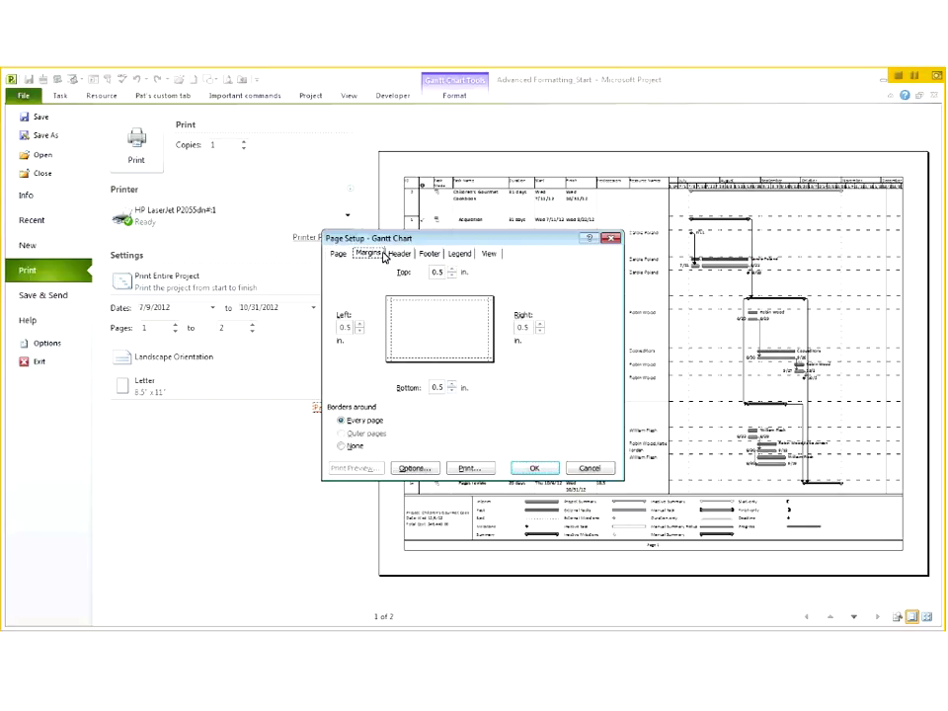
{"action": "left_click", "coordinate": [400, 255]}
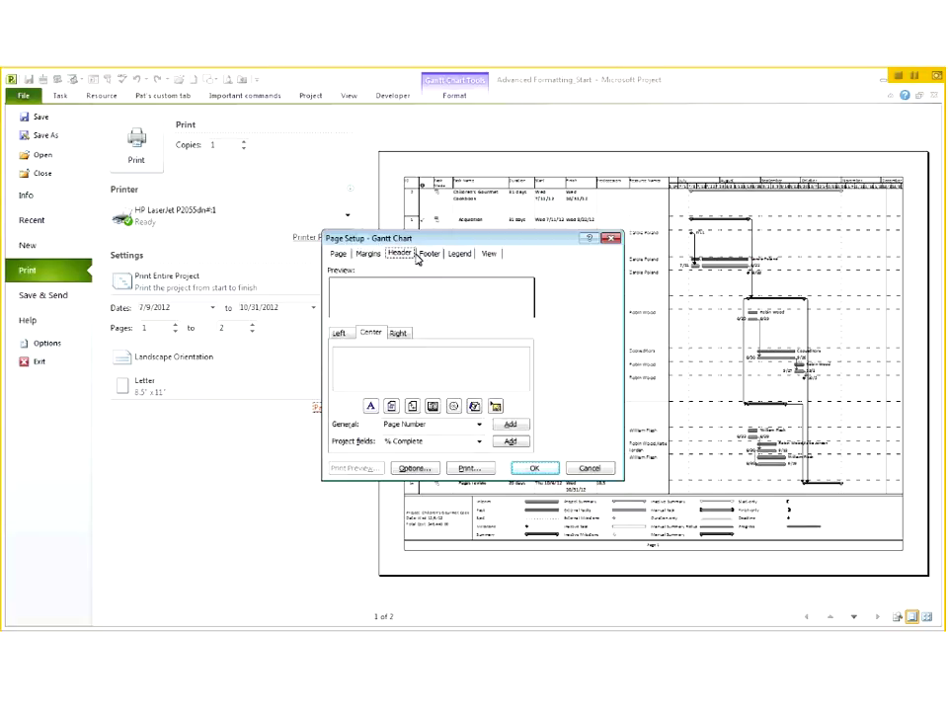
{"action": "left_click", "coordinate": [429, 255]}
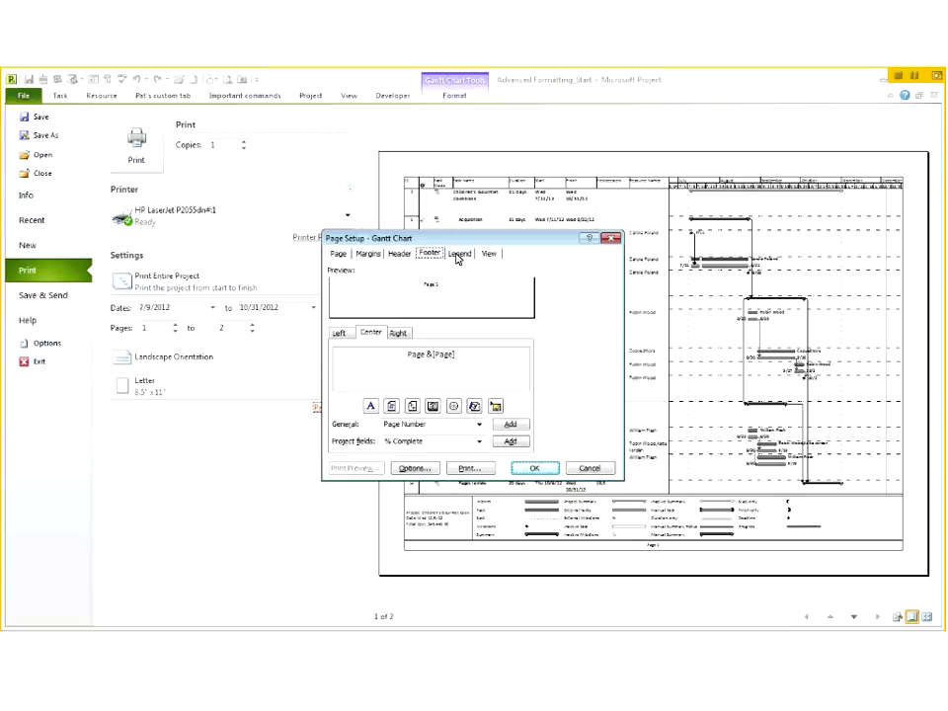
{"action": "left_click", "coordinate": [458, 256]}
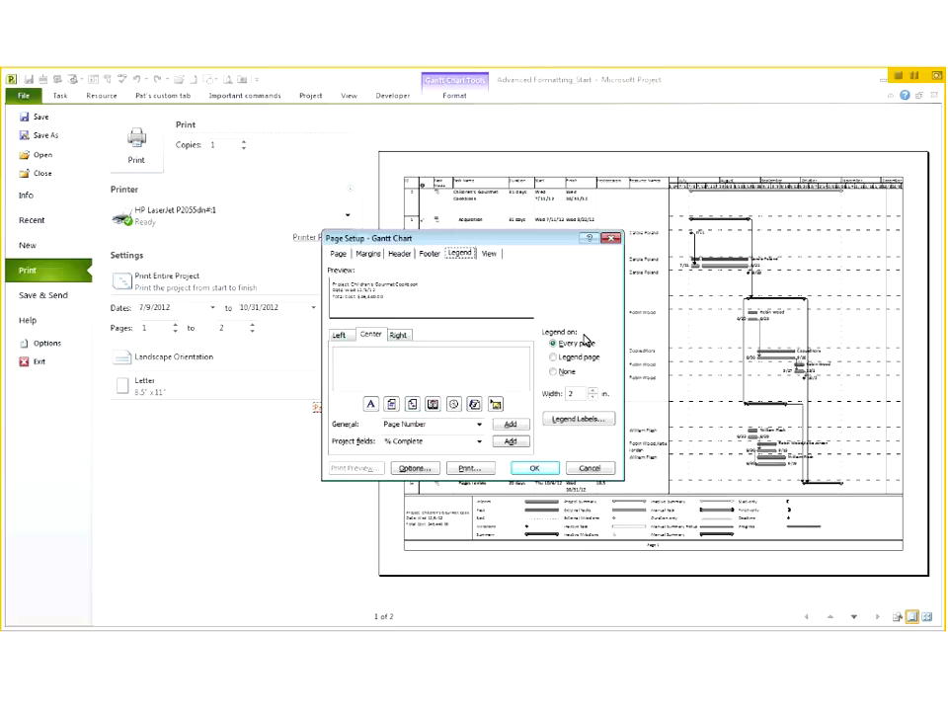
{"action": "left_click", "coordinate": [491, 253]}
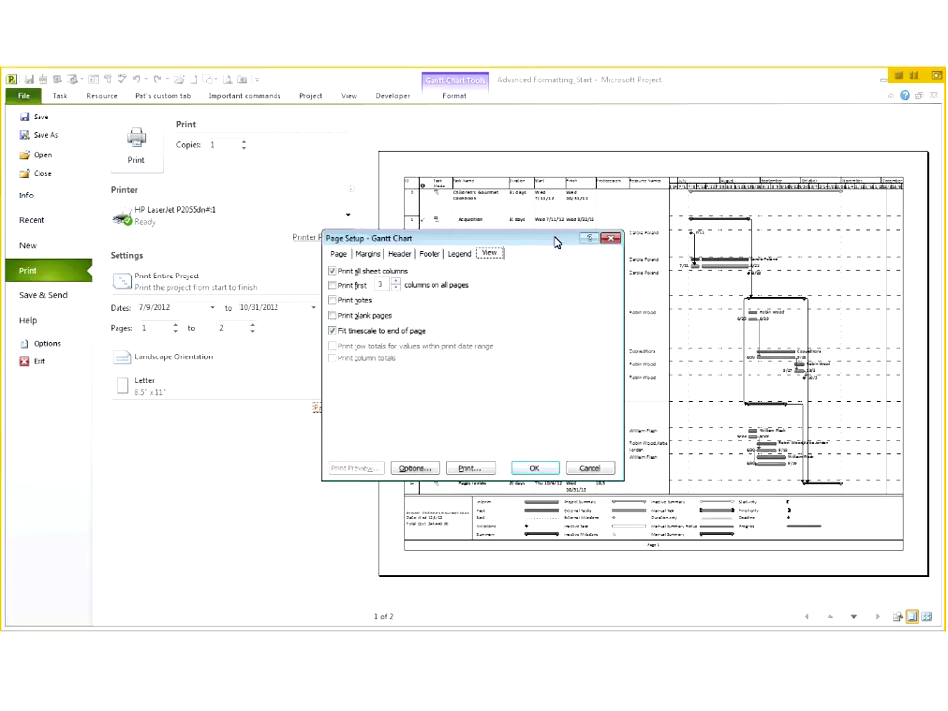
Try toggling the printing of blank pages and of all sheet columns, and cancel the page setup
{"action": "left_click", "coordinate": [334, 317]}
{"action": "left_click", "coordinate": [333, 316]}
{"action": "left_click", "coordinate": [333, 272]}
{"action": "left_click", "coordinate": [333, 272]}
{"action": "left_click", "coordinate": [590, 471]}
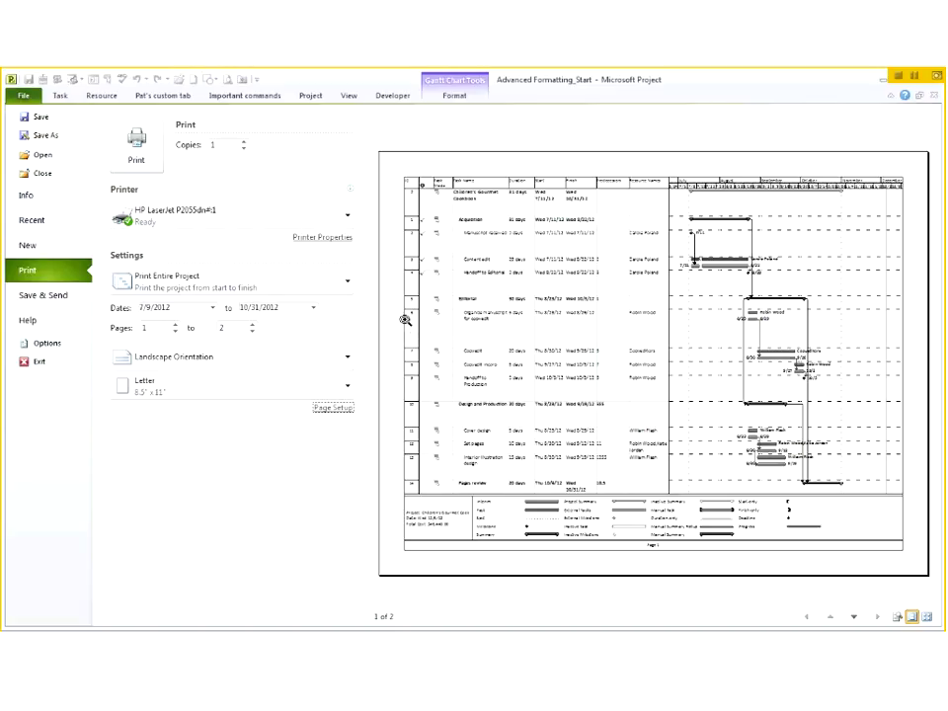
Start exporting the project as a PDF file named Advanced Formatting_Start and cancel before saving
{"action": "left_click", "coordinate": [43, 296]}
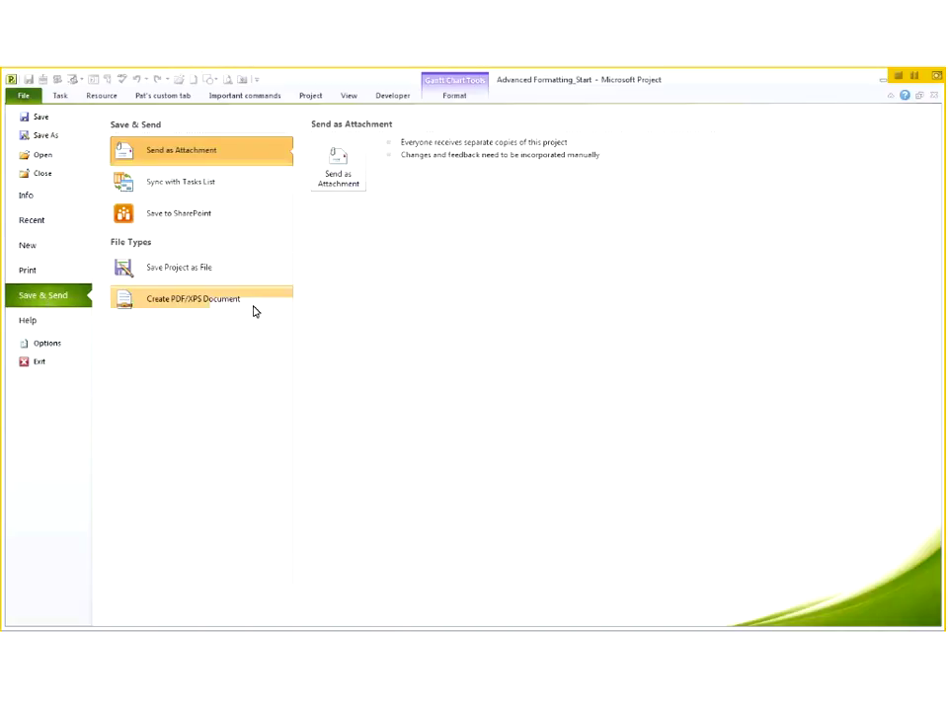
{"action": "left_click", "coordinate": [185, 305]}
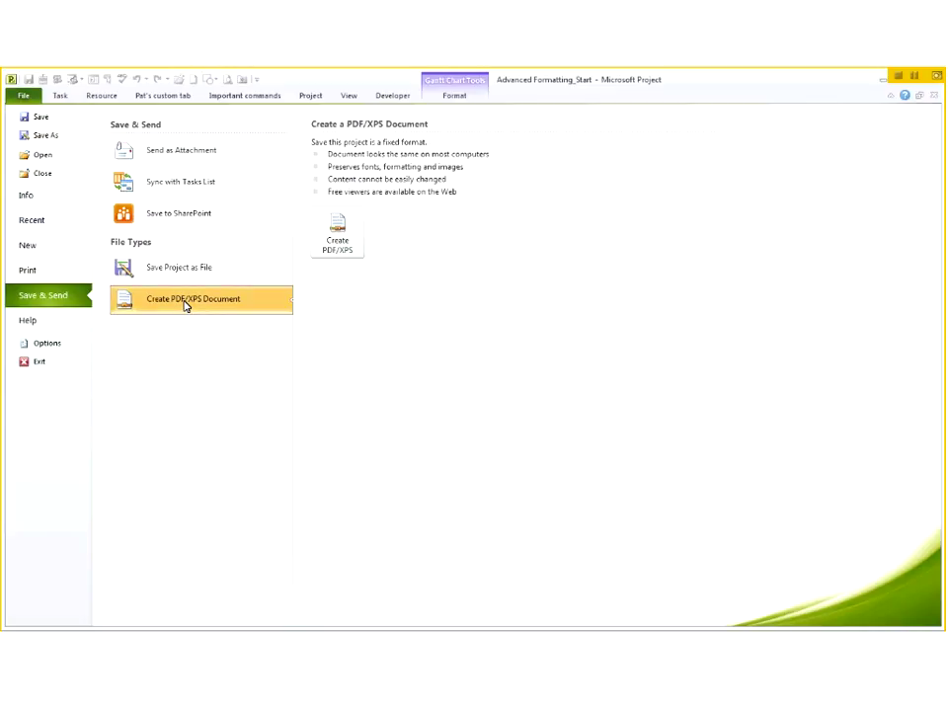
{"action": "left_click", "coordinate": [345, 246]}
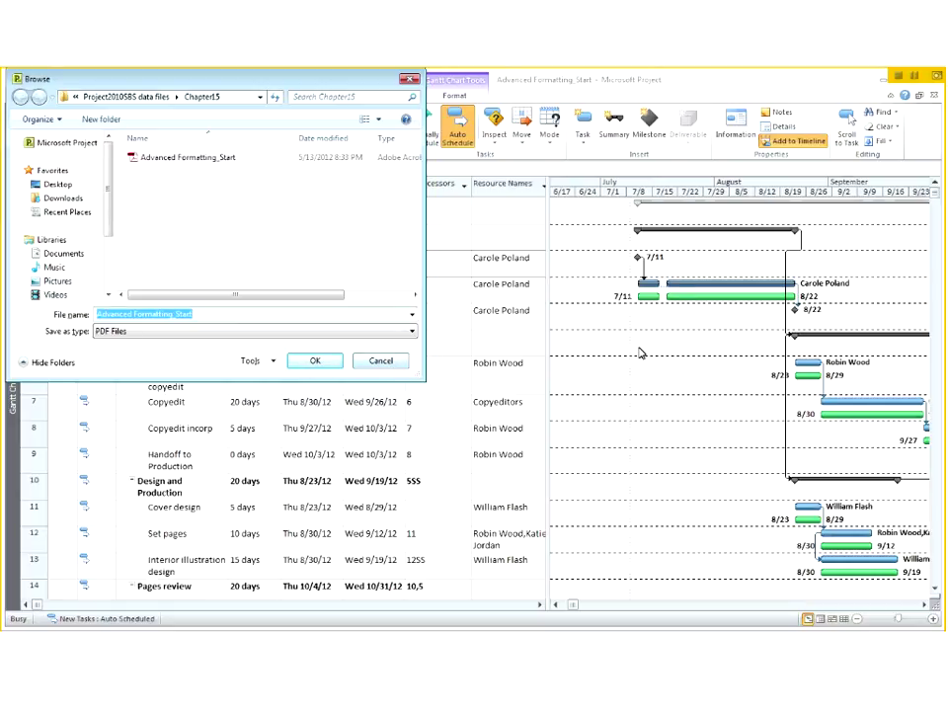
{"action": "left_click", "coordinate": [365, 365]}
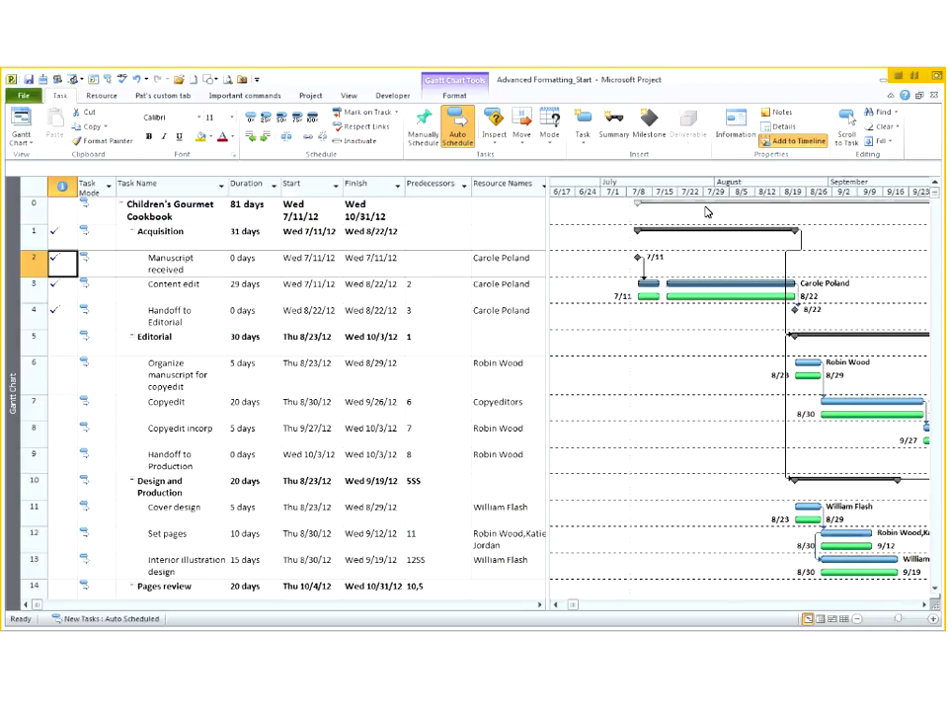
Review the text formatting options of the Project Summary overview report, and leave the reports without applying changes
{"action": "left_click", "coordinate": [314, 95]}
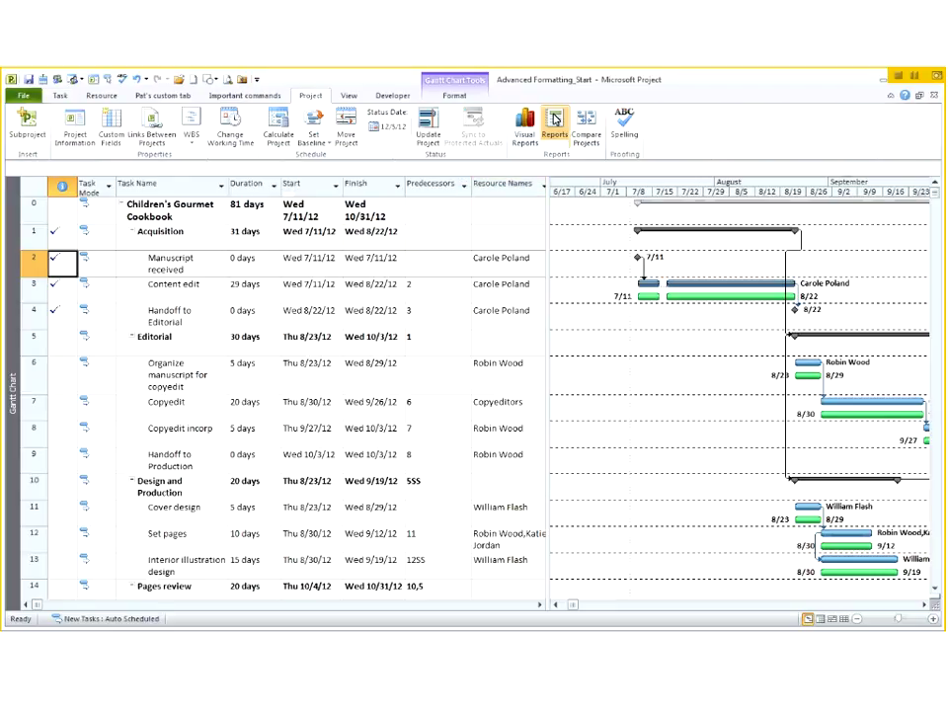
{"action": "left_click", "coordinate": [556, 116]}
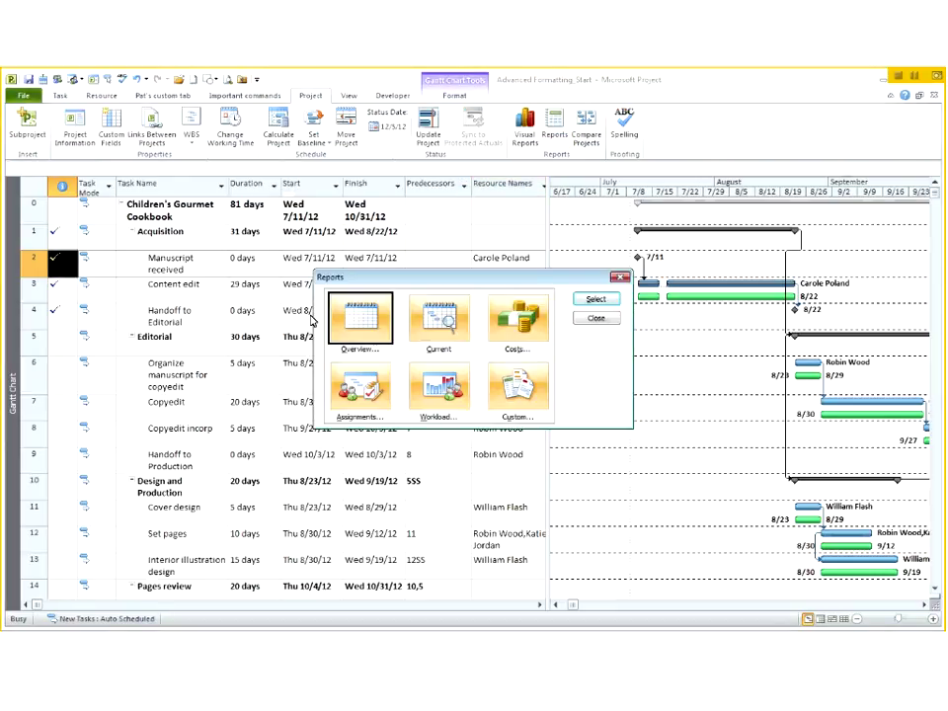
{"action": "left_click", "coordinate": [588, 299]}
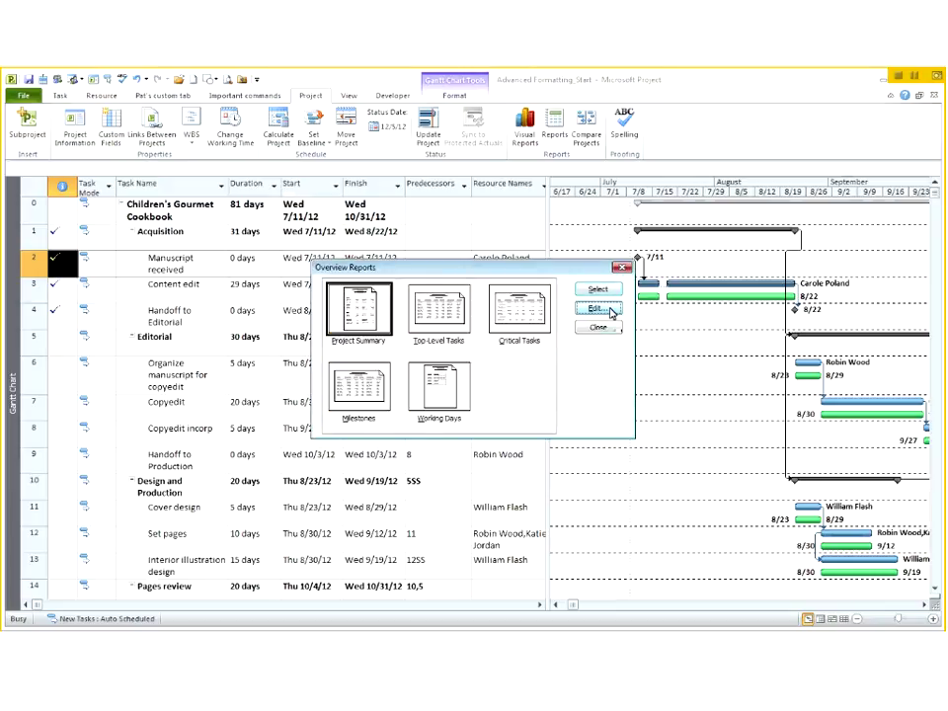
{"action": "left_click", "coordinate": [611, 310]}
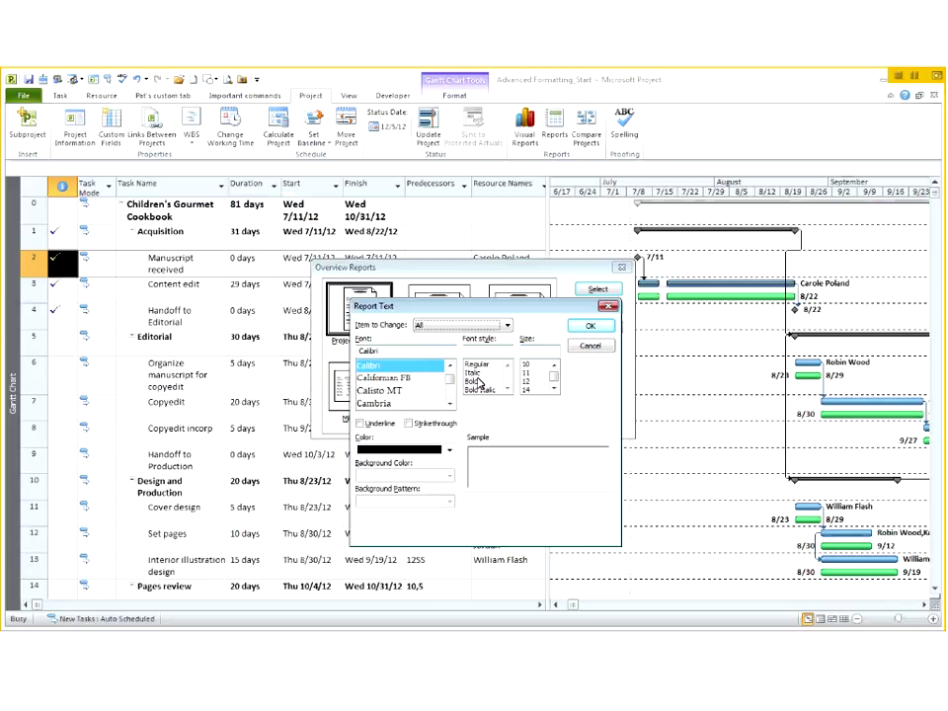
{"action": "left_click", "coordinate": [482, 329]}
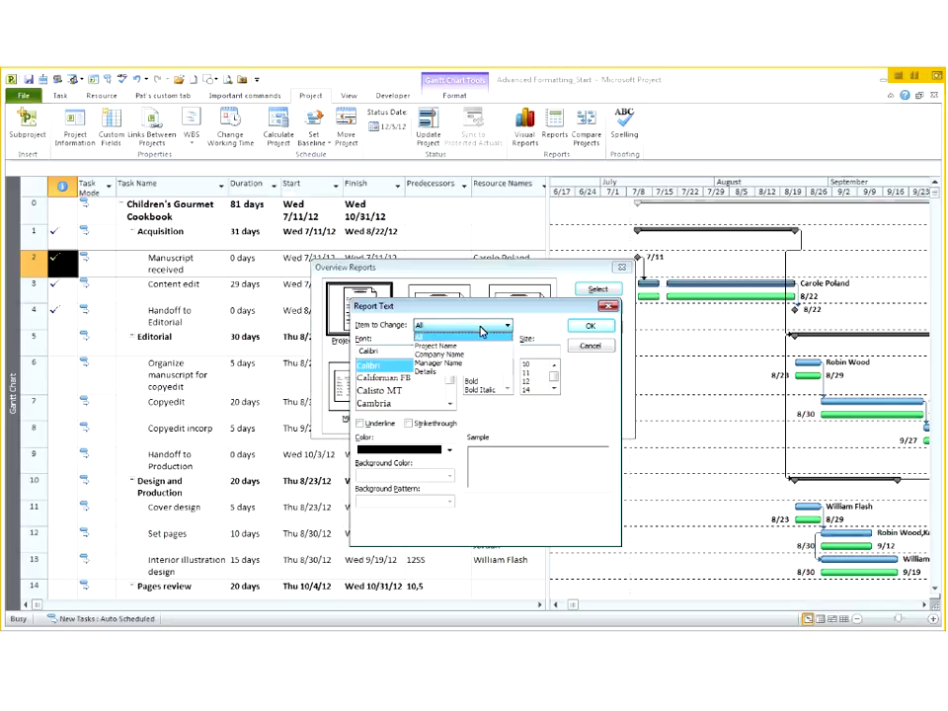
{"action": "left_click", "coordinate": [483, 329]}
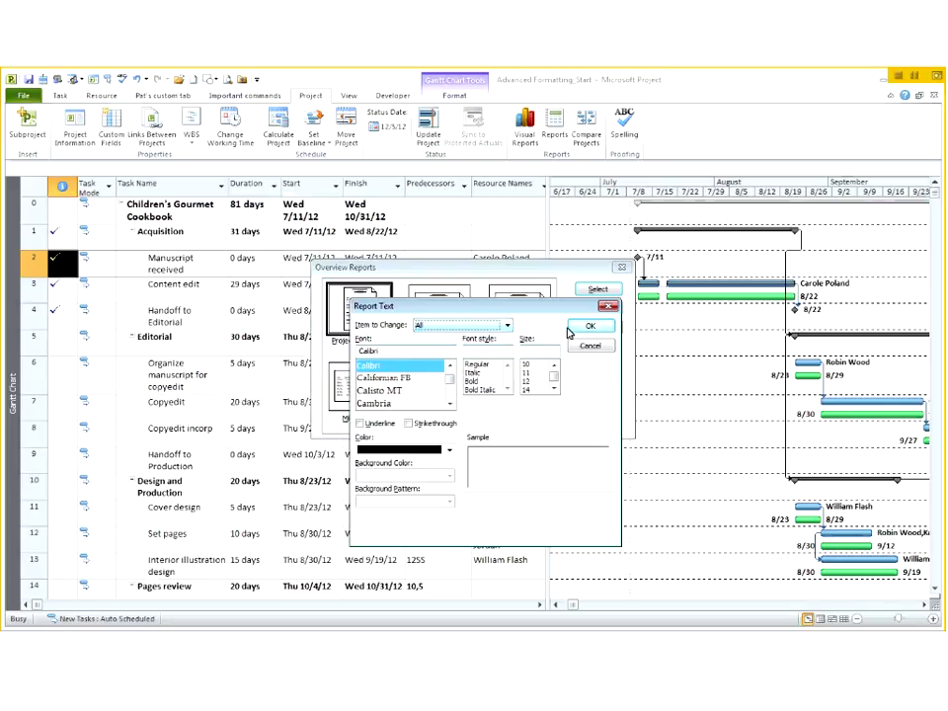
{"action": "left_click", "coordinate": [591, 345]}
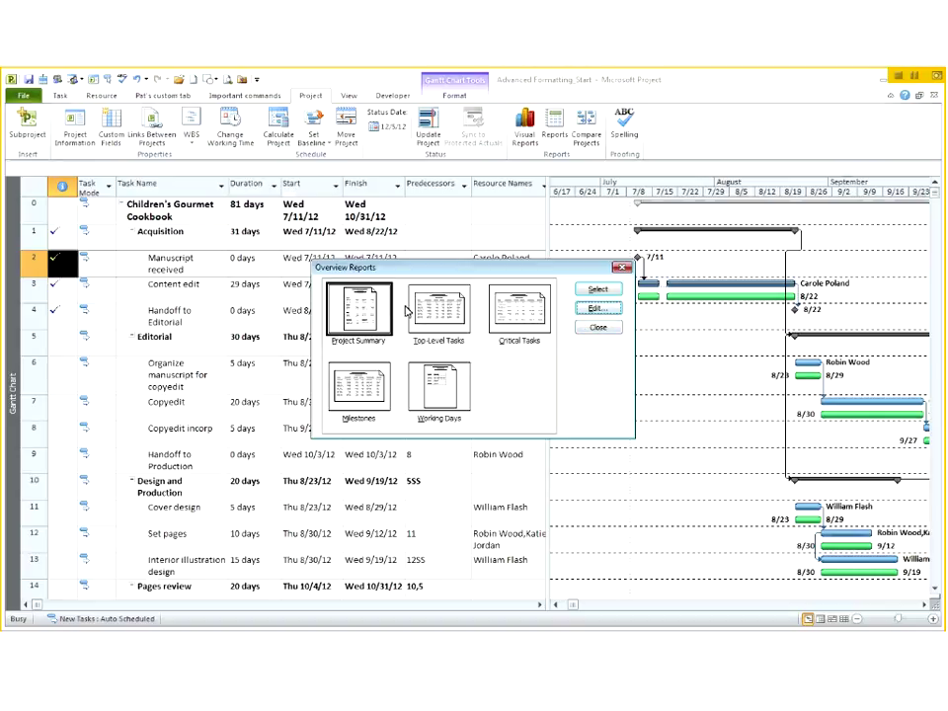
{"action": "left_click", "coordinate": [595, 330]}
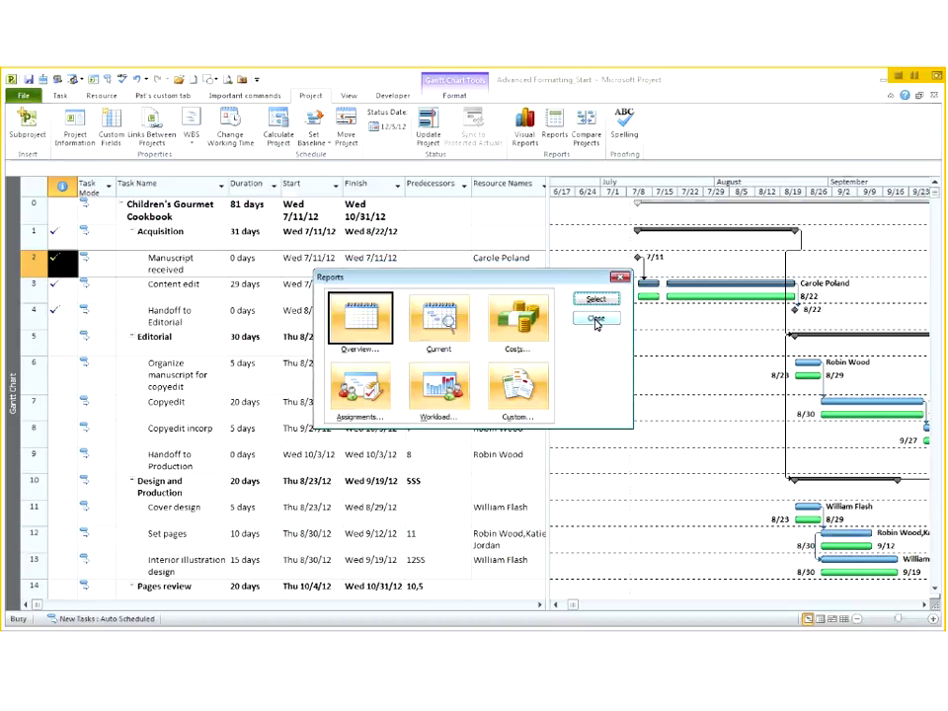
{"action": "left_click", "coordinate": [598, 318]}
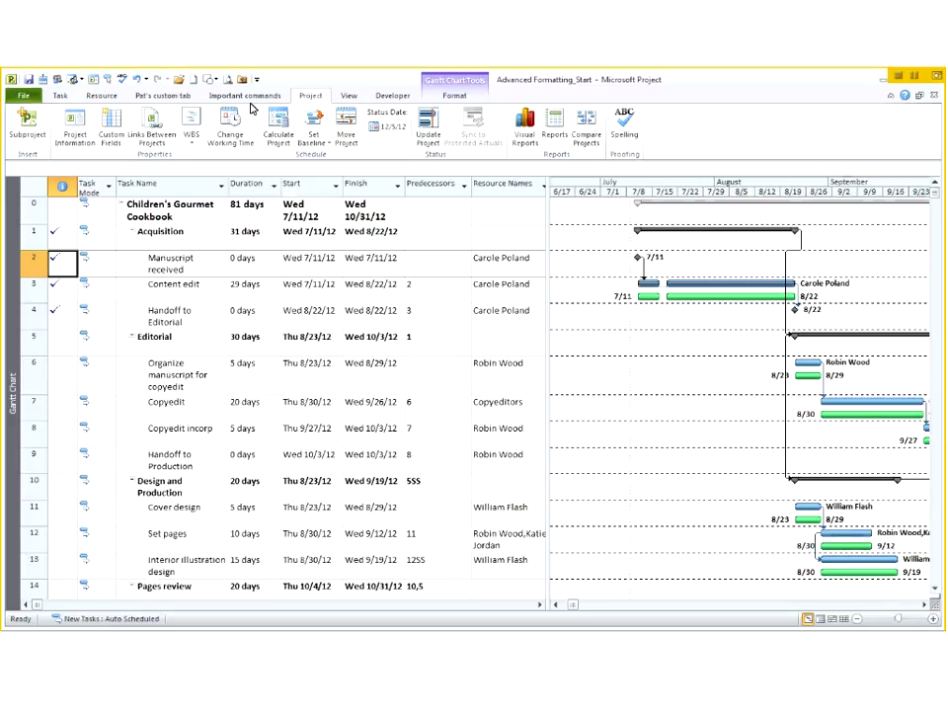
Review the project file's information page and the commands on the two custom ribbon tabs
{"action": "left_click", "coordinate": [27, 96]}
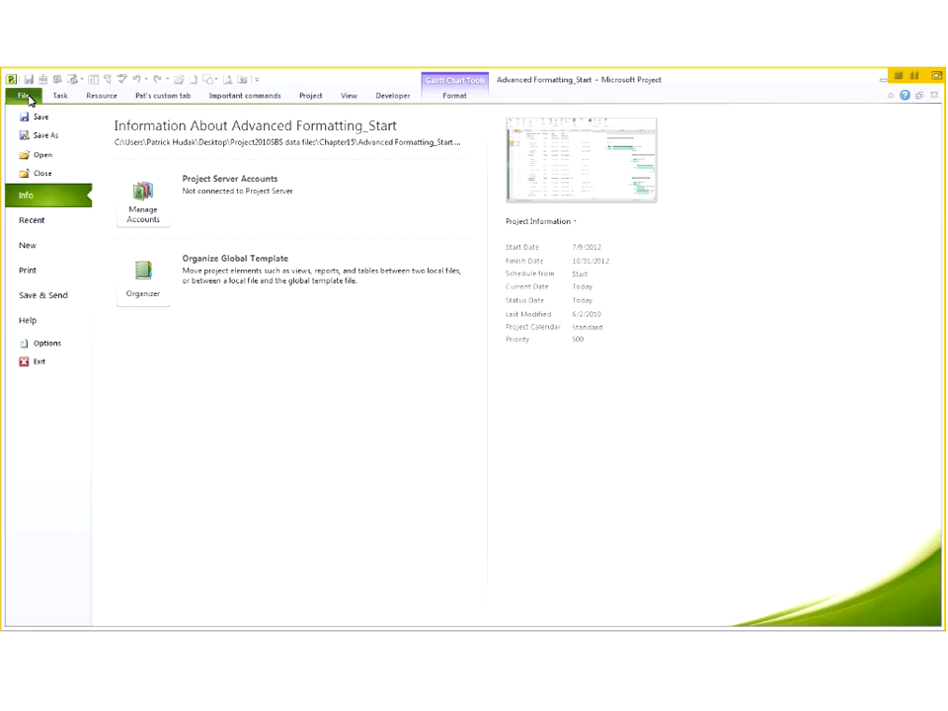
{"action": "left_click", "coordinate": [23, 96]}
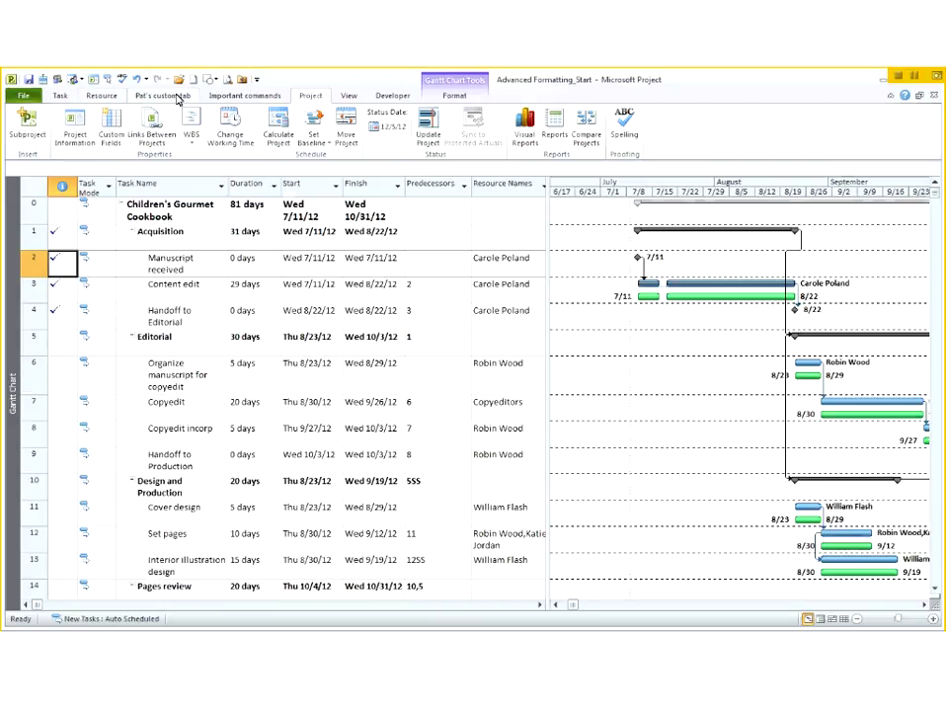
{"action": "left_click", "coordinate": [179, 96]}
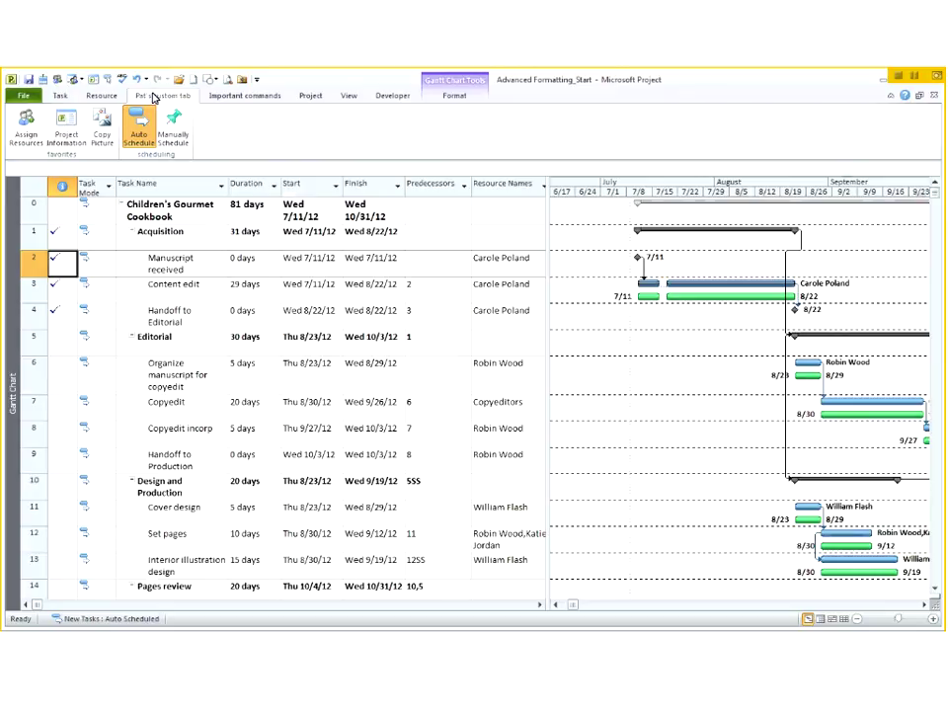
{"action": "left_click", "coordinate": [227, 98]}
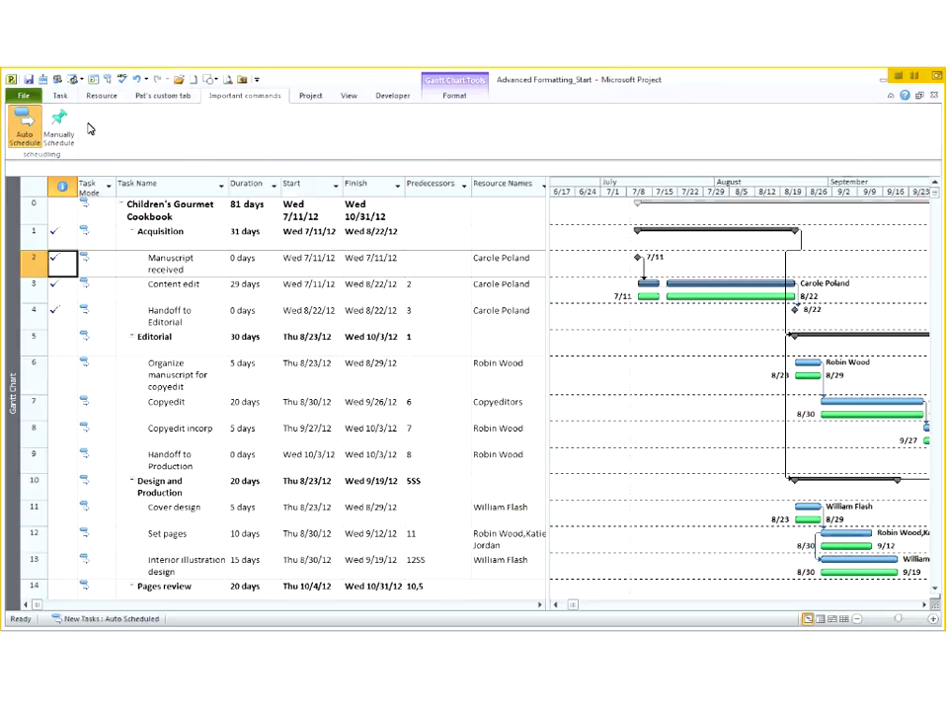
{"action": "left_click", "coordinate": [158, 98]}
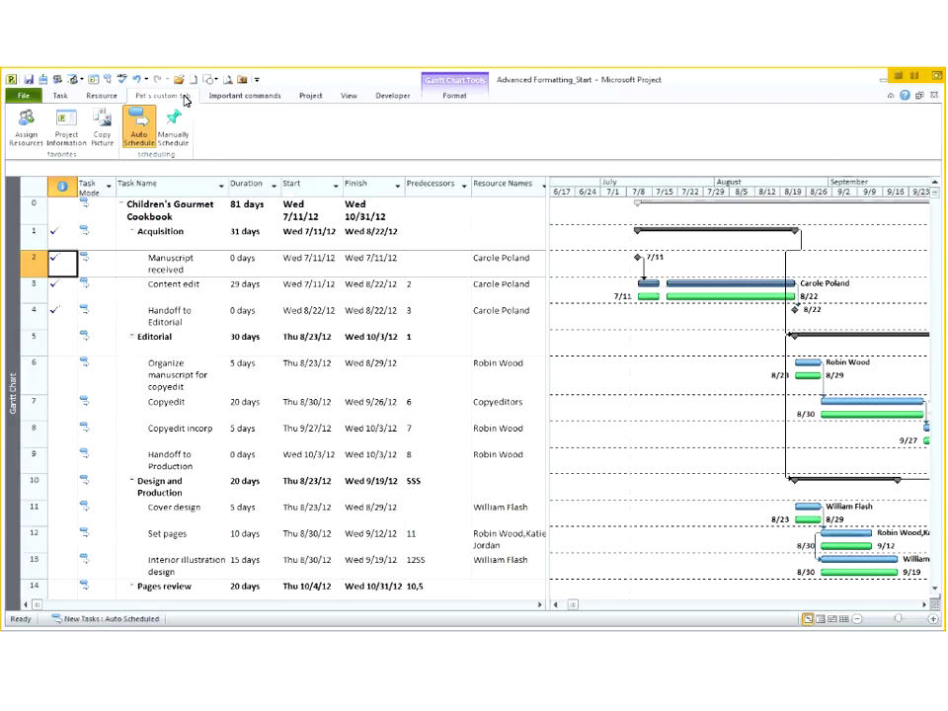
Add the Arrange All command from the All Commands list to the Quick Access Toolbar for all documents
{"action": "left_click", "coordinate": [257, 80]}
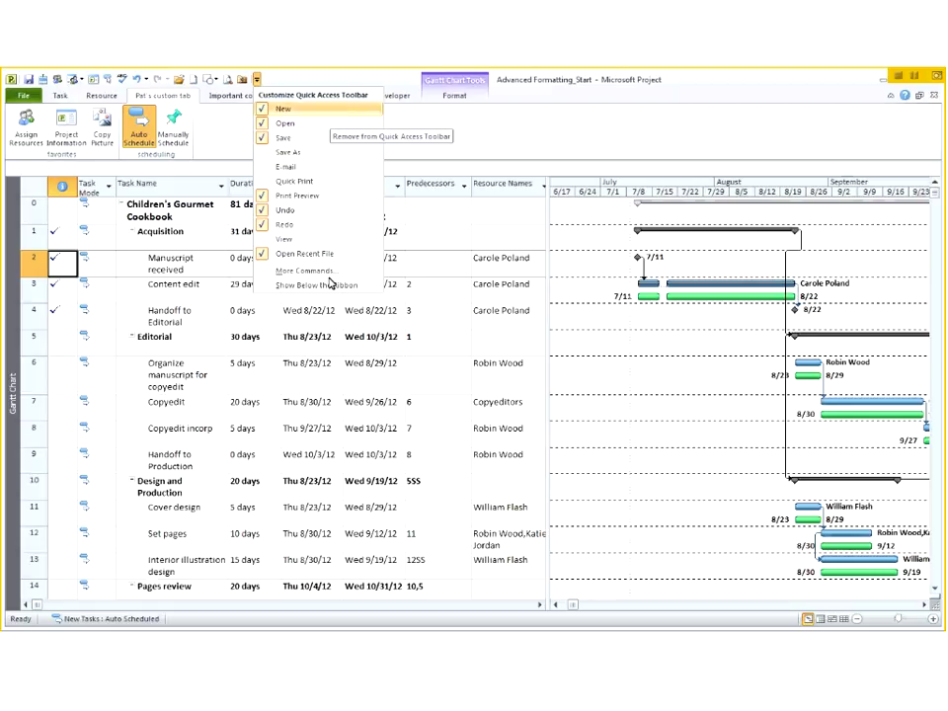
{"action": "left_click", "coordinate": [297, 272]}
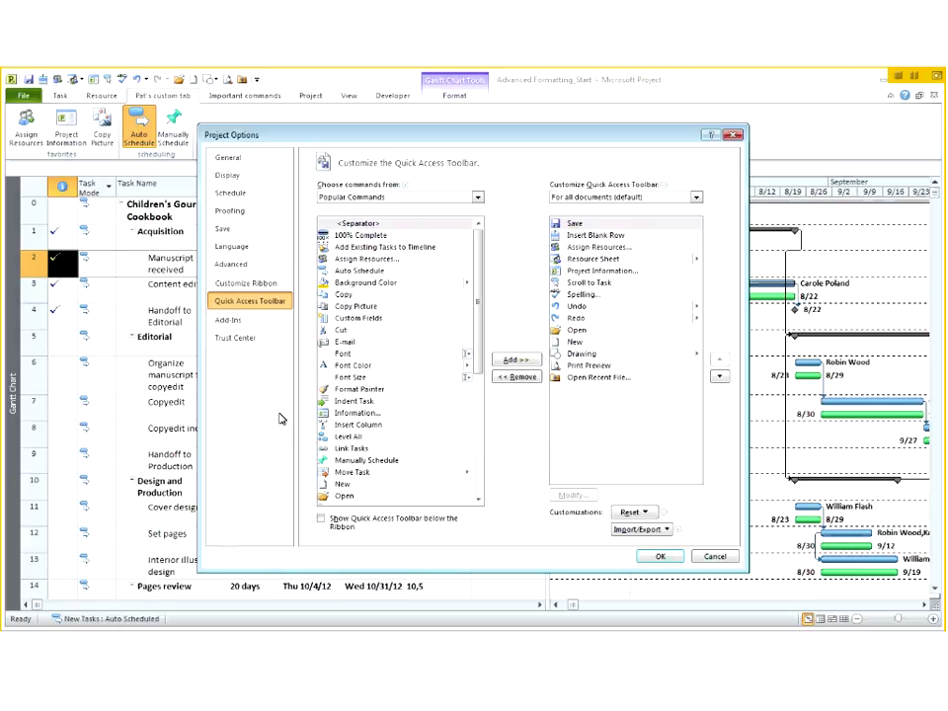
{"action": "left_click", "coordinate": [481, 196]}
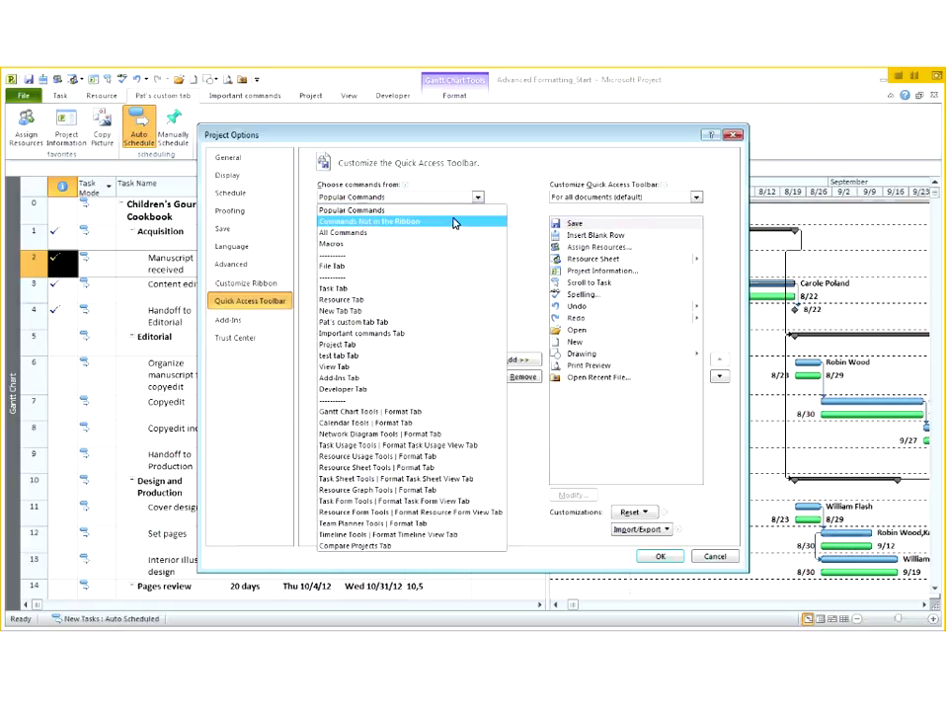
{"action": "left_click", "coordinate": [420, 233]}
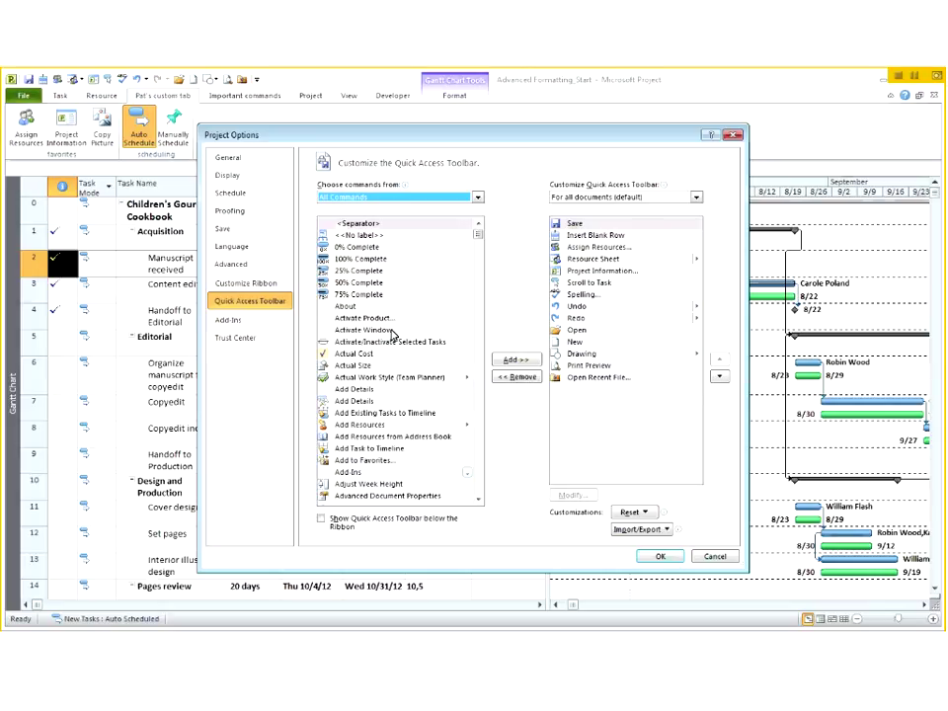
{"action": "scroll", "coordinate": [392, 334], "scroll_direction": "down", "scroll_amount": 3}
{"action": "scroll", "coordinate": [392, 334], "scroll_direction": "down", "scroll_amount": 5}
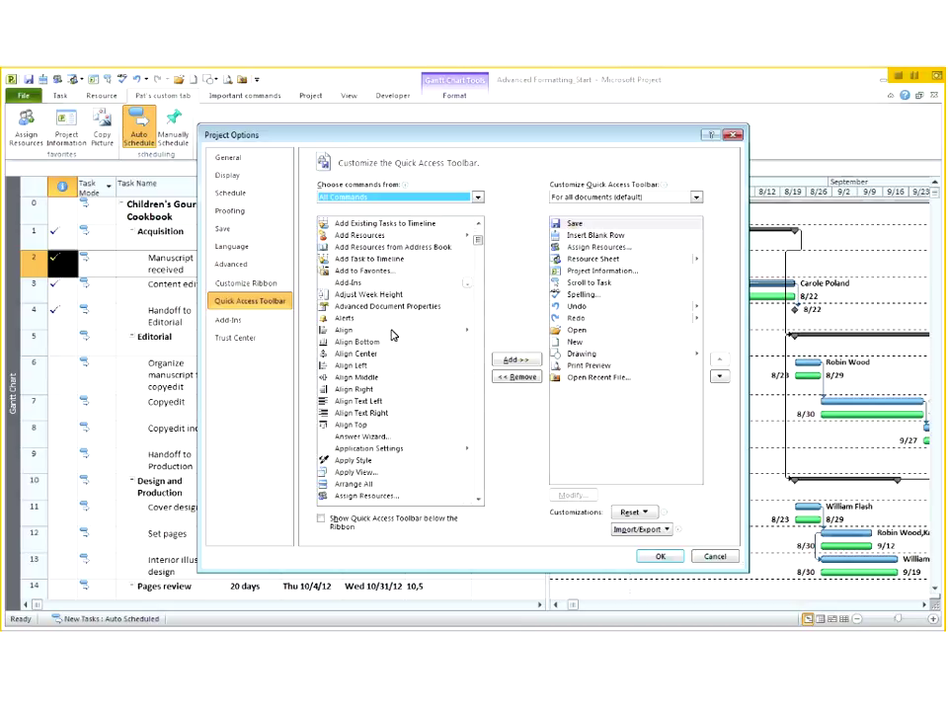
{"action": "scroll", "coordinate": [392, 335], "scroll_direction": "down", "scroll_amount": 2}
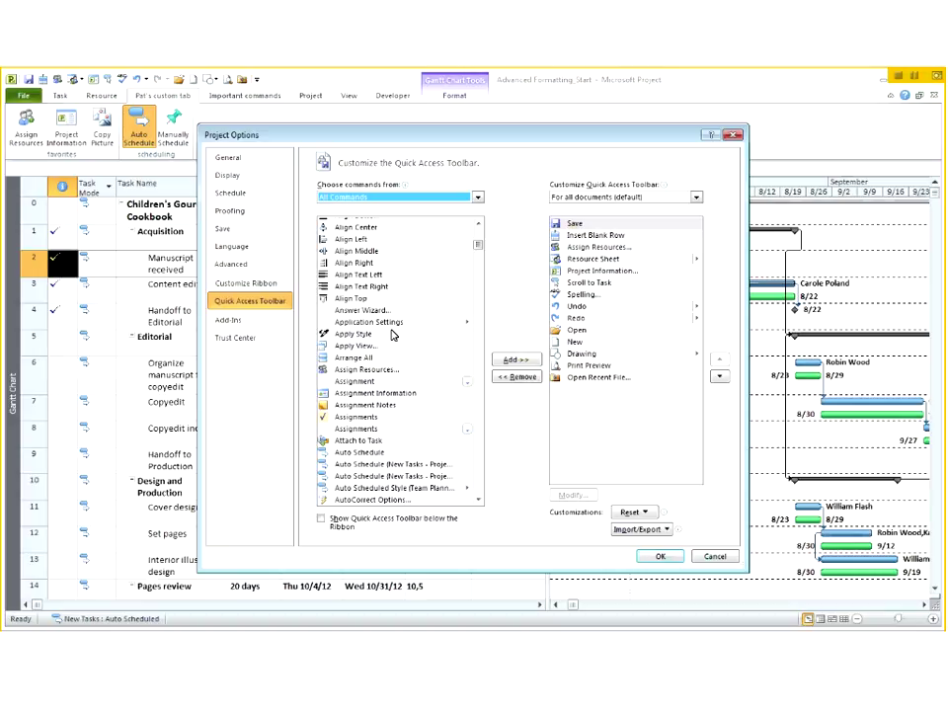
{"action": "scroll", "coordinate": [392, 335], "scroll_direction": "down", "scroll_amount": 1}
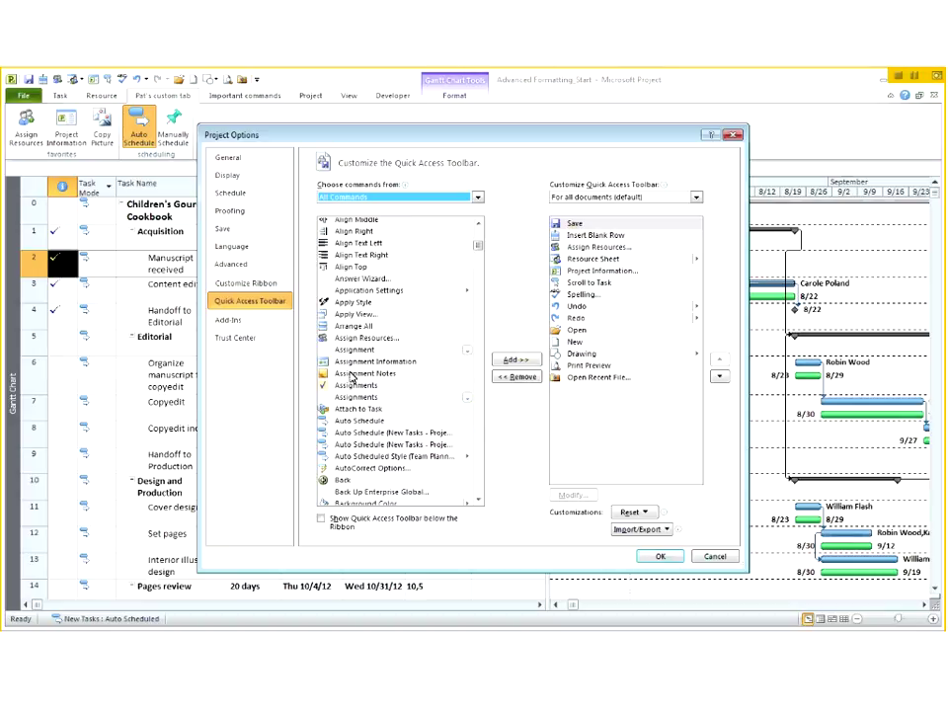
{"action": "left_click", "coordinate": [343, 330]}
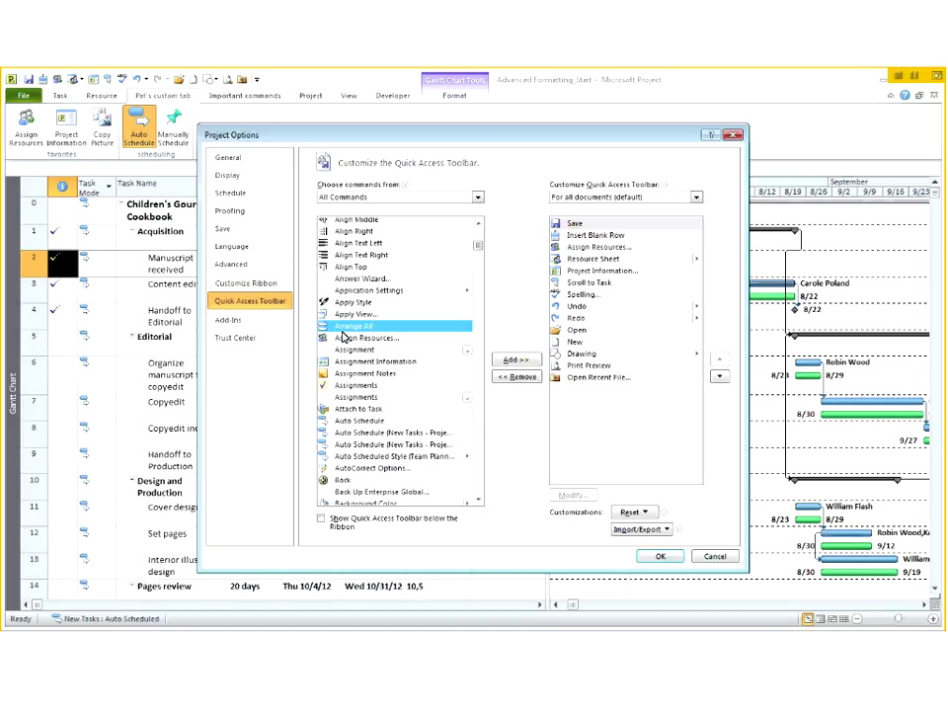
{"action": "left_click", "coordinate": [500, 362]}
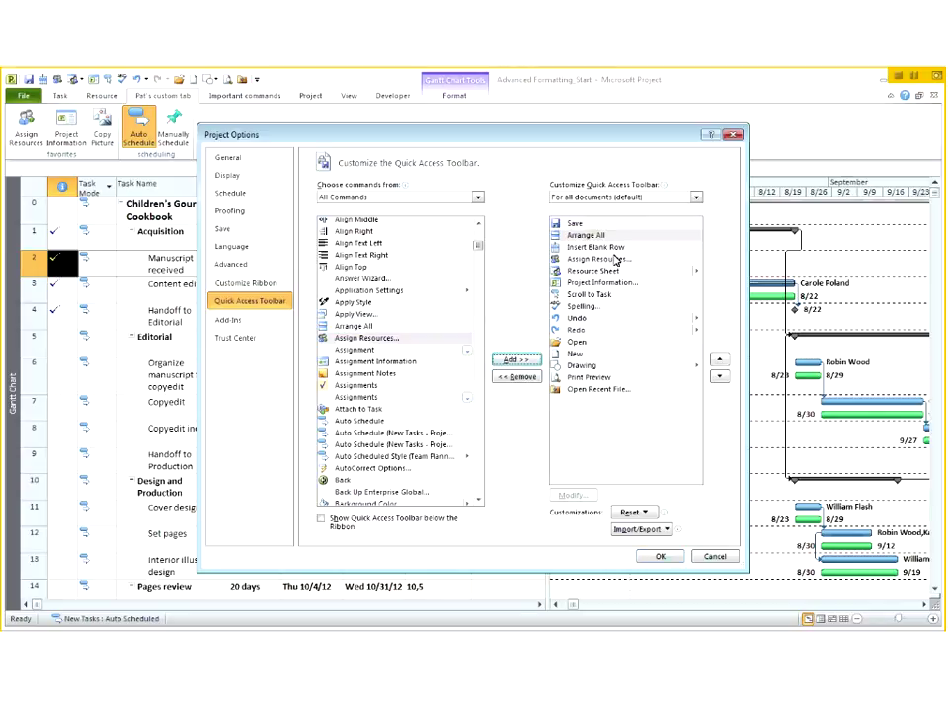
{"action": "left_click", "coordinate": [665, 560]}
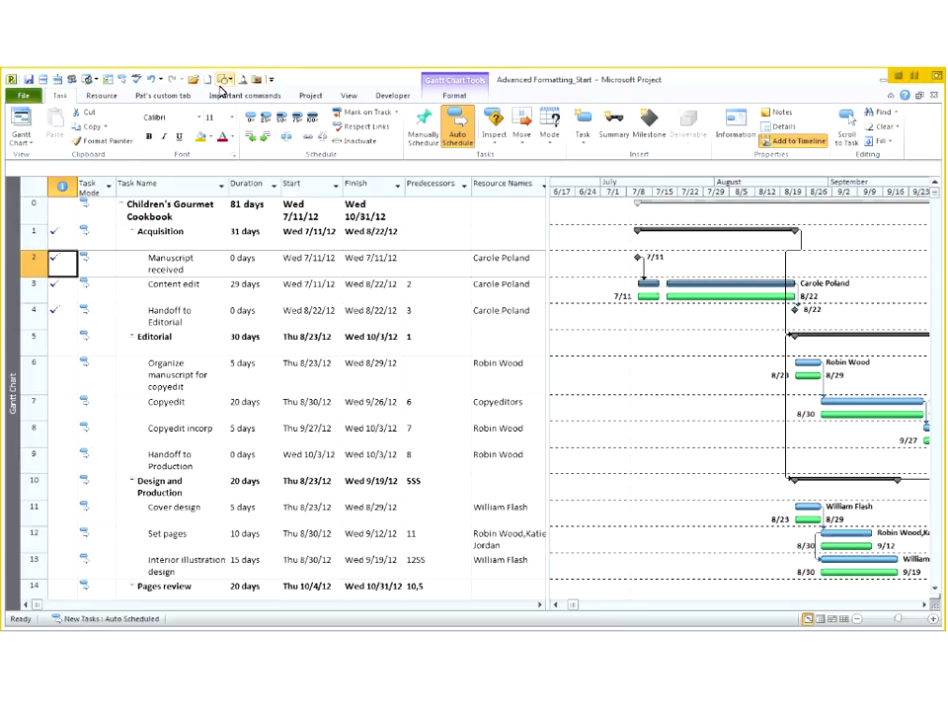
Open the ribbon customization options and examine the groups of the Resource tab
{"action": "right_click", "coordinate": [250, 98]}
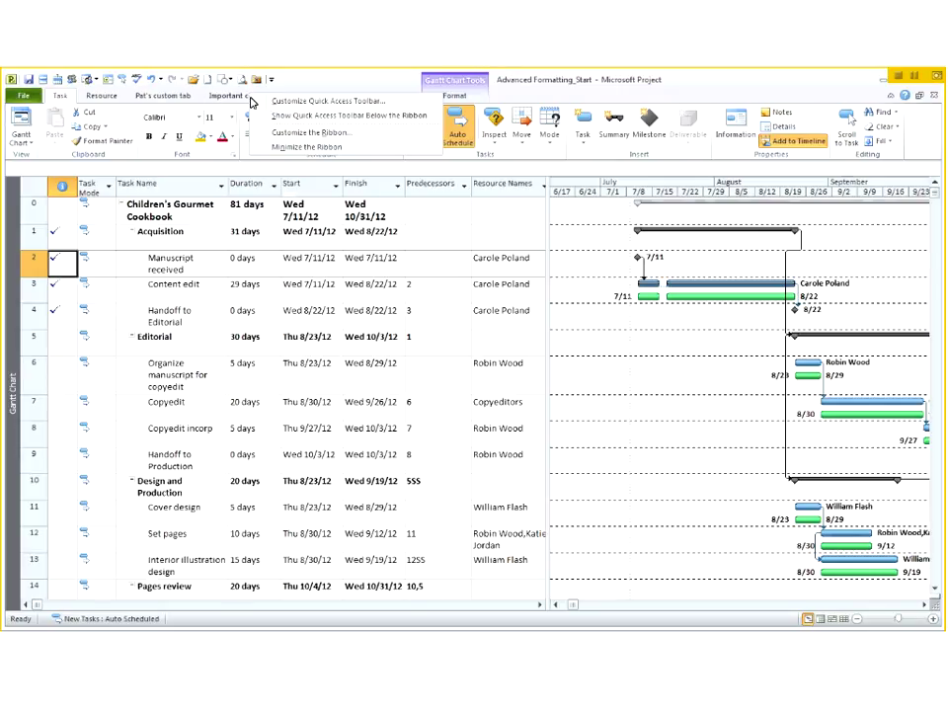
{"action": "left_click", "coordinate": [297, 133]}
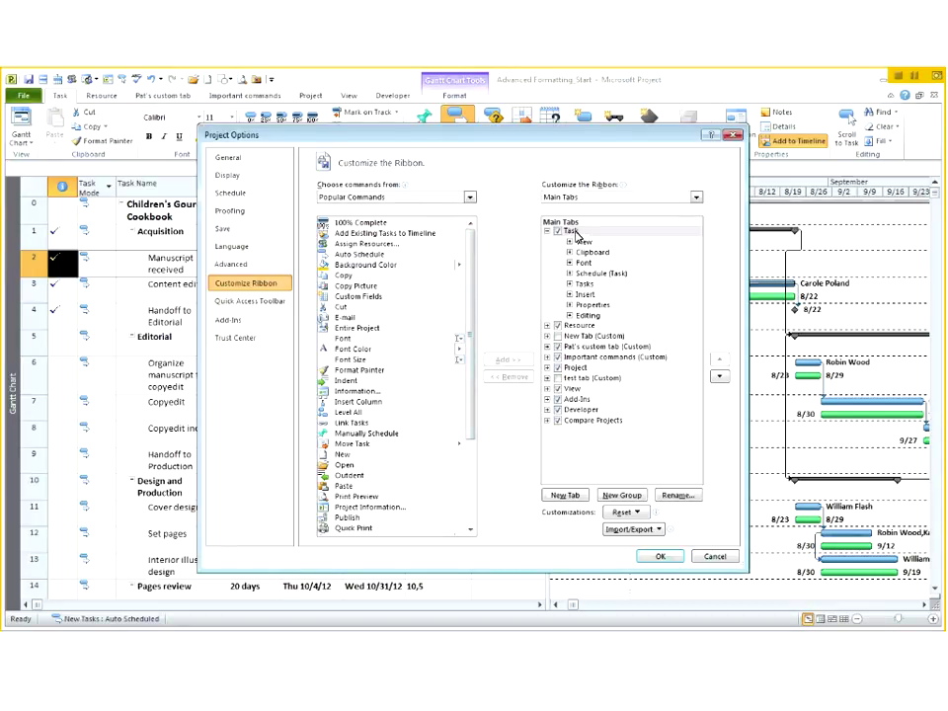
{"action": "left_click", "coordinate": [548, 326]}
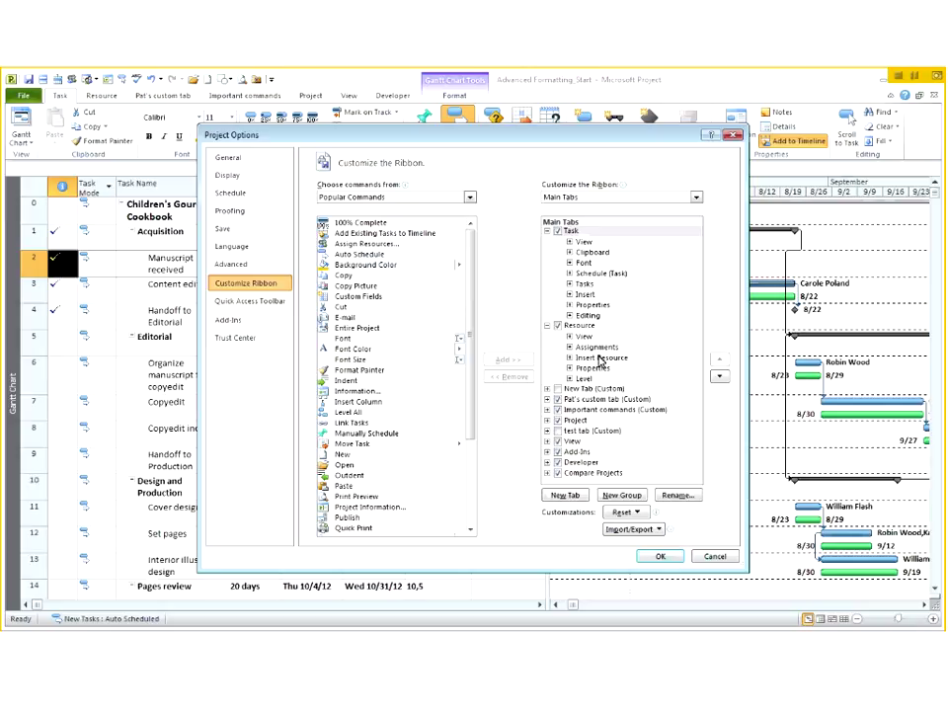
{"action": "left_click", "coordinate": [548, 326]}
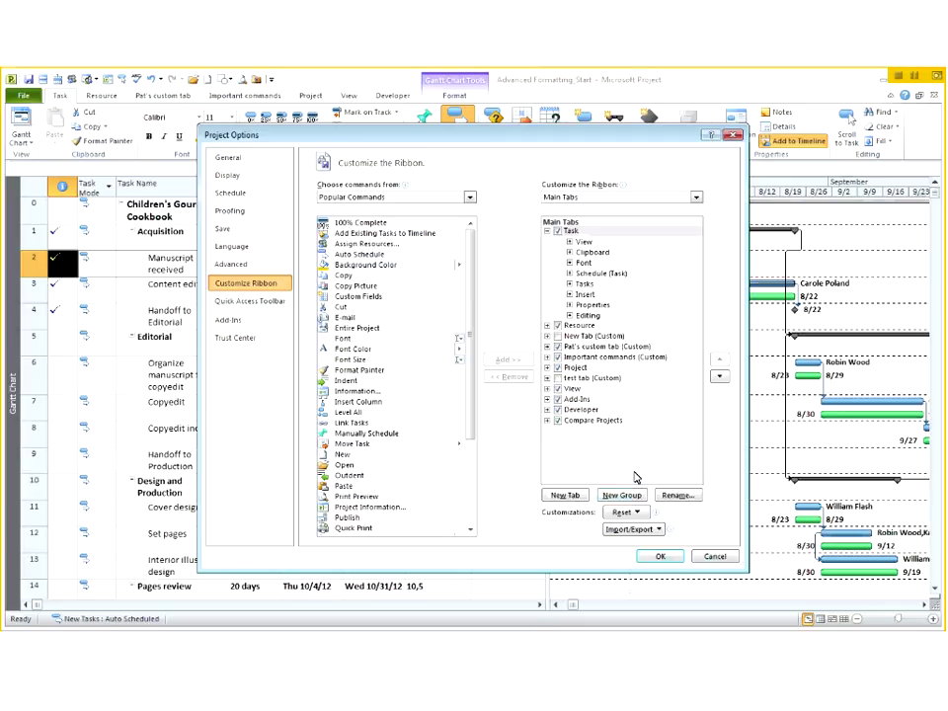
Examine the commands in the favorites and scheduling groups of the custom ribbon tab
{"action": "left_click", "coordinate": [548, 347]}
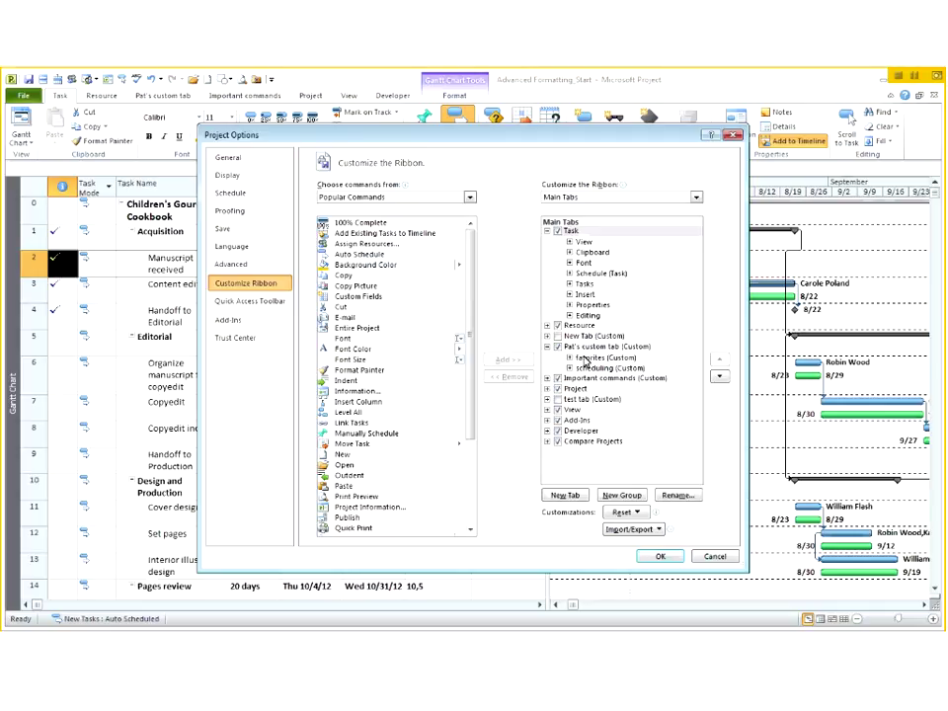
{"action": "left_click", "coordinate": [570, 360]}
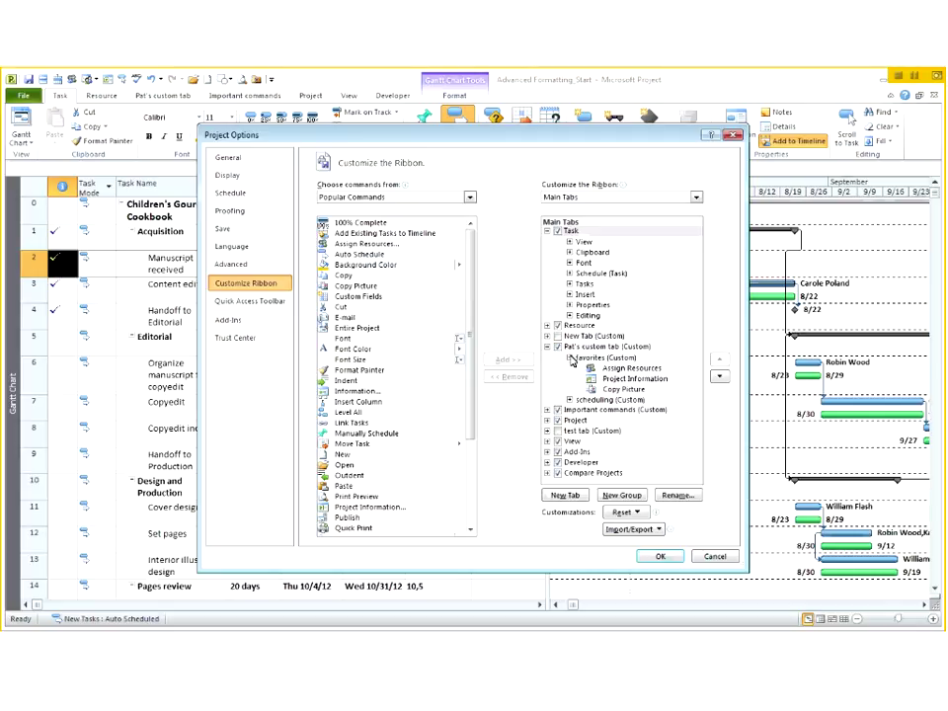
{"action": "left_click", "coordinate": [570, 358]}
{"action": "left_click", "coordinate": [571, 369]}
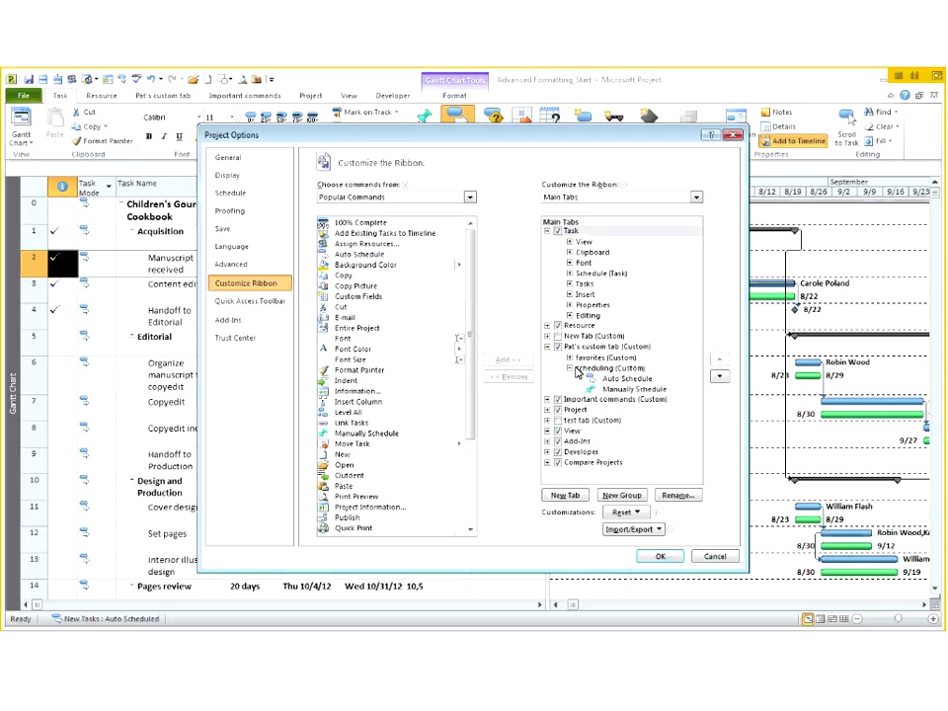
{"action": "left_click", "coordinate": [570, 367]}
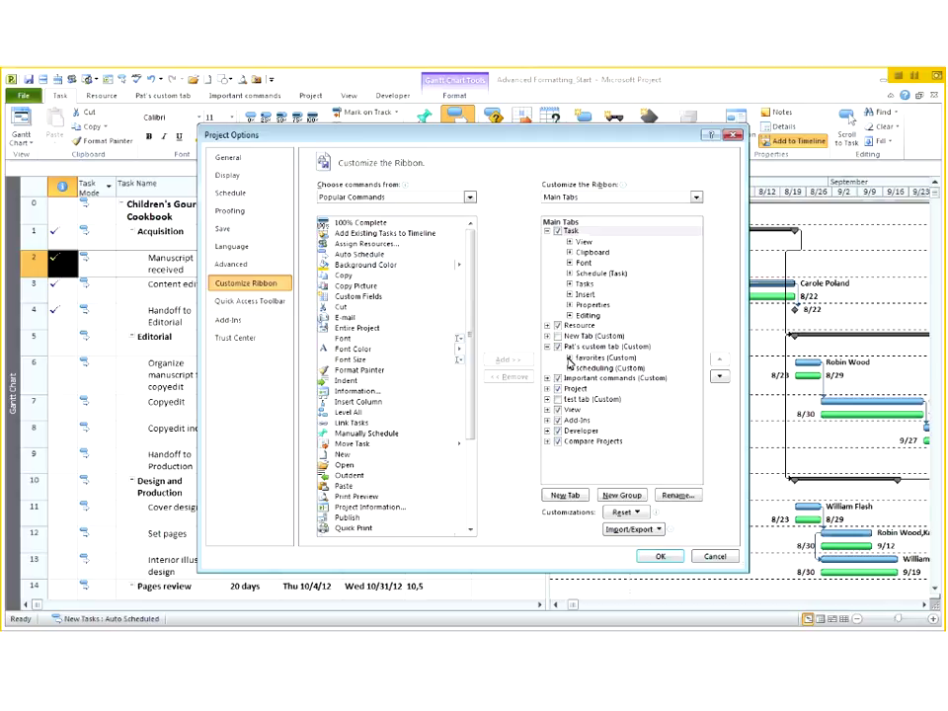
Add the Format Painter command to the favorites group of the custom ribbon tab
{"action": "left_click", "coordinate": [570, 357]}
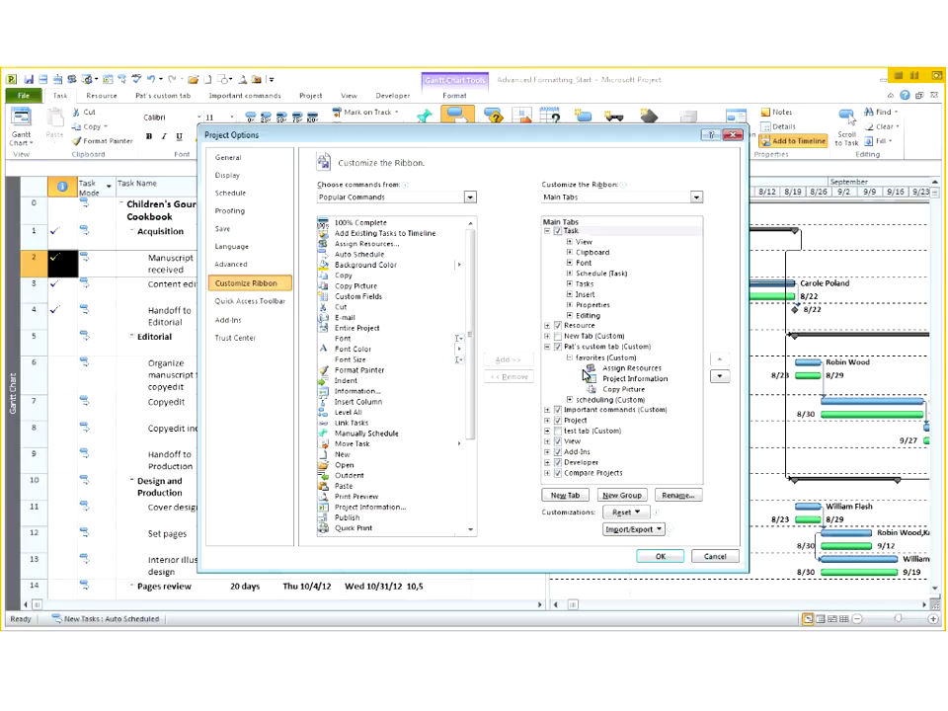
{"action": "left_click", "coordinate": [364, 373]}
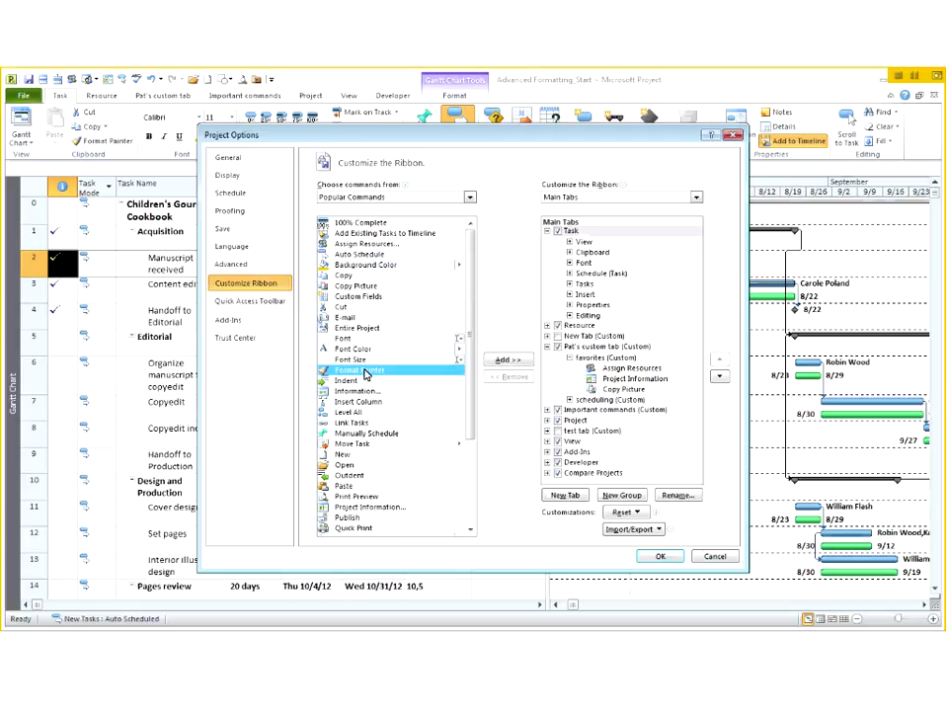
{"action": "left_click", "coordinate": [592, 359]}
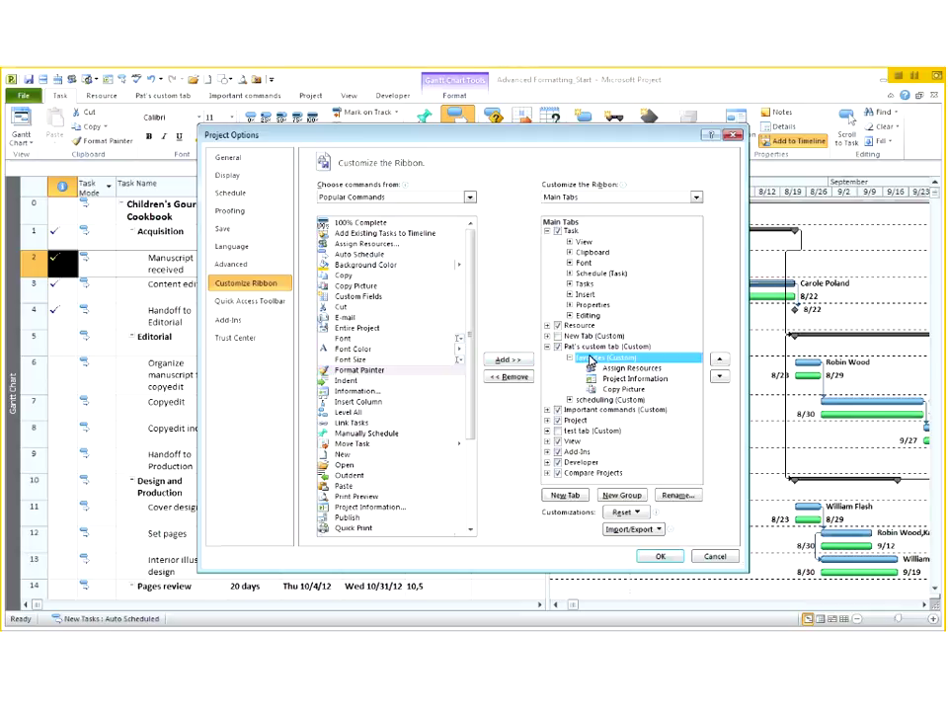
{"action": "left_click", "coordinate": [514, 361]}
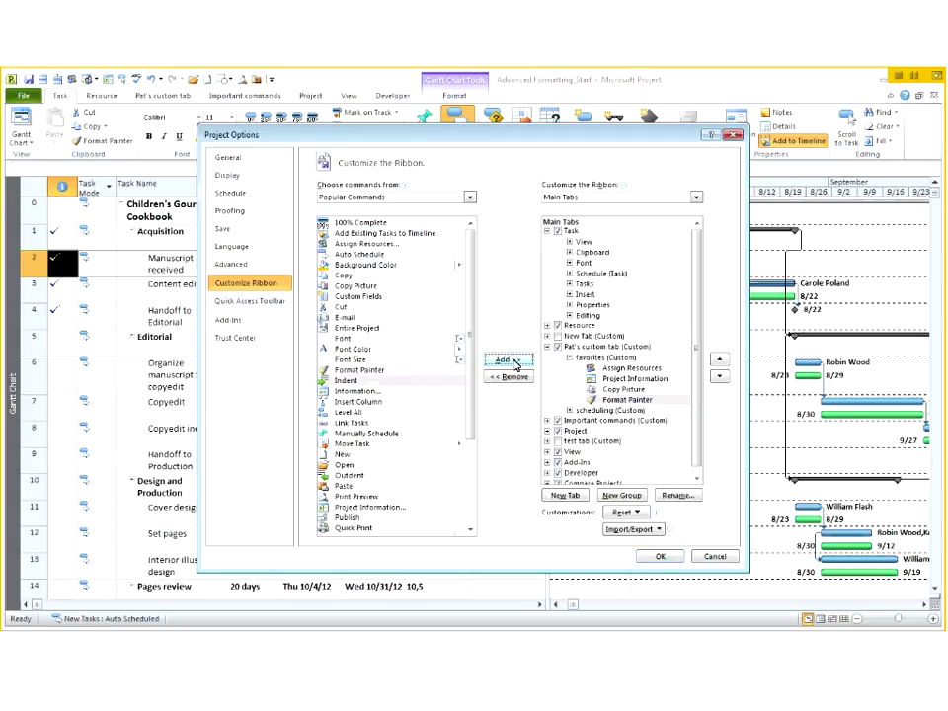
Try to add the Indent command directly to the custom ribbon tab, and reselect its favorites group
{"action": "left_click", "coordinate": [593, 351]}
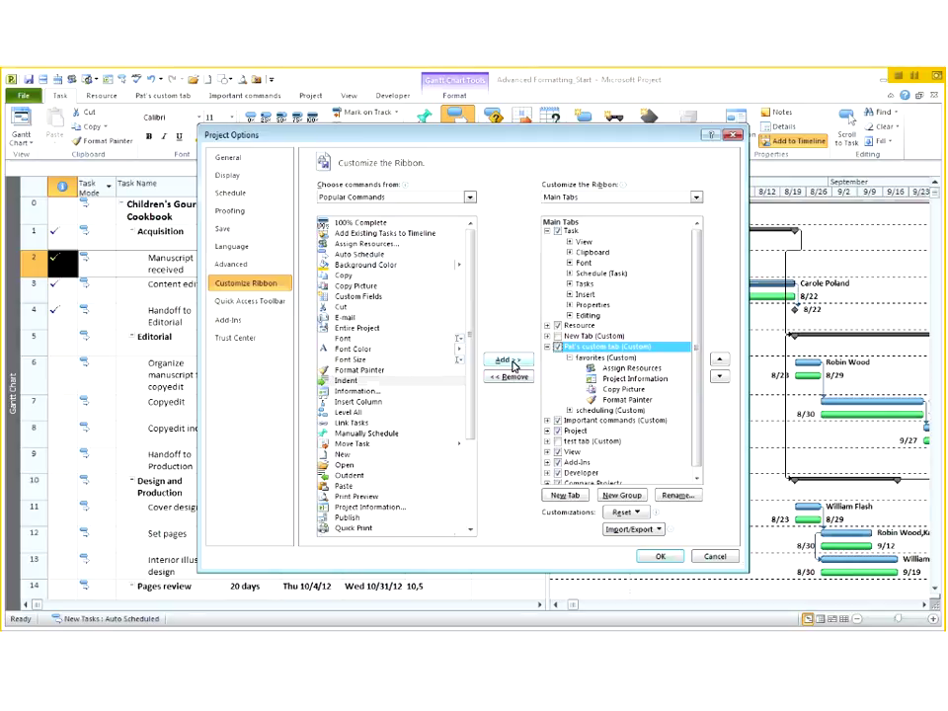
{"action": "left_click", "coordinate": [508, 360]}
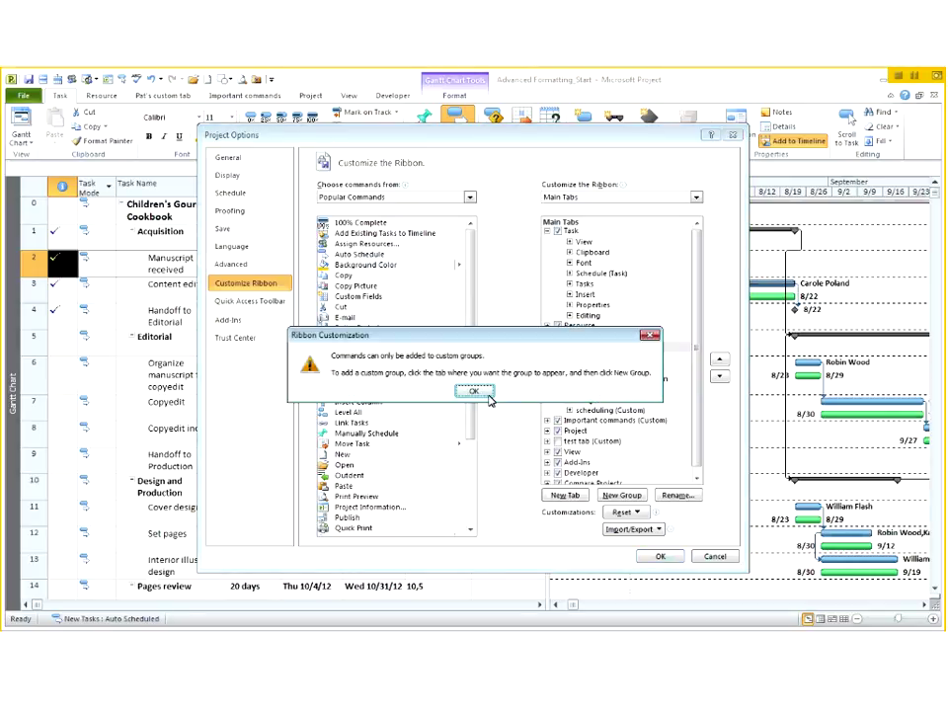
{"action": "left_click", "coordinate": [475, 391]}
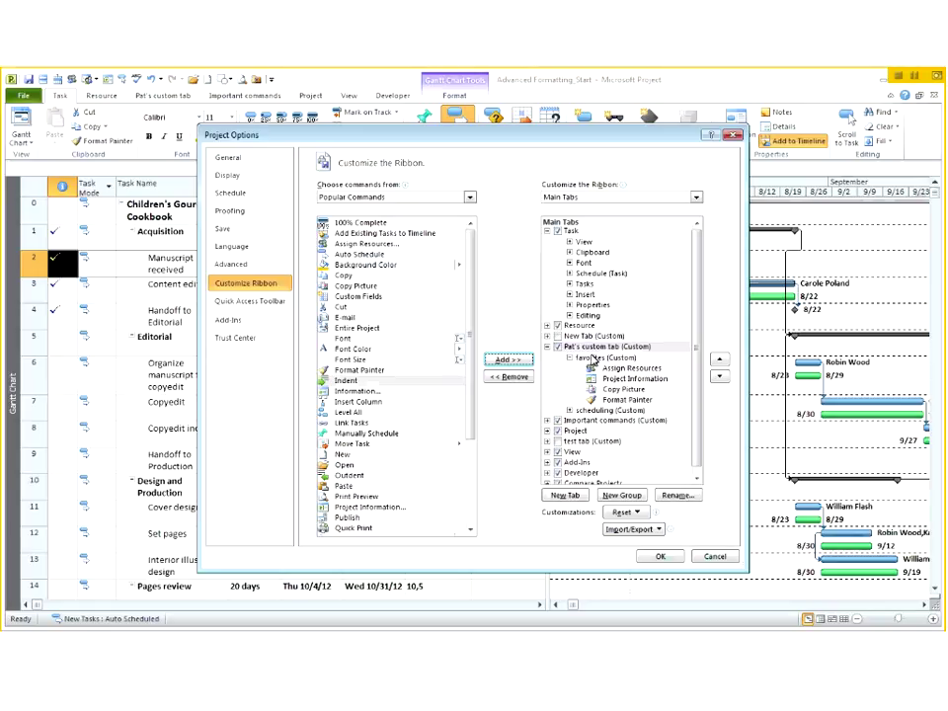
{"action": "left_click", "coordinate": [594, 359]}
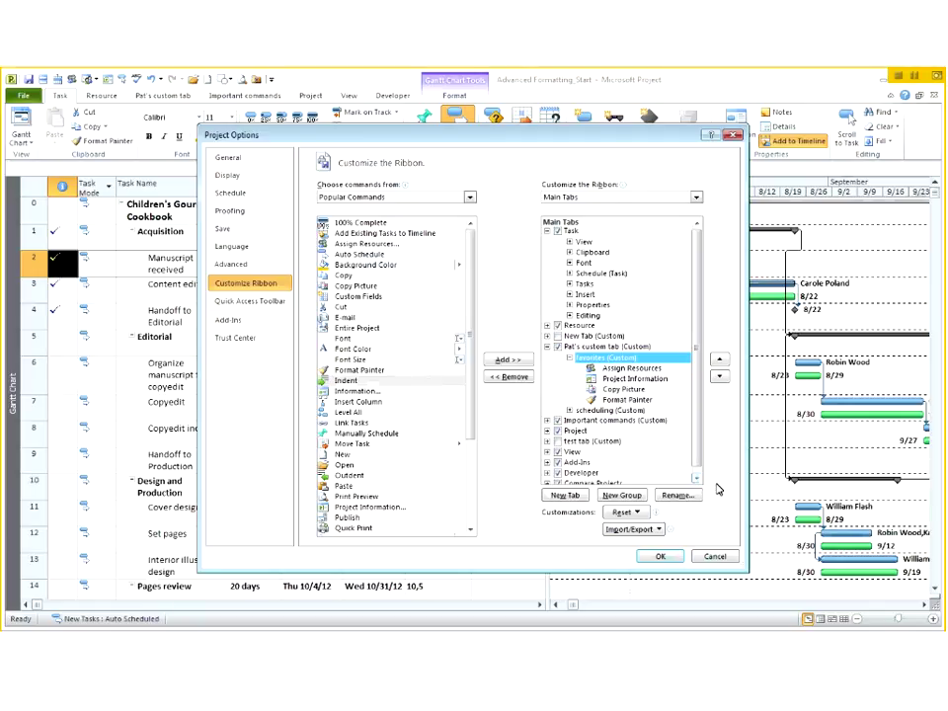
Create a new custom ribbon tab and rename its group as my favorite group with the green square symbol
{"action": "left_click", "coordinate": [561, 496]}
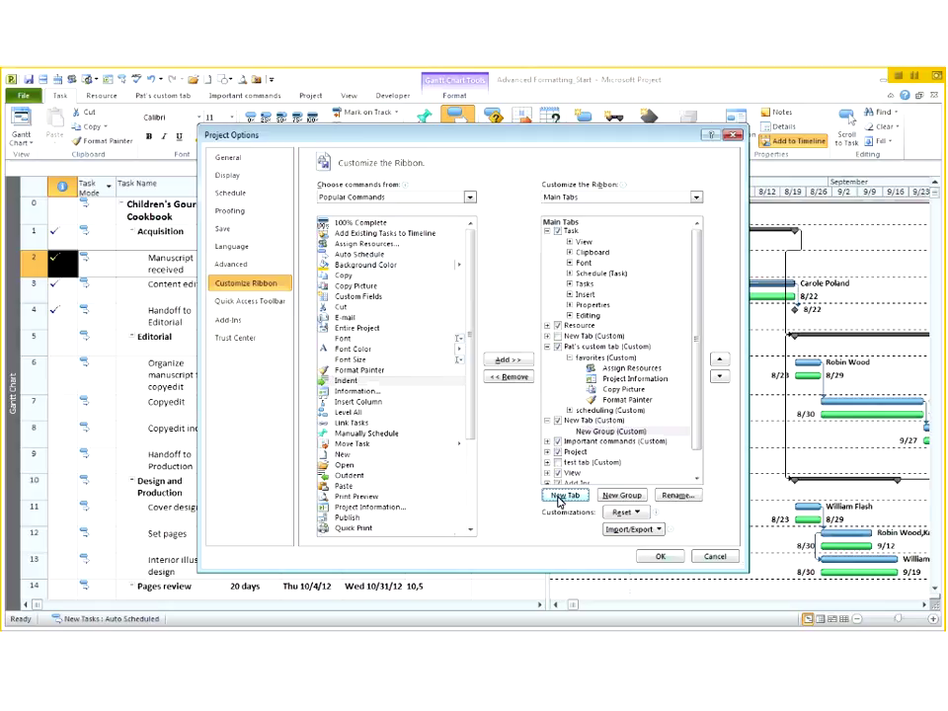
{"action": "left_click", "coordinate": [601, 434]}
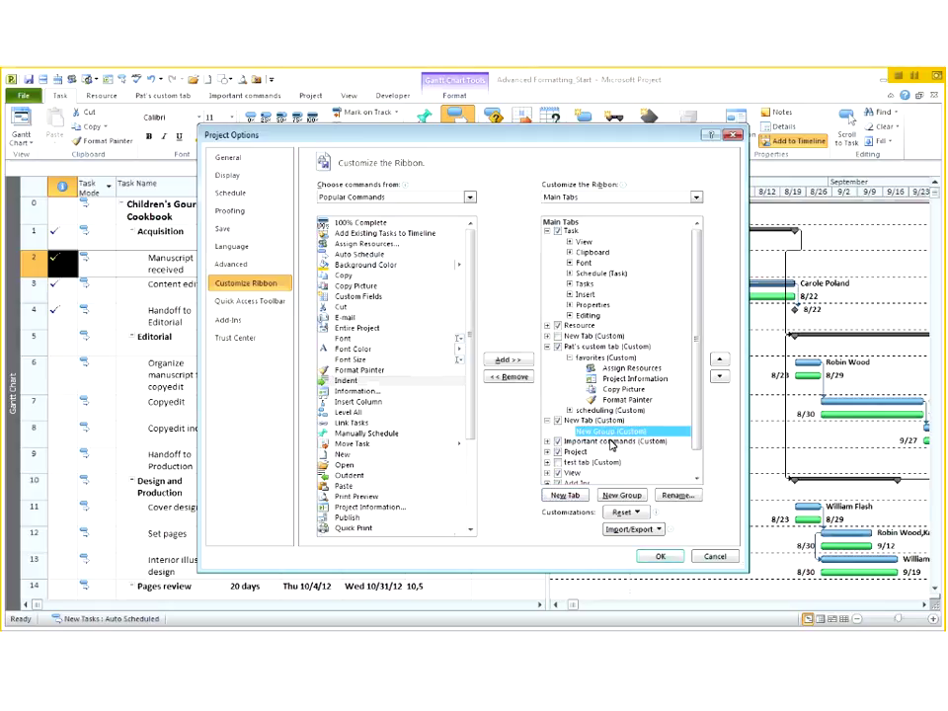
{"action": "left_click", "coordinate": [668, 497]}
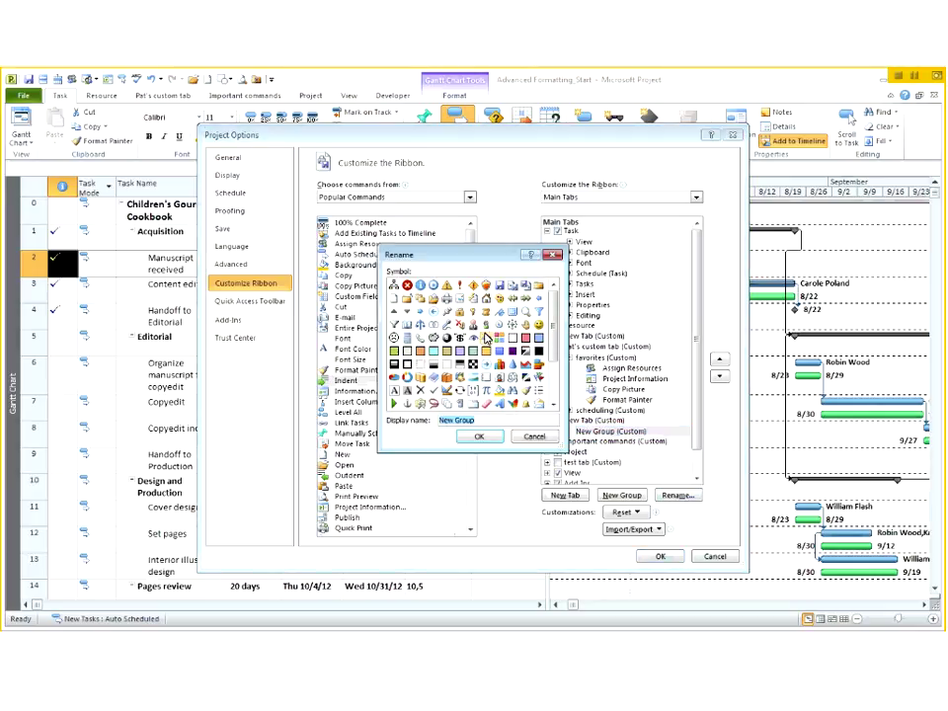
{"action": "left_click", "coordinate": [395, 351]}
{"action": "type", "text": "my favorit"}
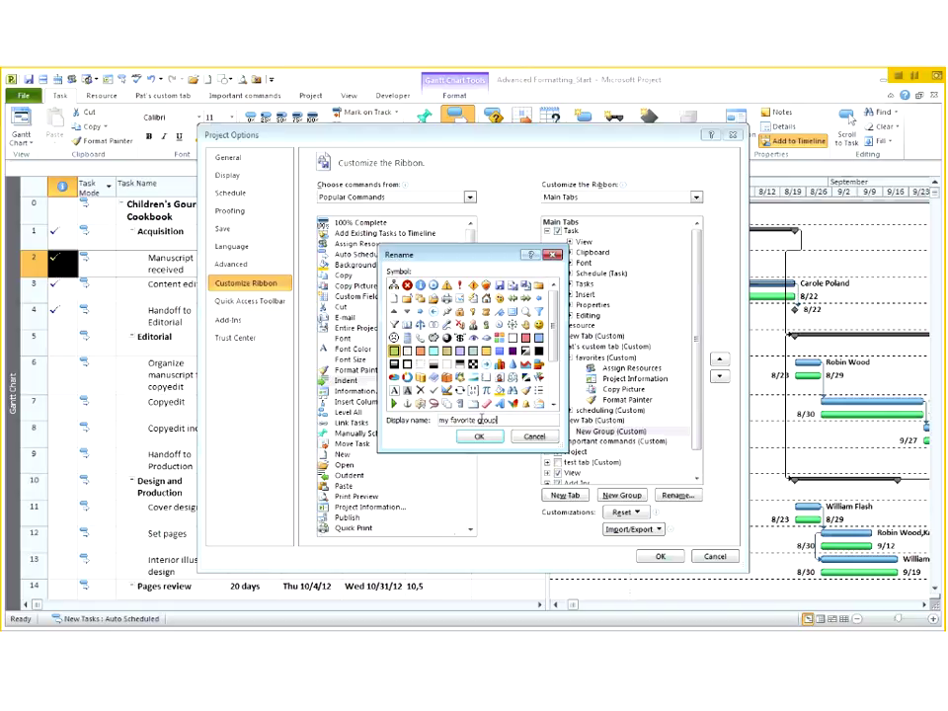
{"action": "key", "text": "Return"}
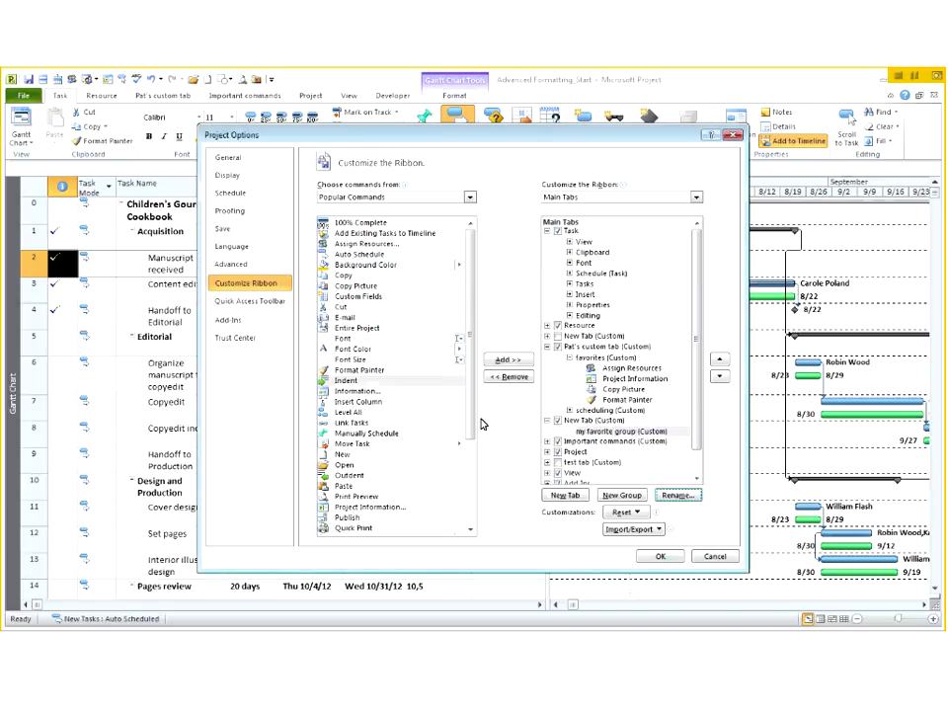
Add the Indent command to my favorite group on the new custom tab
{"action": "left_click", "coordinate": [583, 421]}
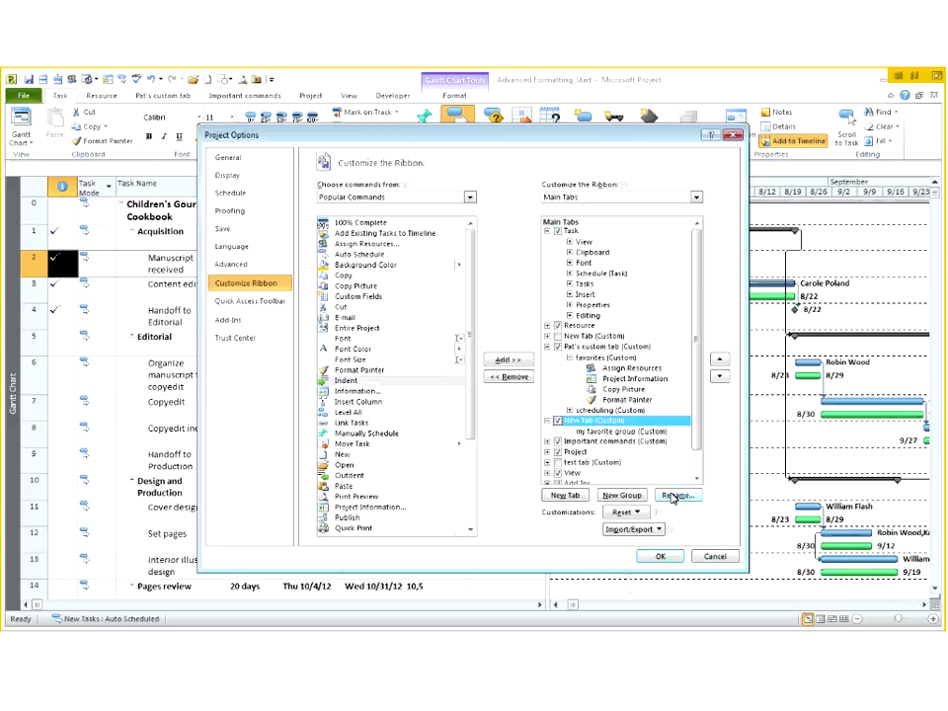
{"action": "left_click", "coordinate": [583, 432]}
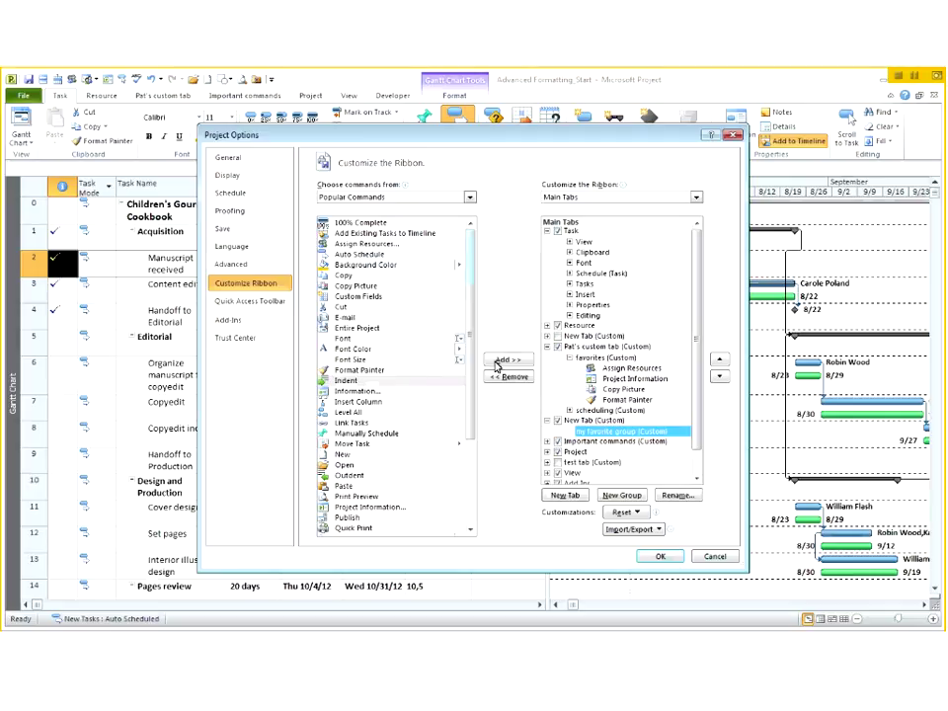
{"action": "left_click", "coordinate": [500, 362]}
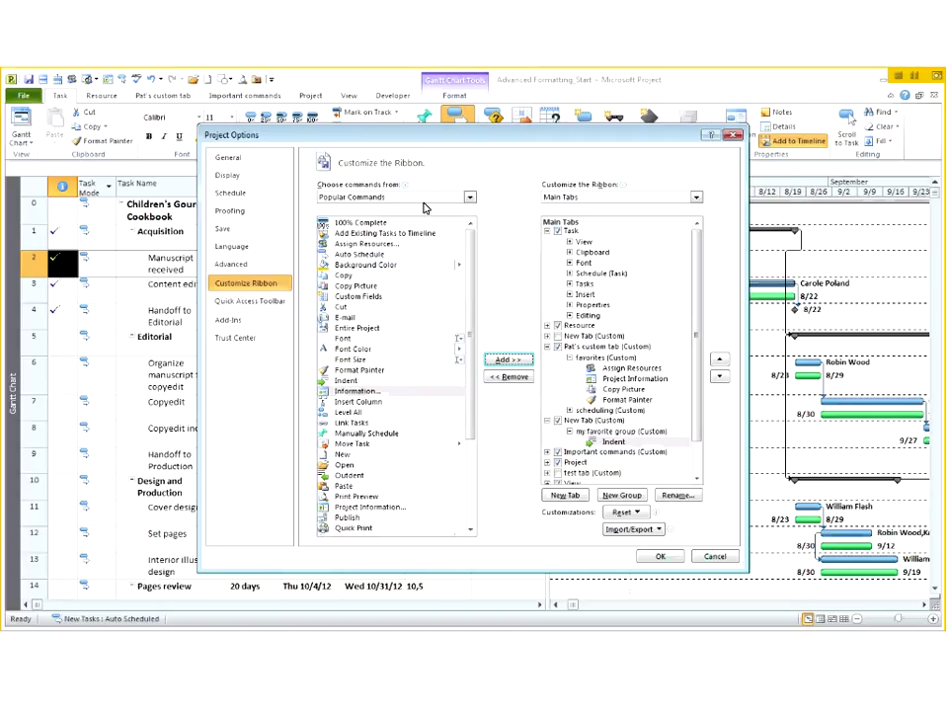
Discard the ribbon customizations and view the commands on the existing custom ribbon tabs
{"action": "left_click", "coordinate": [711, 559]}
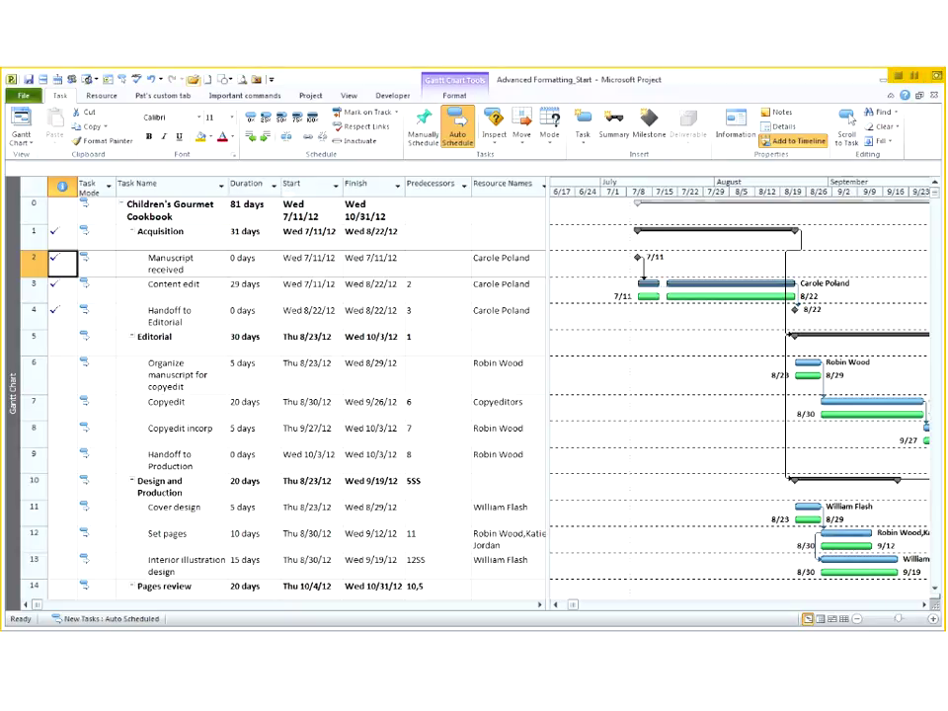
{"action": "left_click", "coordinate": [172, 98]}
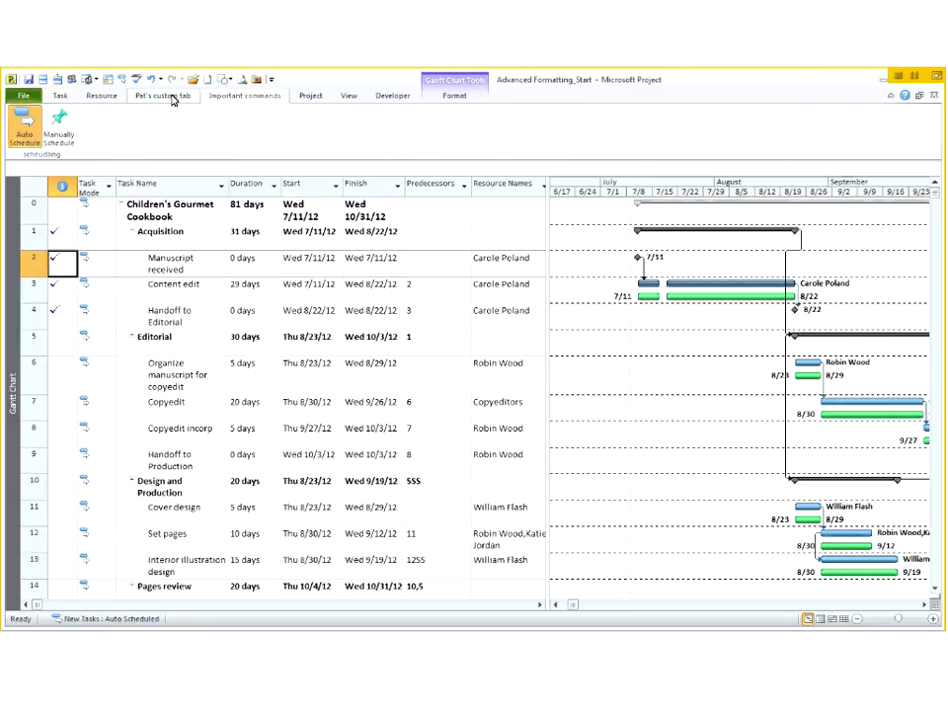
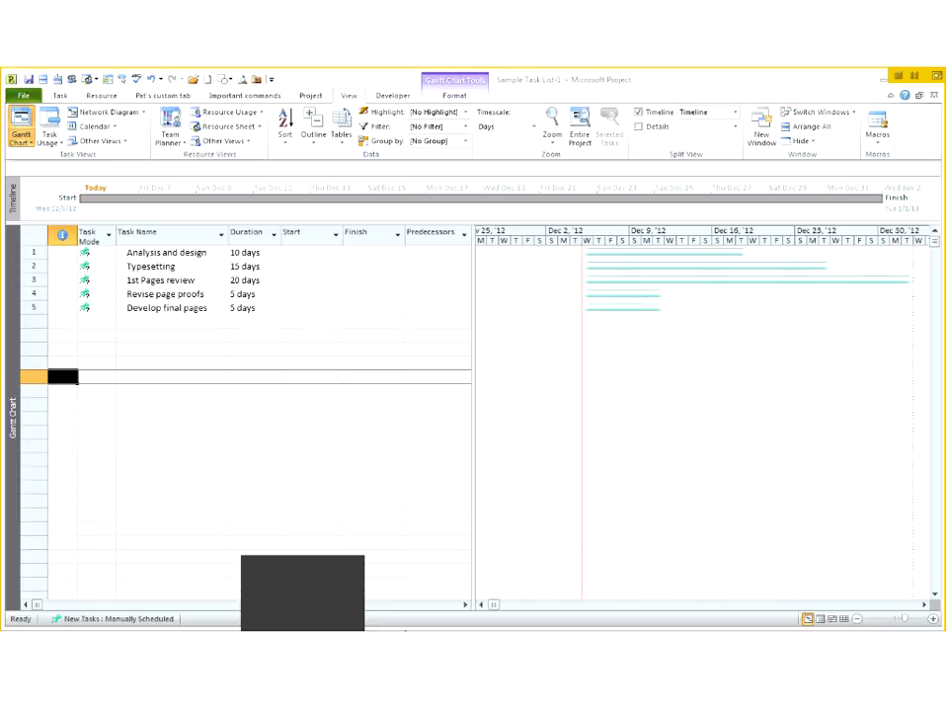
Switch to the Sharing_Start project, widen its task table to reveal the Predecessors column, and show the Timeline
{"action": "left_click", "coordinate": [286, 576]}
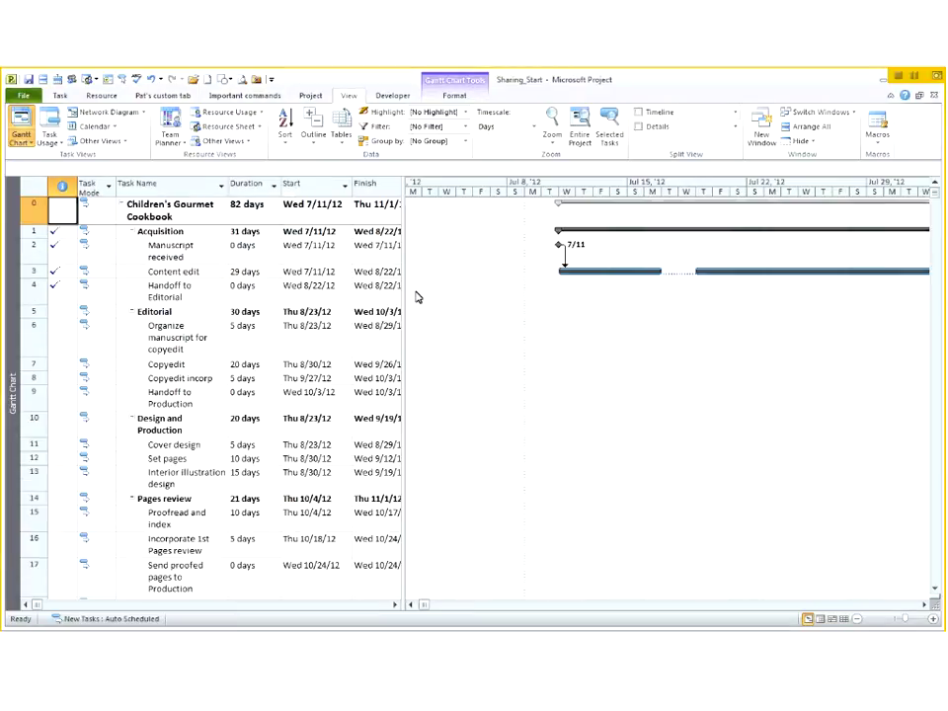
{"action": "left_click_drag", "start_coordinate": [404, 293], "coordinate": [472, 292]}
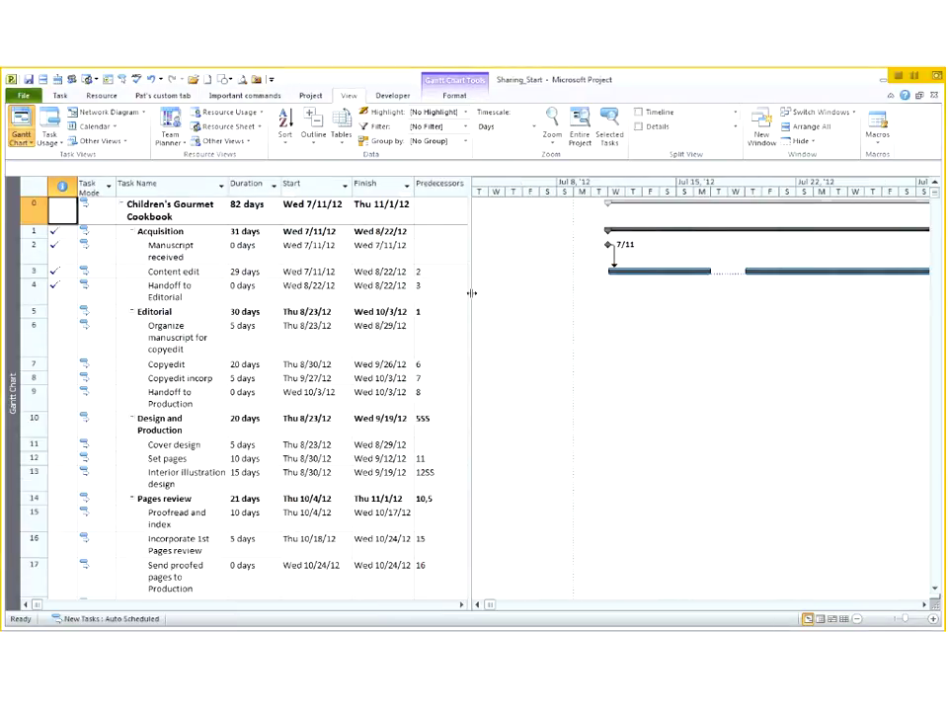
{"action": "left_click", "coordinate": [638, 113]}
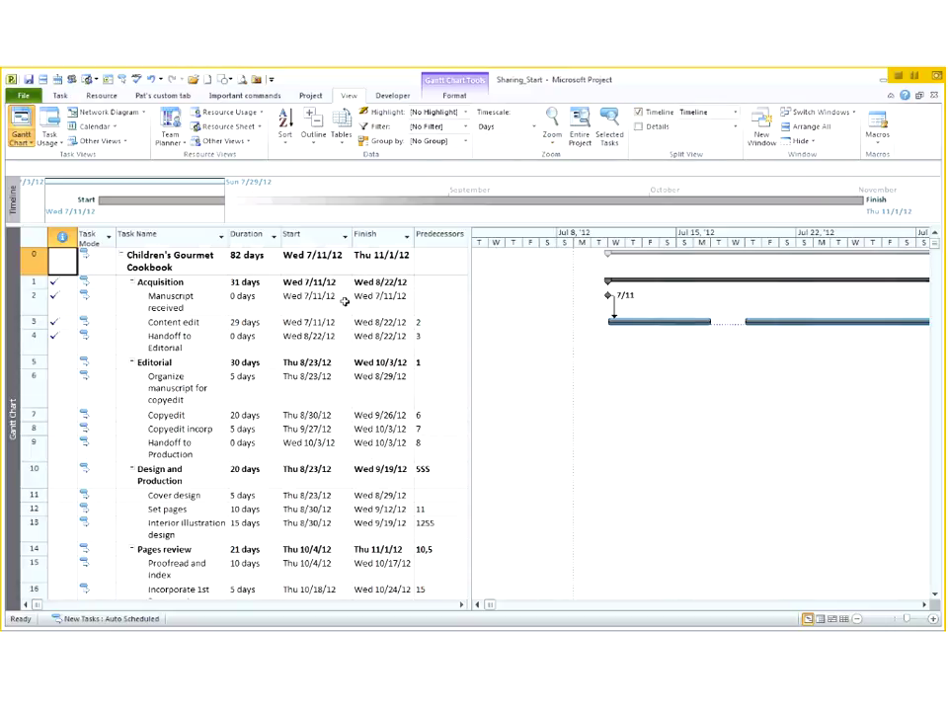
Set the Gantt chart timescale to weeks and enlarge the Timeline pane
{"action": "left_click", "coordinate": [533, 129]}
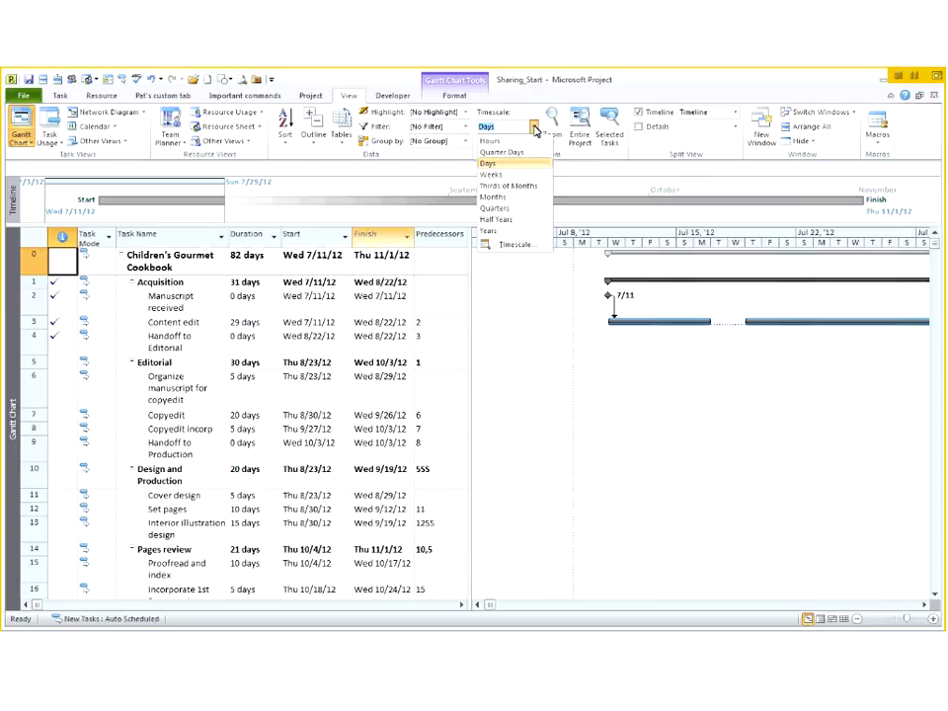
{"action": "left_click", "coordinate": [518, 182]}
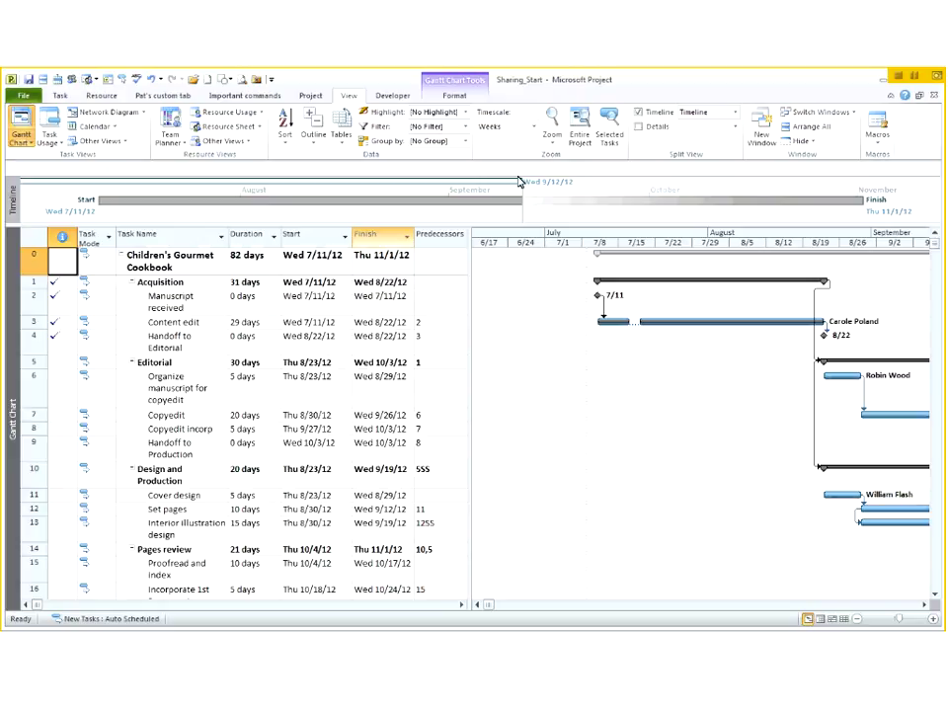
{"action": "left_click", "coordinate": [534, 207]}
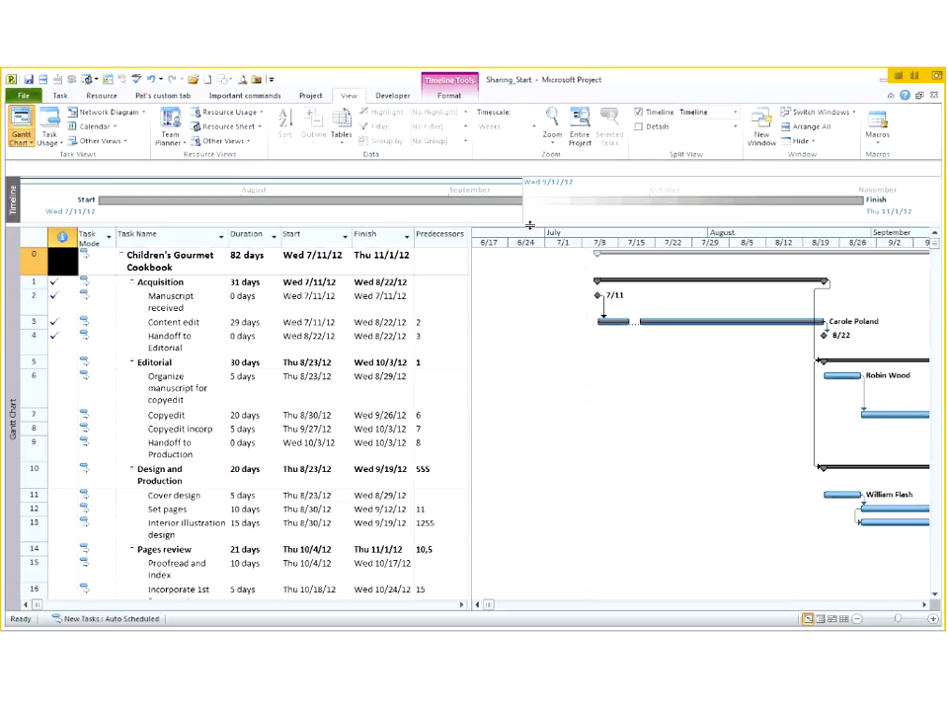
{"action": "left_click_drag", "start_coordinate": [530, 225], "coordinate": [554, 255]}
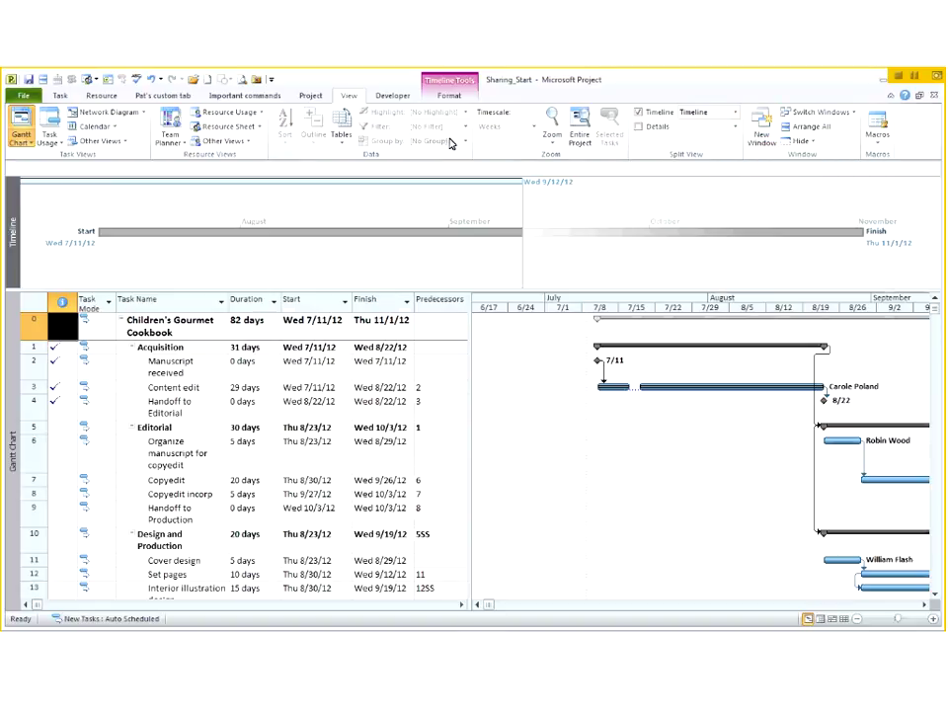
{"action": "left_click", "coordinate": [344, 144]}
{"action": "left_click", "coordinate": [345, 143]}
{"action": "left_click", "coordinate": [28, 141]}
{"action": "left_click", "coordinate": [28, 142]}
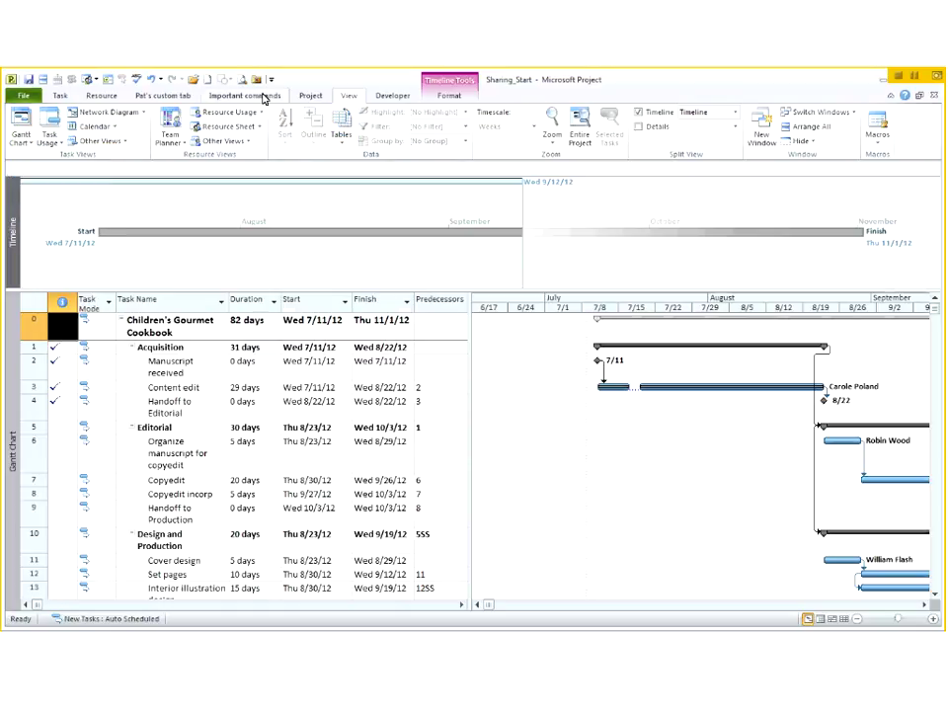
Compare the formatting commands for the Timeline and the Gantt chart, and examine the Copy Timeline options
{"action": "left_click", "coordinate": [451, 96]}
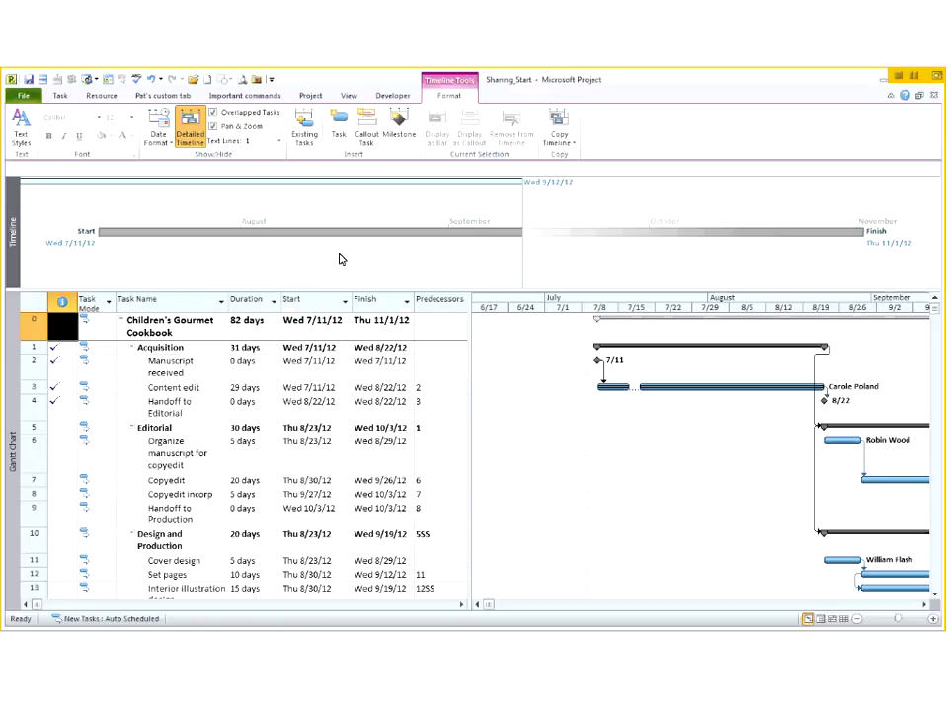
{"action": "left_click", "coordinate": [140, 349]}
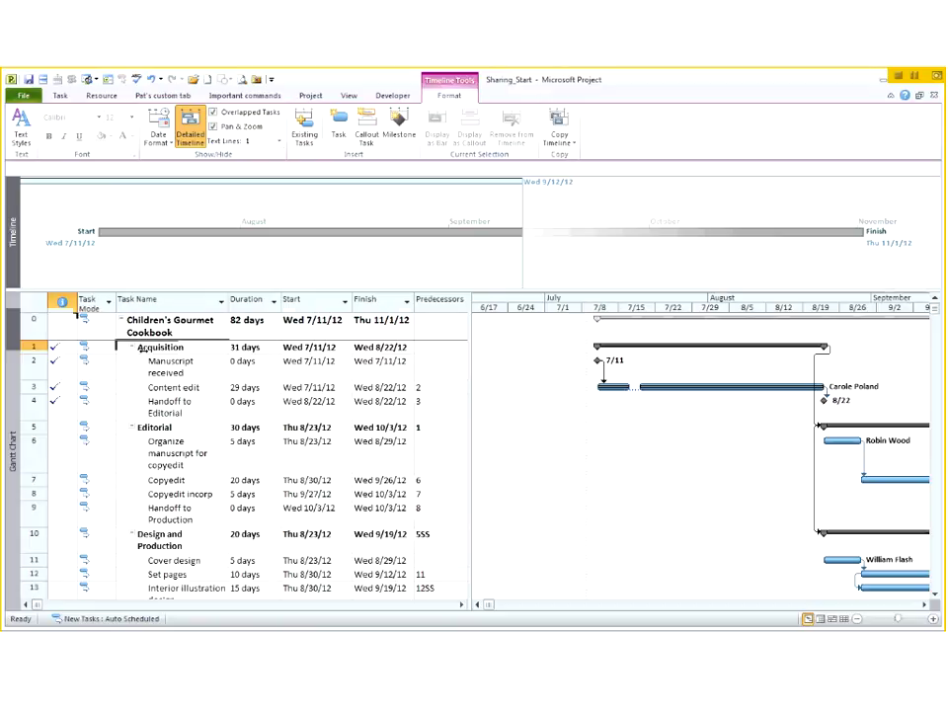
{"action": "key", "text": "Down"}
{"action": "key", "text": "F2"}
{"action": "left_click", "coordinate": [82, 372]}
{"action": "left_click", "coordinate": [254, 361]}
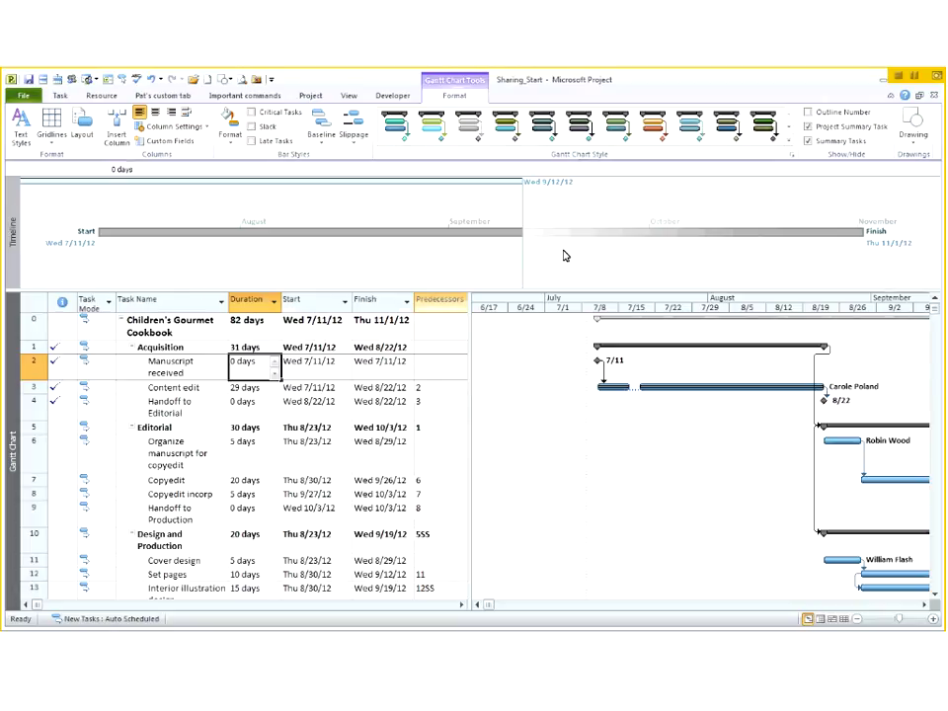
{"action": "left_click", "coordinate": [593, 259]}
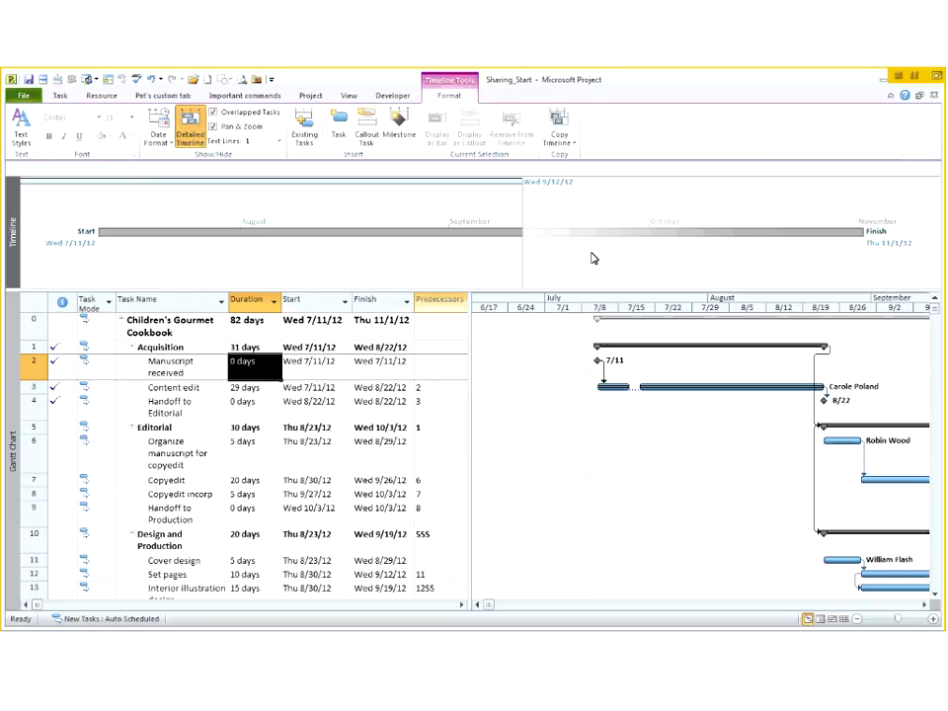
{"action": "left_click", "coordinate": [560, 138]}
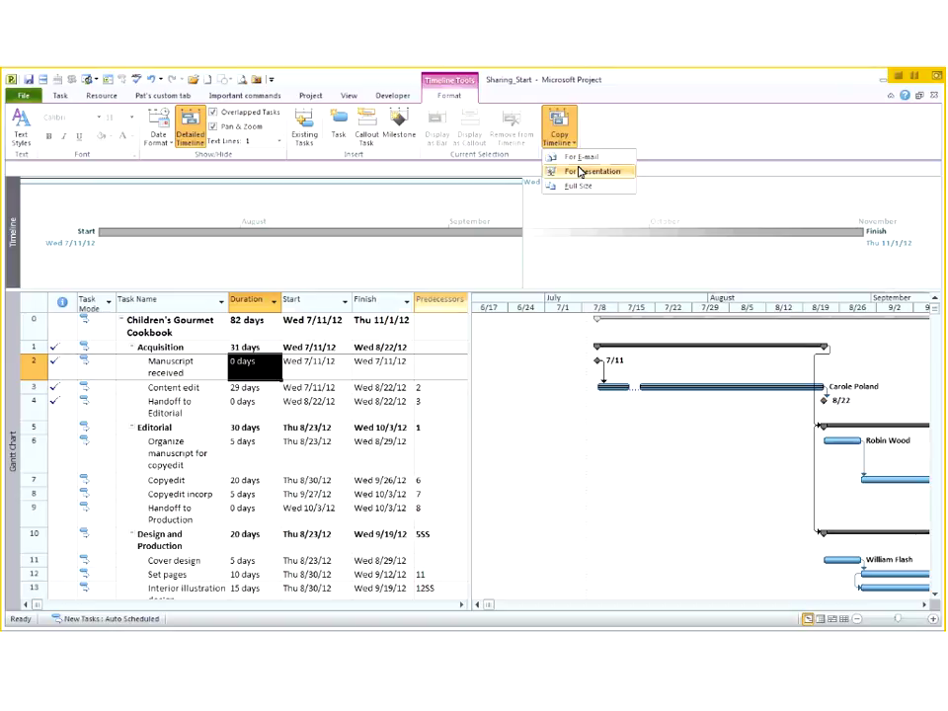
{"action": "left_click", "coordinate": [644, 148]}
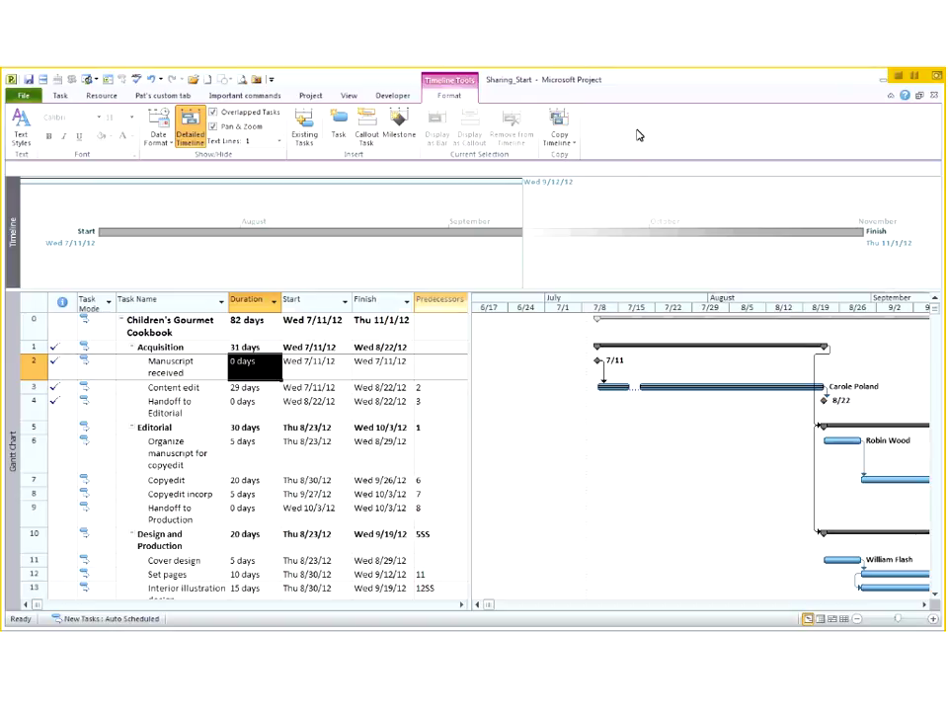
Select task rows 1 to 6, from Acquisition to Organize manuscript for copyedit, and bring up the task copying commands
{"action": "left_click", "coordinate": [212, 403]}
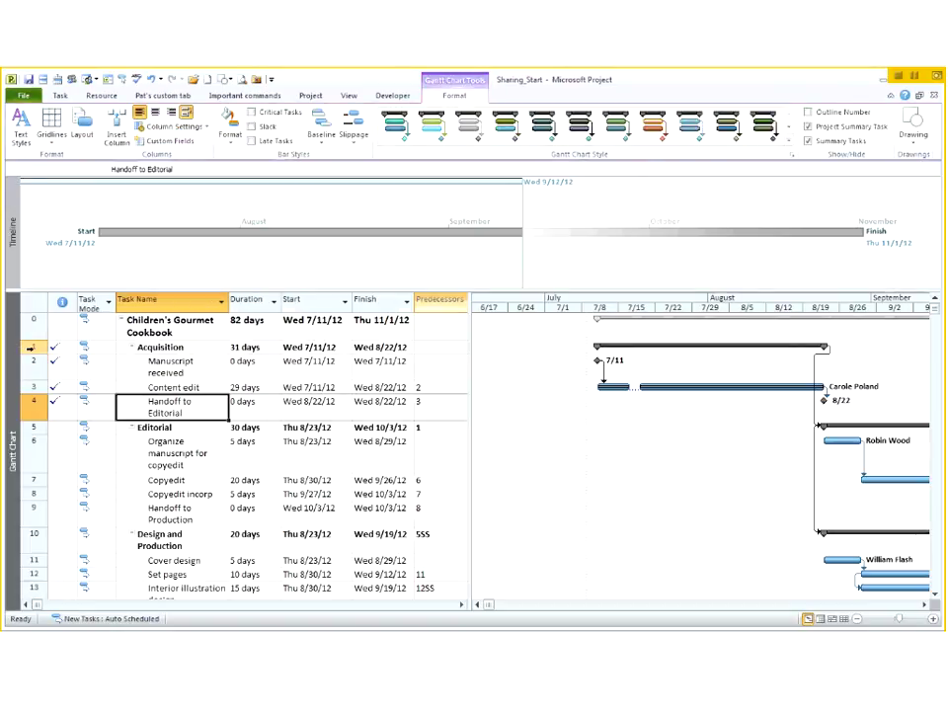
{"action": "left_click_drag", "start_coordinate": [39, 347], "coordinate": [57, 461]}
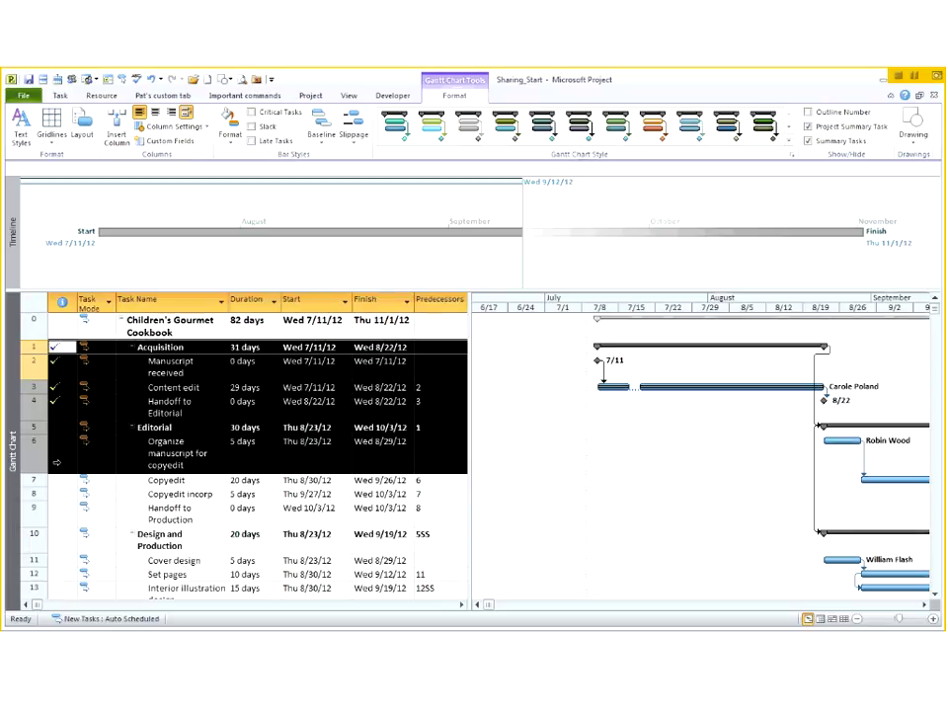
{"action": "left_click", "coordinate": [61, 96]}
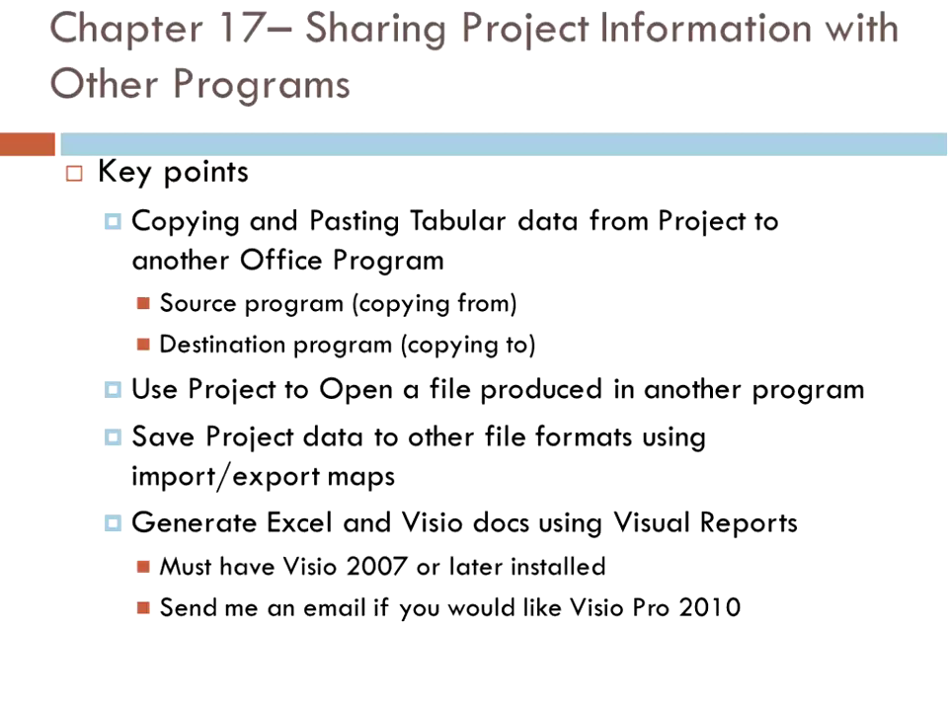
{"action": "key", "text": "Right"}
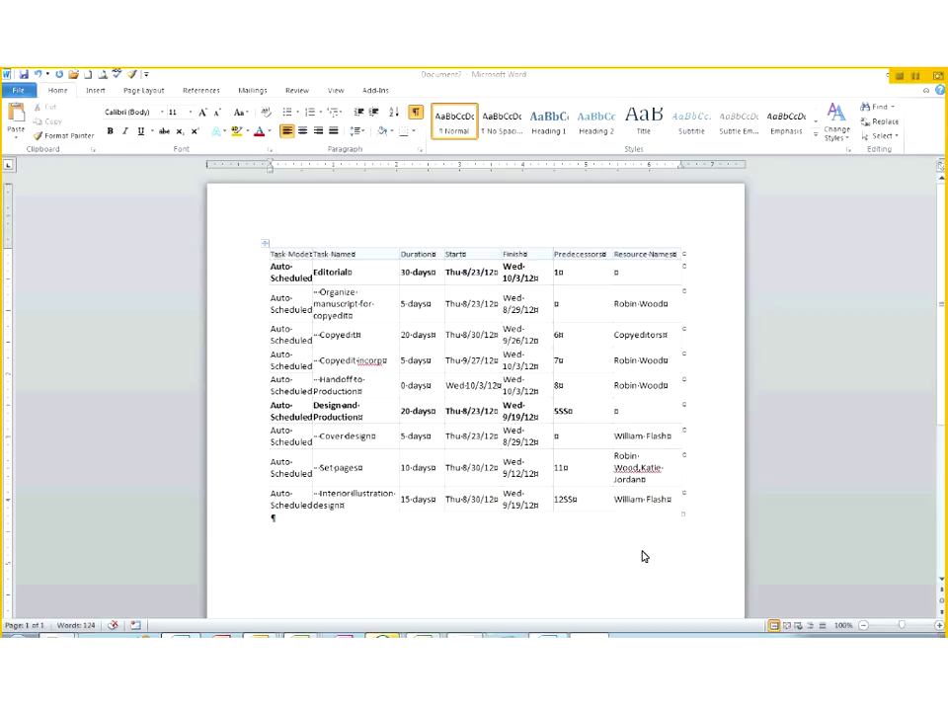
Save the project as the tab-delimited text file Sharing_Start, replacing the existing file and accepting the older file format
{"action": "mouse_move", "coordinate": [564, 635]}
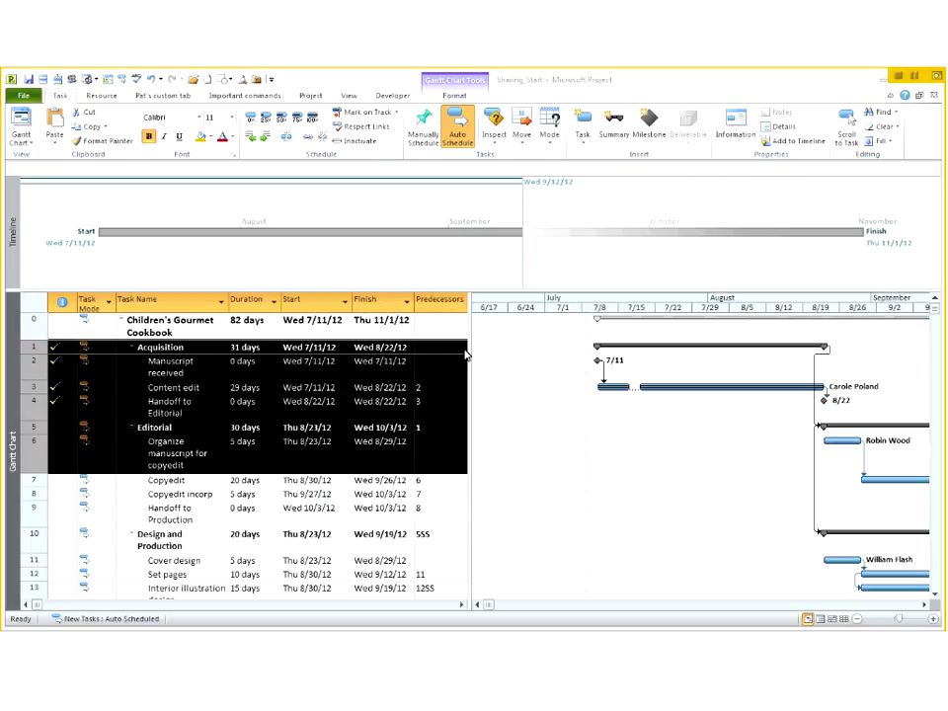
{"action": "left_click", "coordinate": [328, 484]}
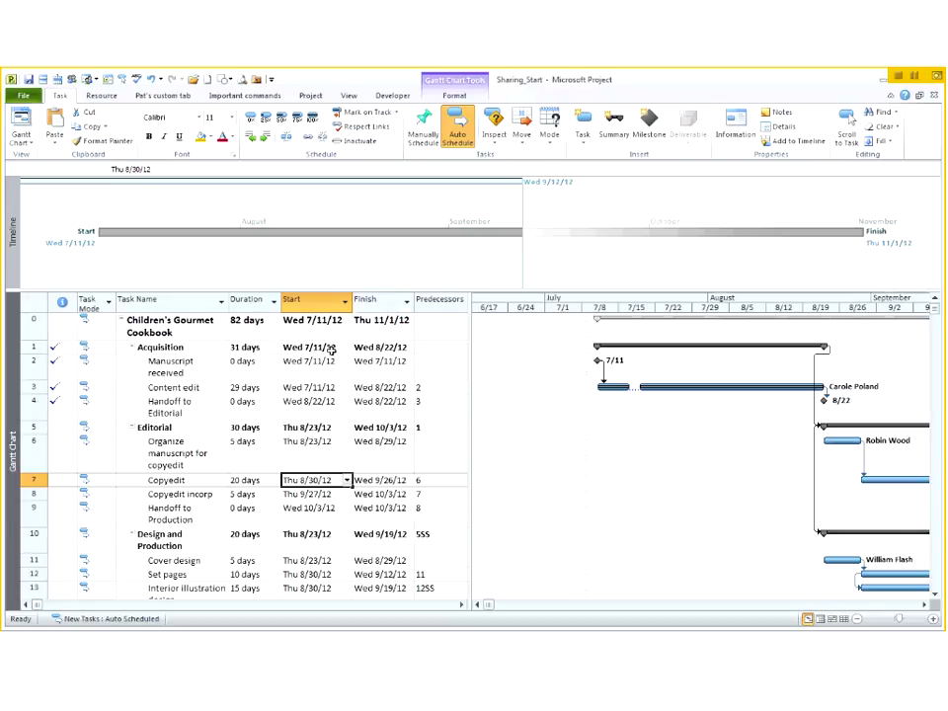
{"action": "left_click", "coordinate": [31, 98]}
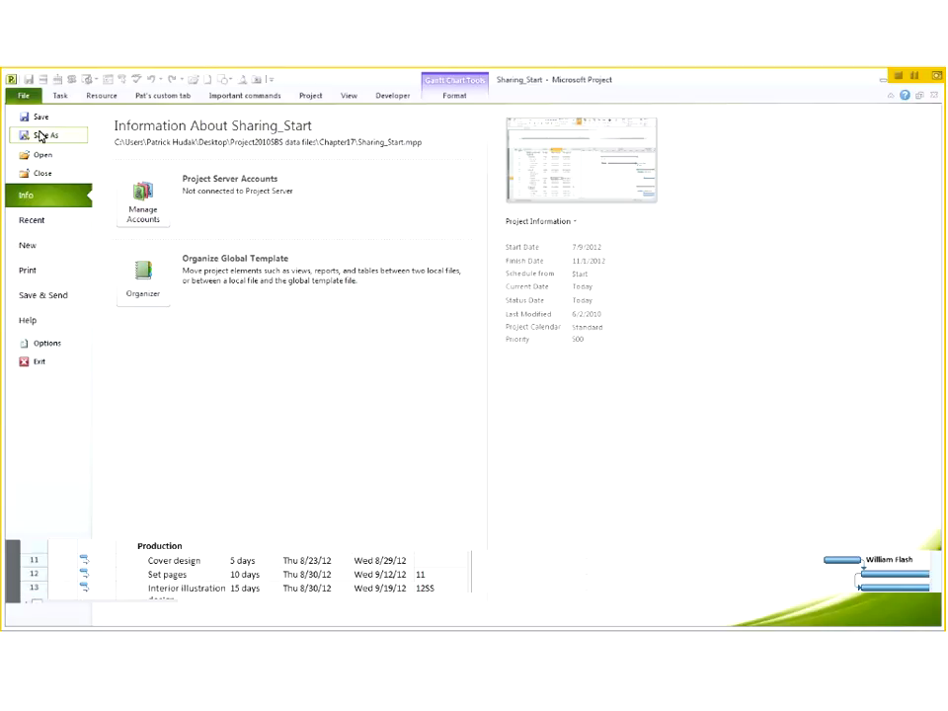
{"action": "left_click", "coordinate": [41, 136]}
{"action": "left_click", "coordinate": [235, 332]}
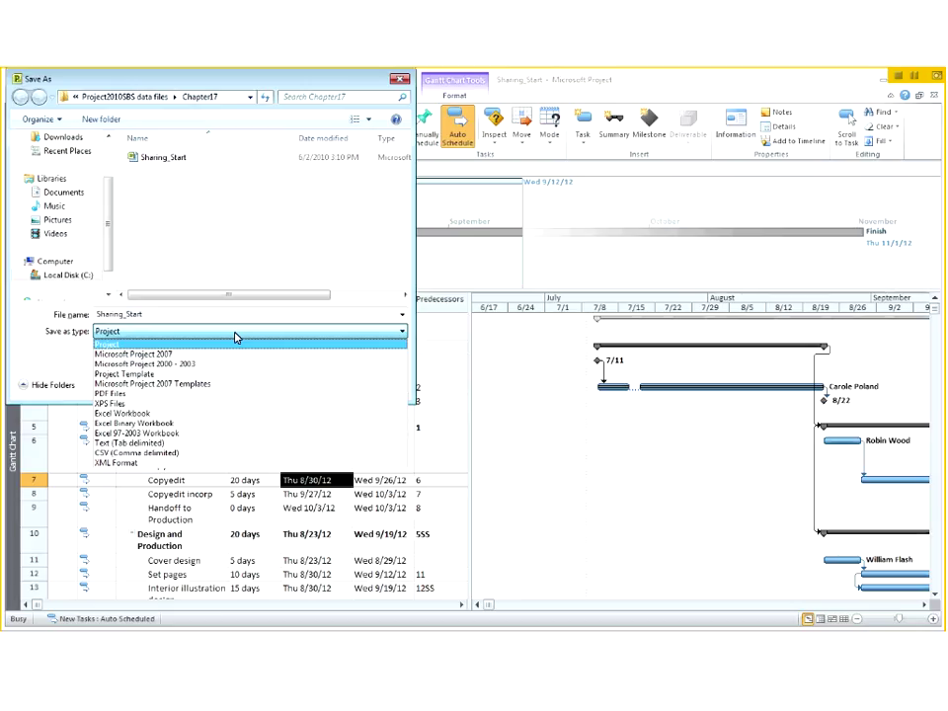
{"action": "left_click", "coordinate": [248, 443]}
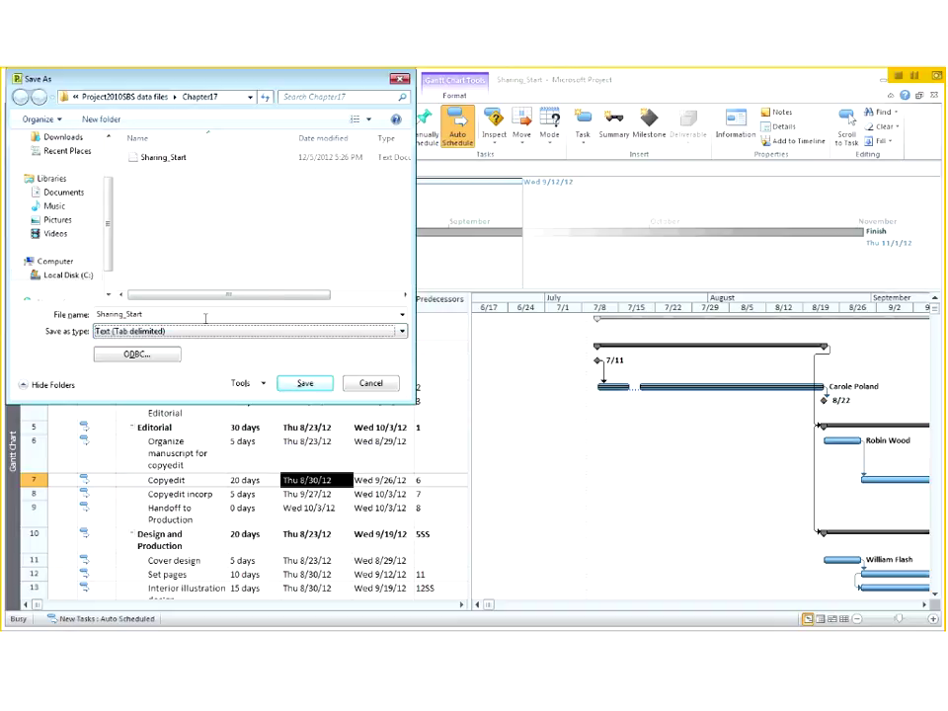
{"action": "double_click", "coordinate": [165, 313]}
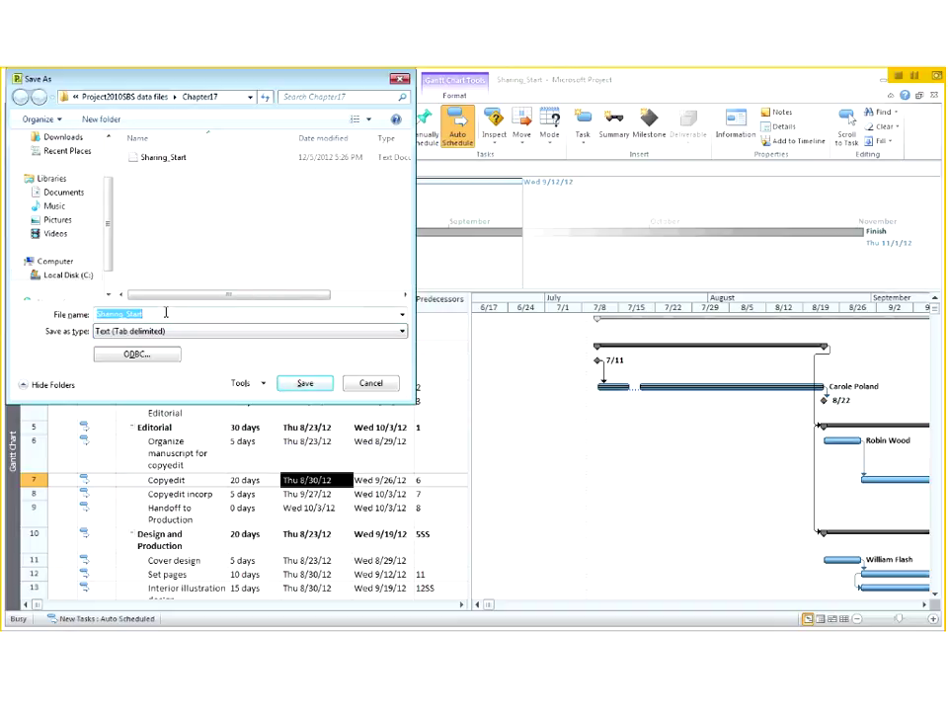
{"action": "left_click", "coordinate": [315, 392]}
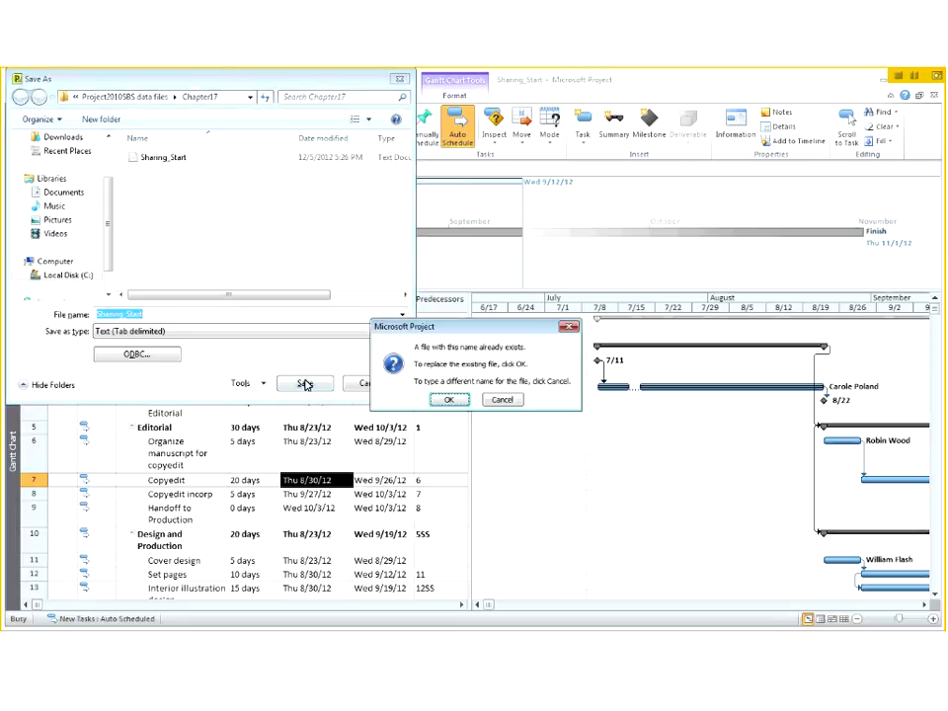
{"action": "left_click", "coordinate": [453, 402]}
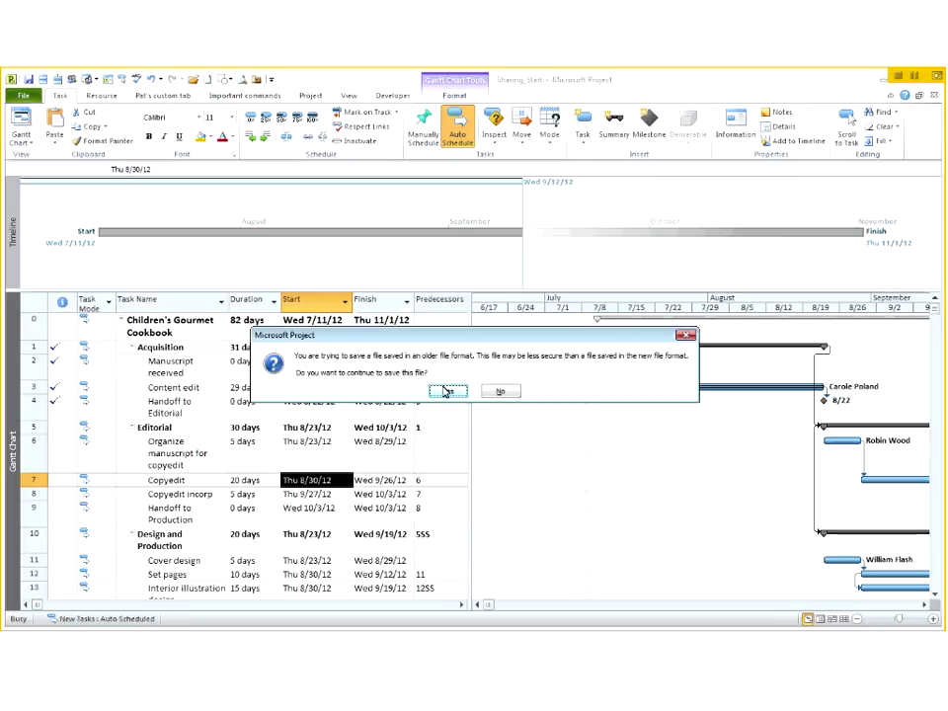
{"action": "left_click", "coordinate": [446, 392]}
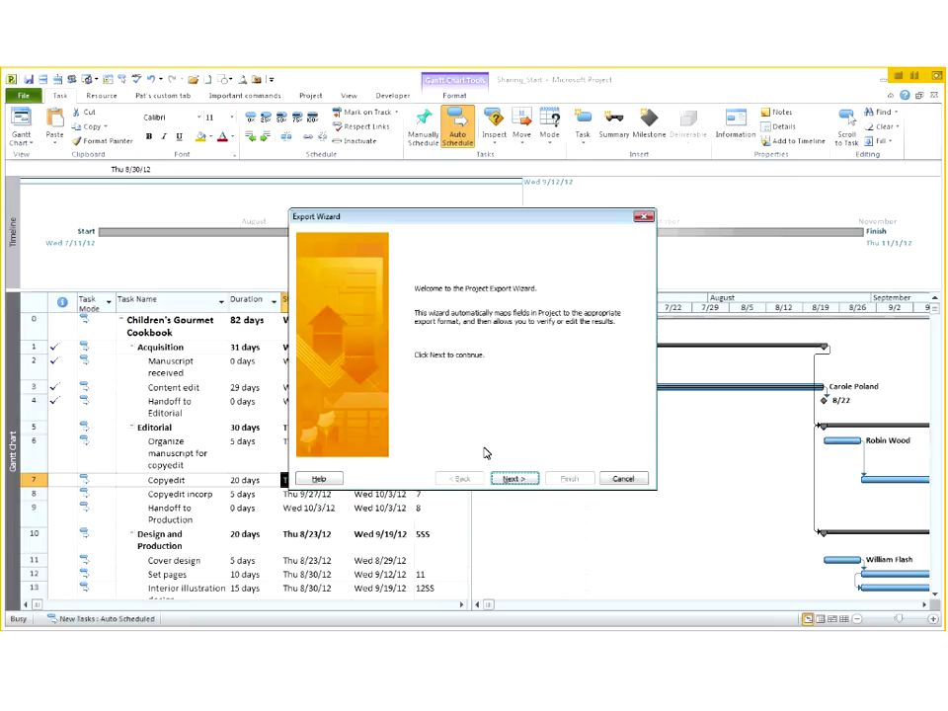
Export the task data using the existing "Cost data by task" map, with headers included and Tab as the text delimiter
{"action": "left_click", "coordinate": [536, 481]}
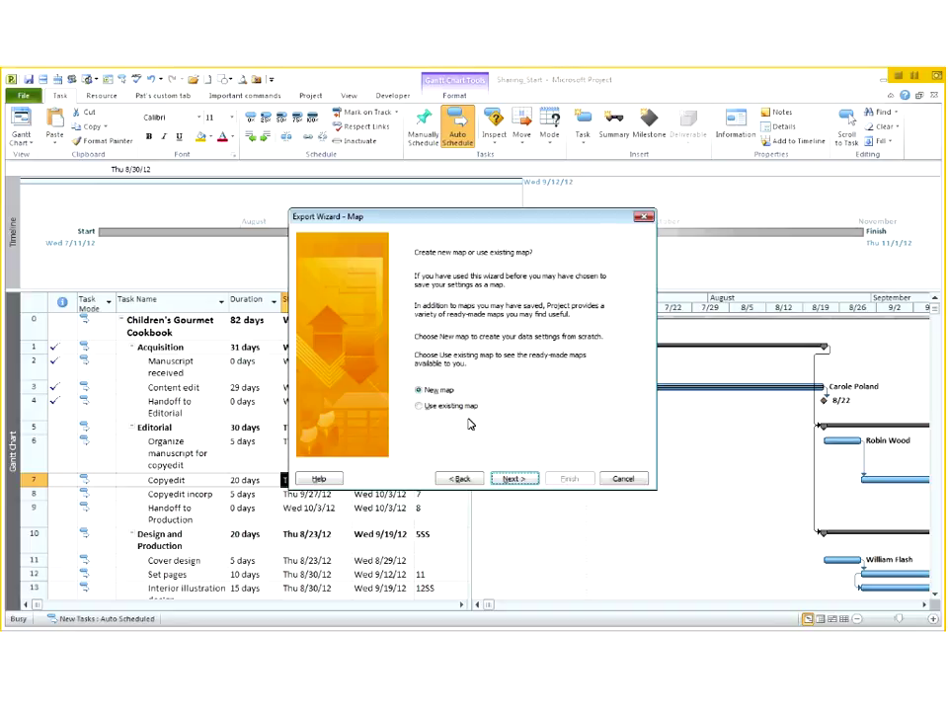
{"action": "left_click", "coordinate": [425, 407]}
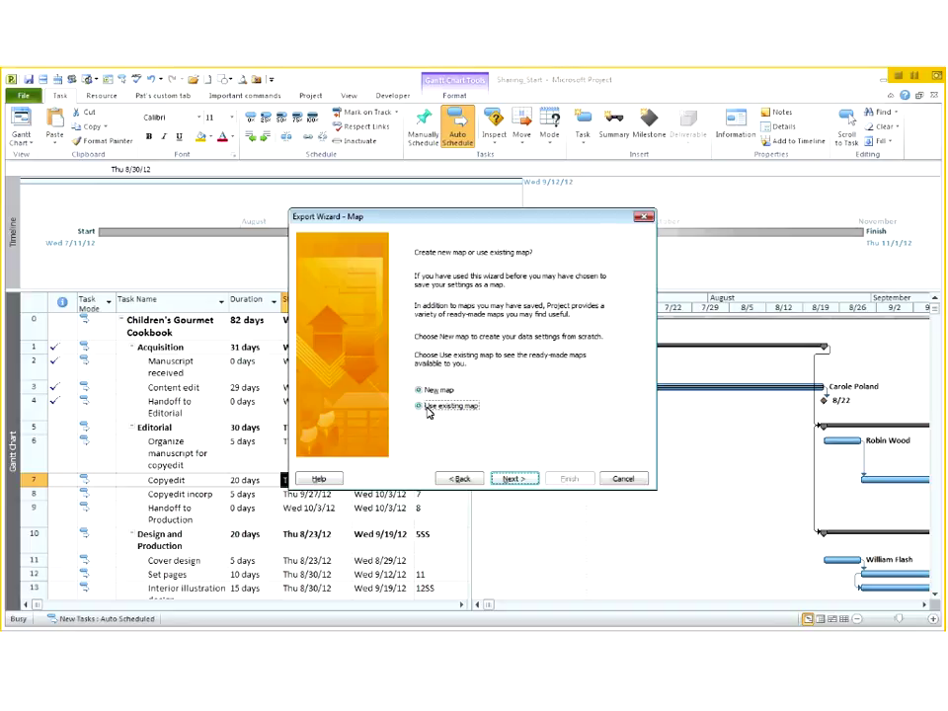
{"action": "left_click", "coordinate": [513, 479]}
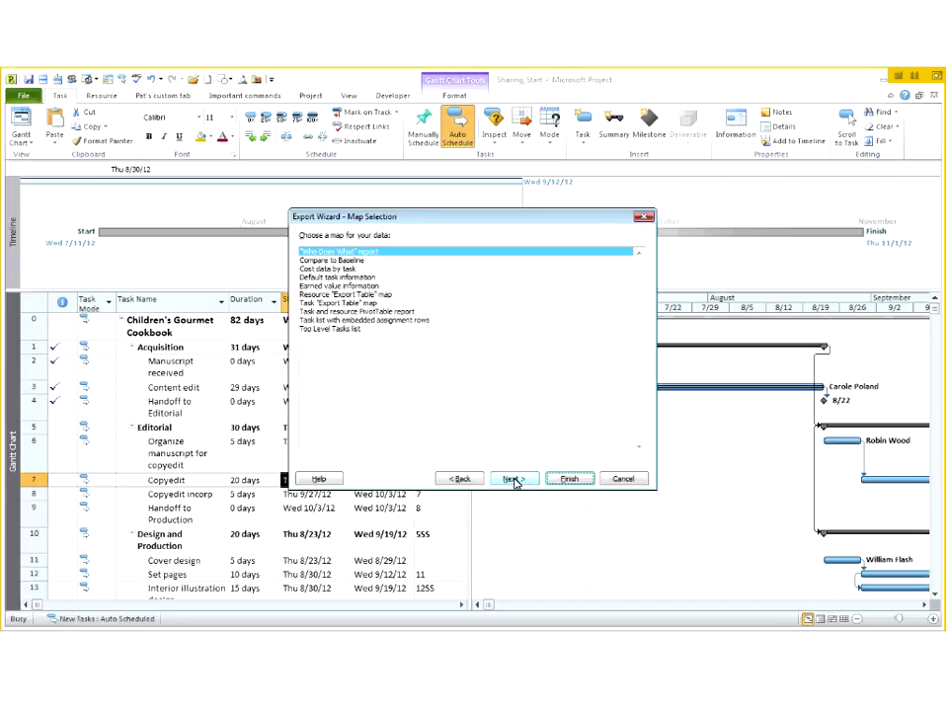
{"action": "left_click", "coordinate": [342, 271]}
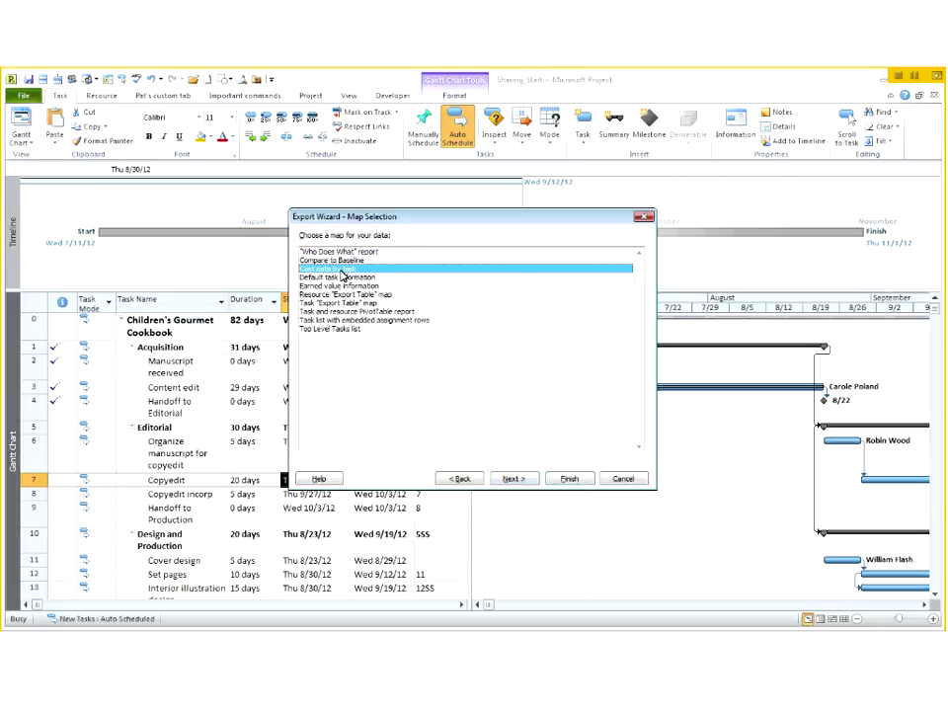
{"action": "left_click", "coordinate": [516, 479]}
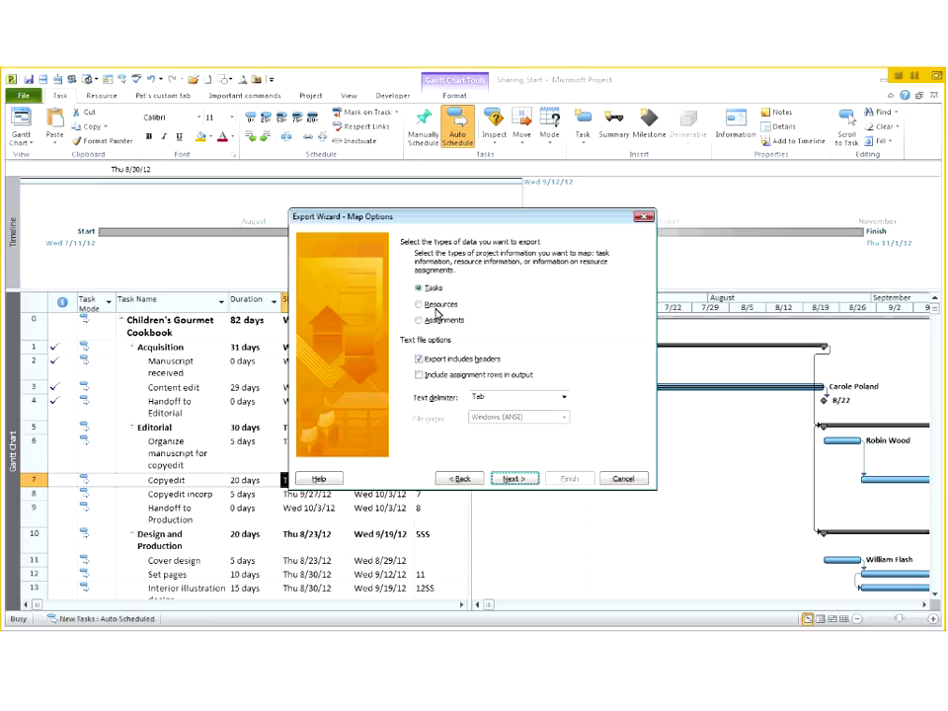
{"action": "left_click", "coordinate": [527, 481]}
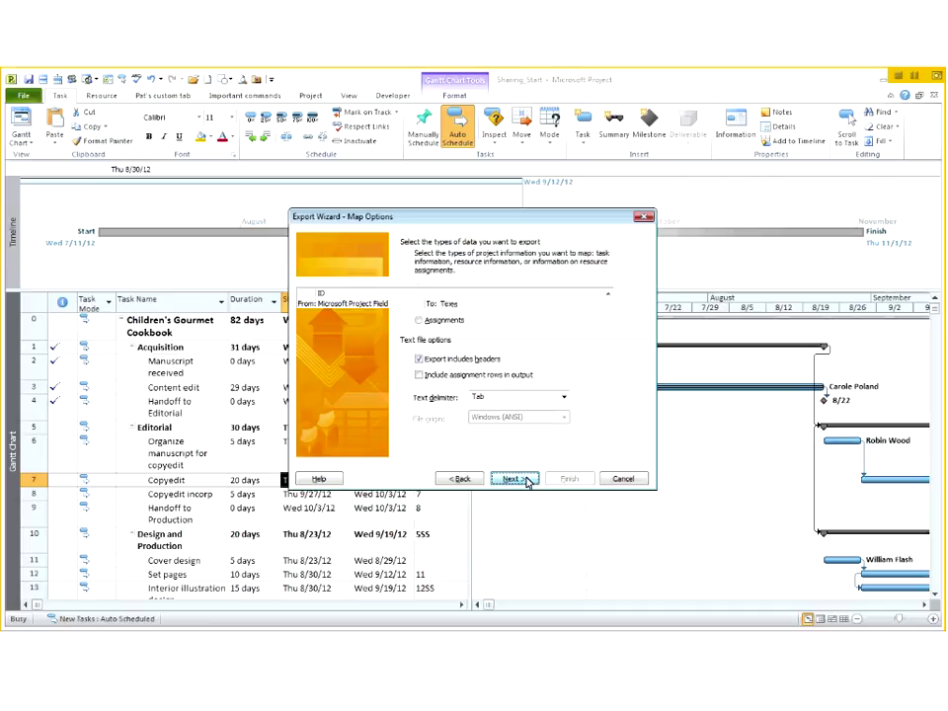
{"action": "left_click", "coordinate": [569, 479]}
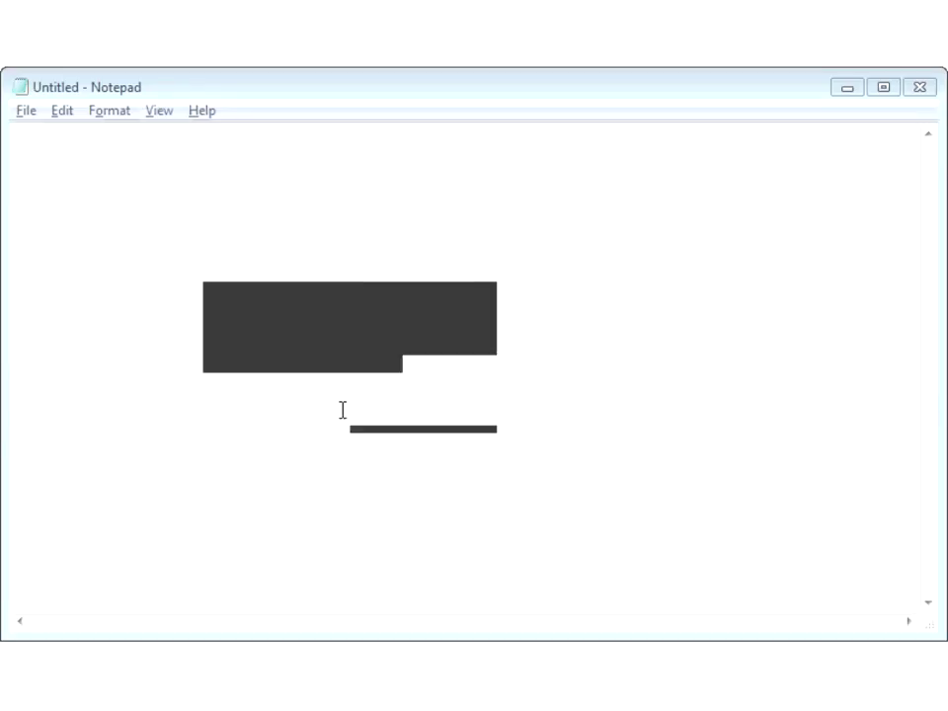
Switch to Notepad and open the exported Sharing_Start text document from the Chapter17 folder
{"action": "left_click", "coordinate": [27, 121]}
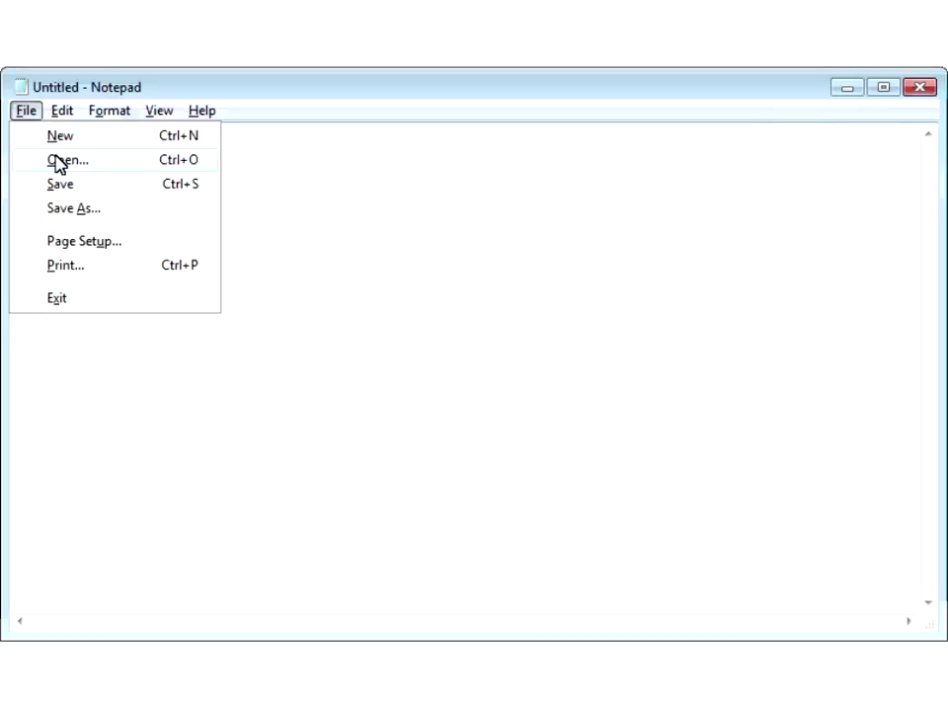
{"action": "left_click", "coordinate": [59, 164]}
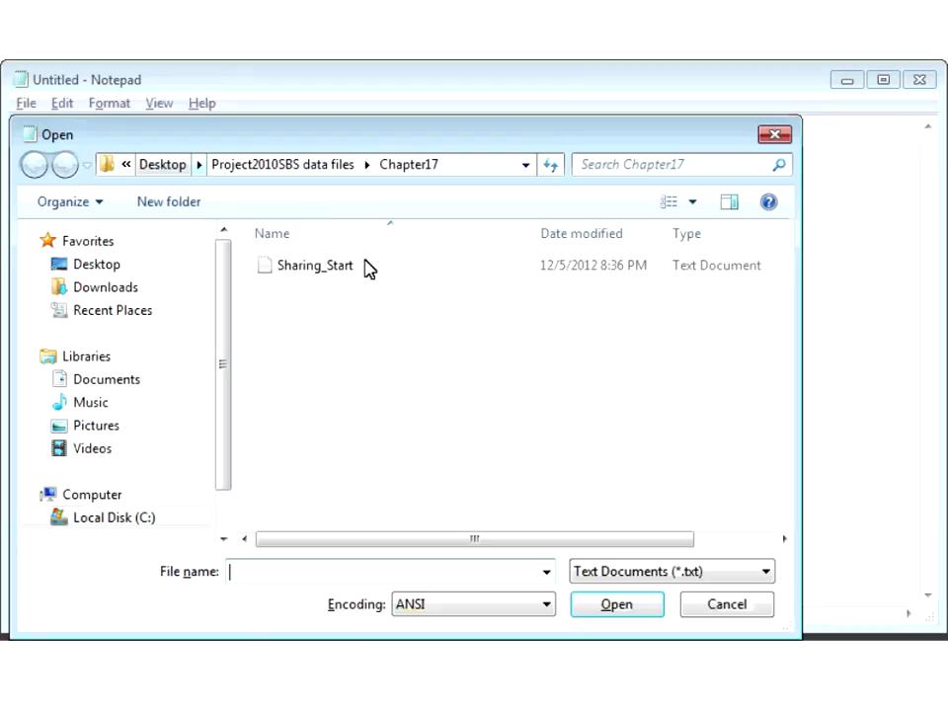
{"action": "left_click", "coordinate": [368, 269]}
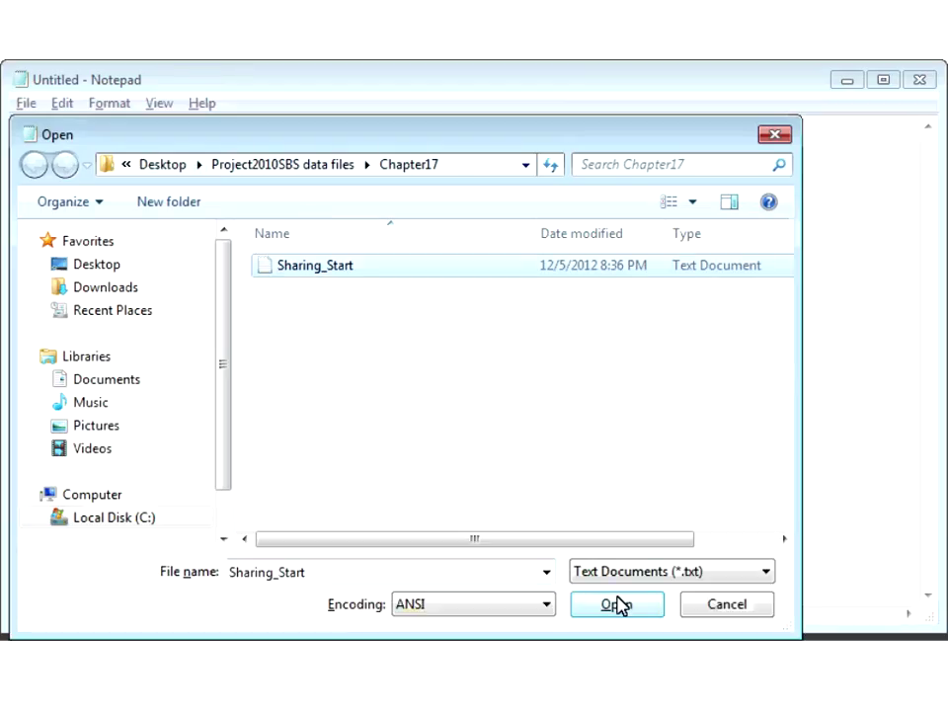
{"action": "left_click", "coordinate": [617, 604]}
{"action": "left_click", "coordinate": [883, 81]}
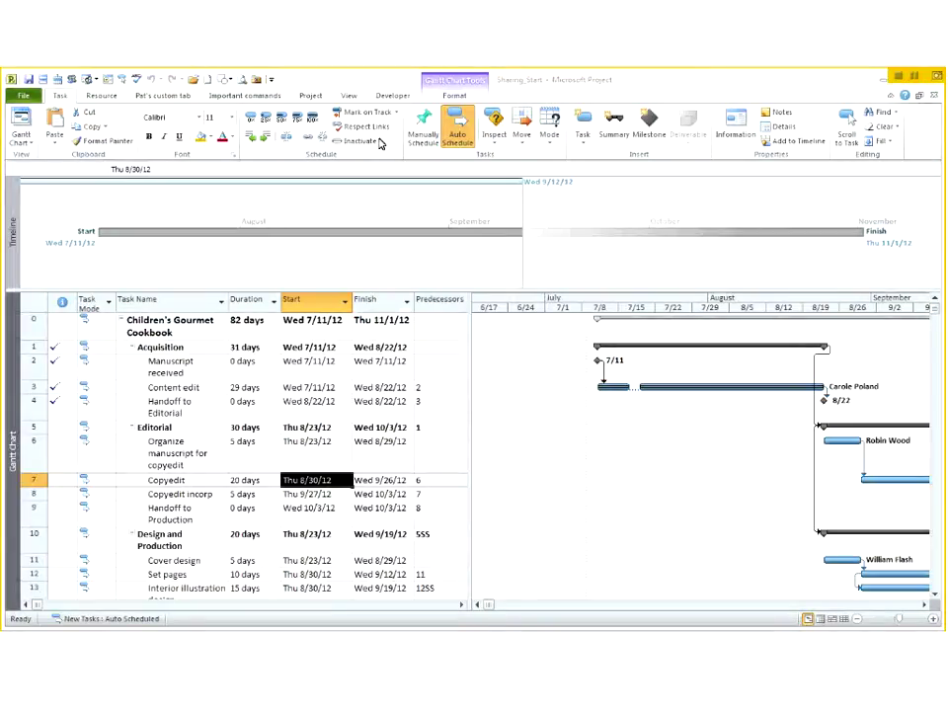
Review the standard report categories available for the Sharing_Start project in Microsoft Project
{"action": "left_click", "coordinate": [313, 96]}
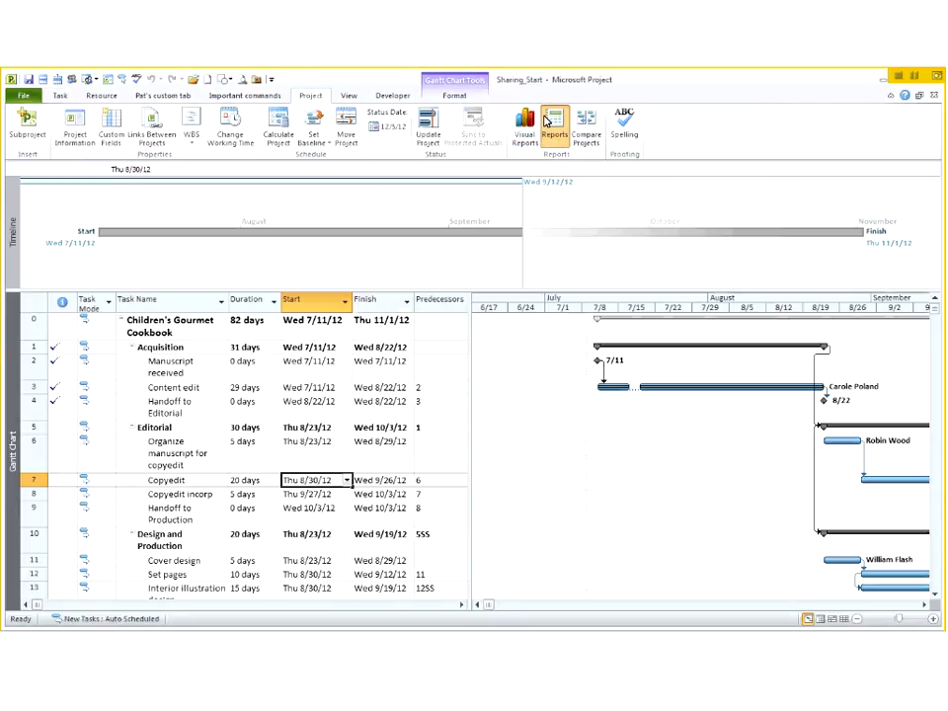
{"action": "left_click", "coordinate": [550, 123]}
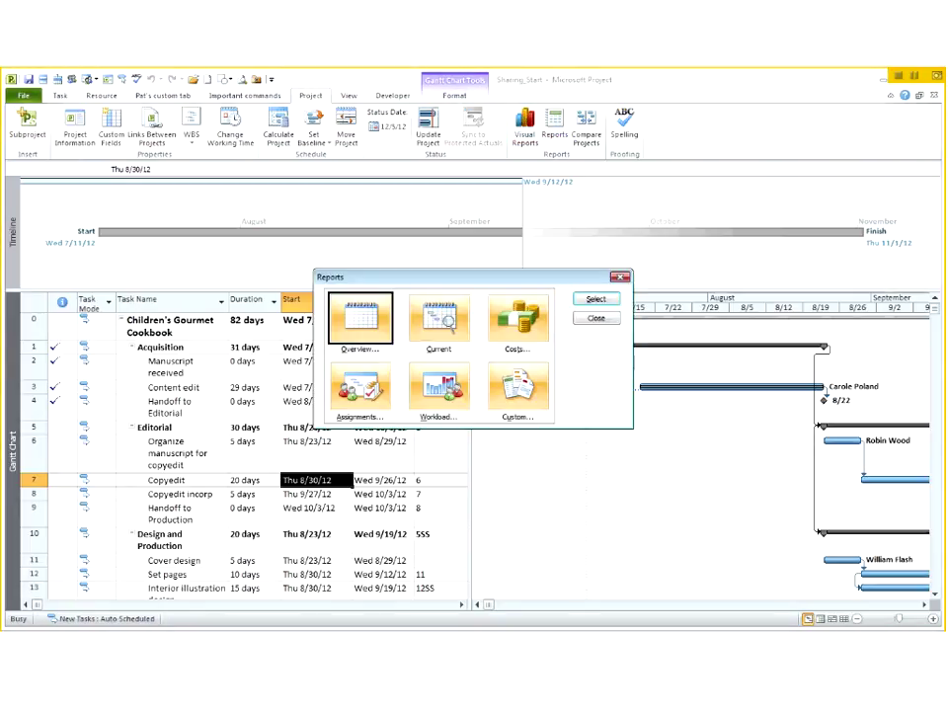
{"action": "left_click", "coordinate": [593, 319]}
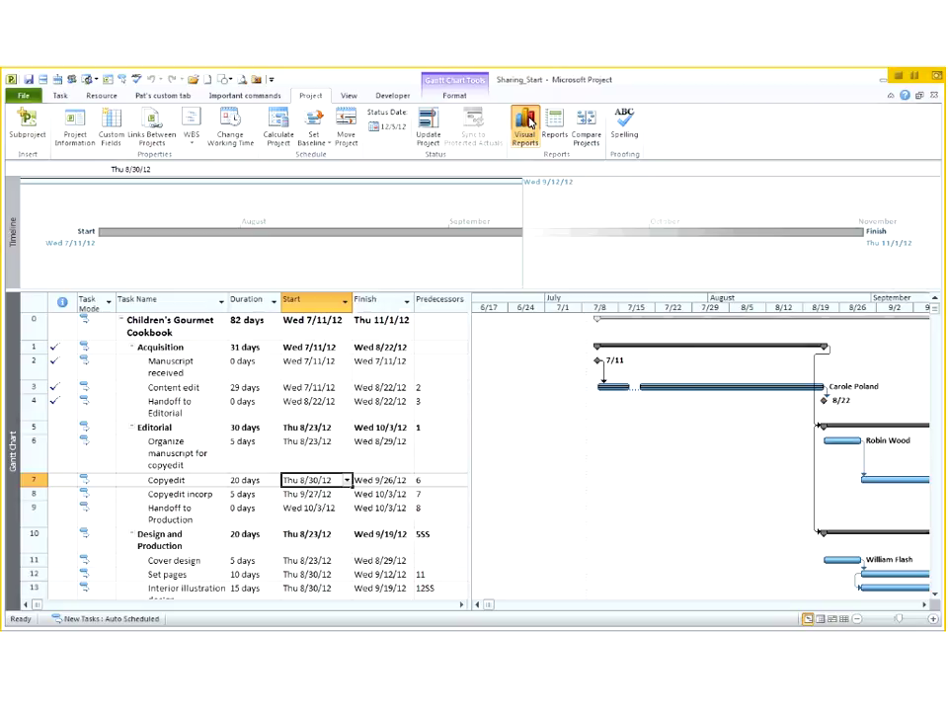
Try to generate the Resource Status Report (Metric) and Task Status Report (US) visual reports from the Assignment Summary templates
{"action": "left_click", "coordinate": [527, 122]}
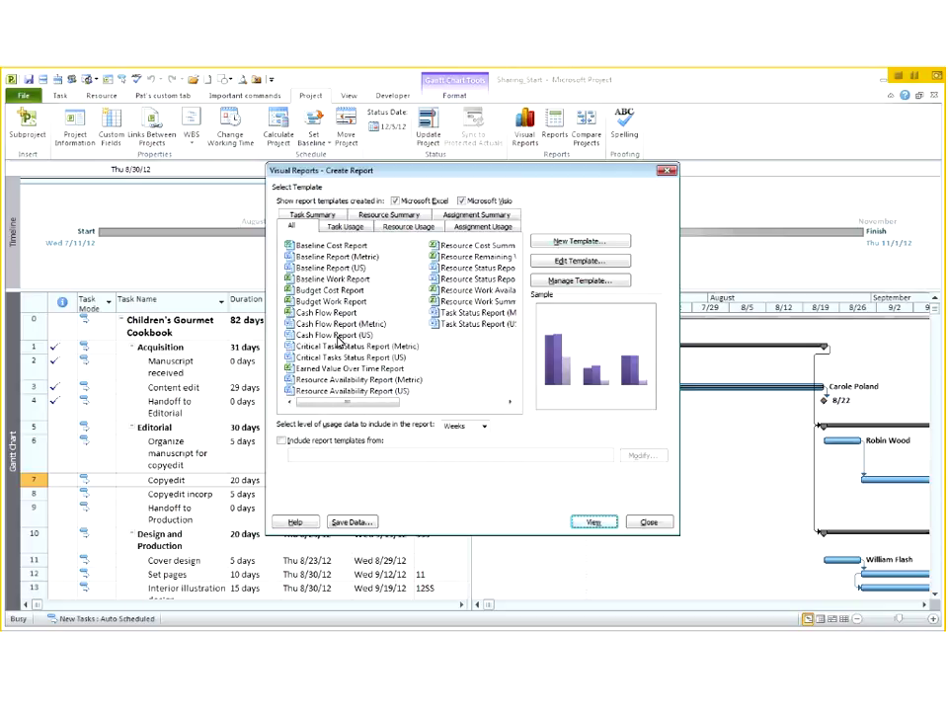
{"action": "left_click", "coordinate": [464, 215]}
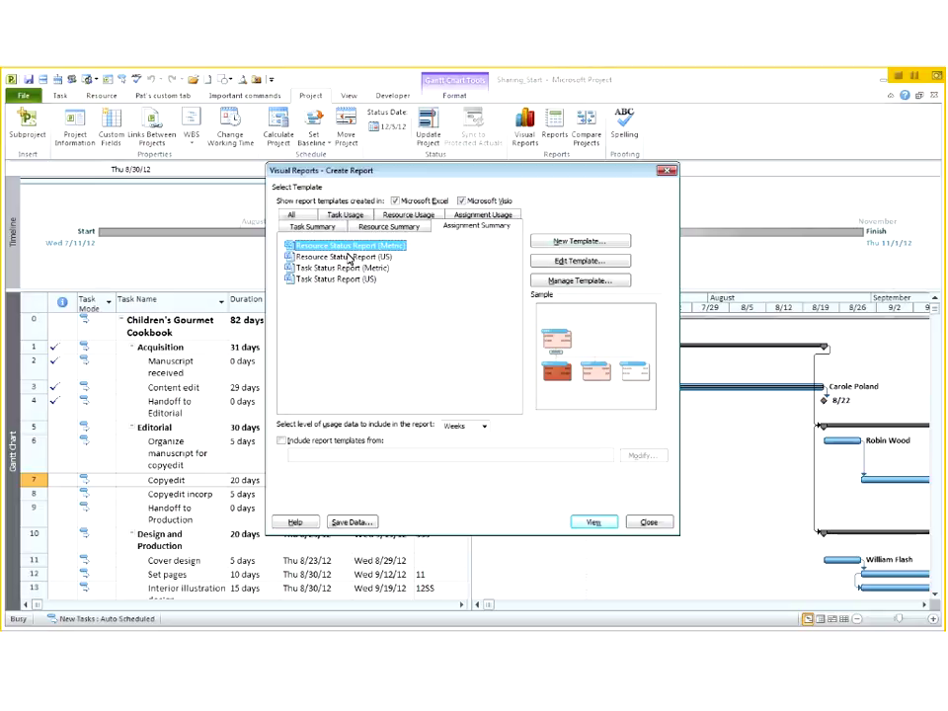
{"action": "left_click", "coordinate": [593, 522]}
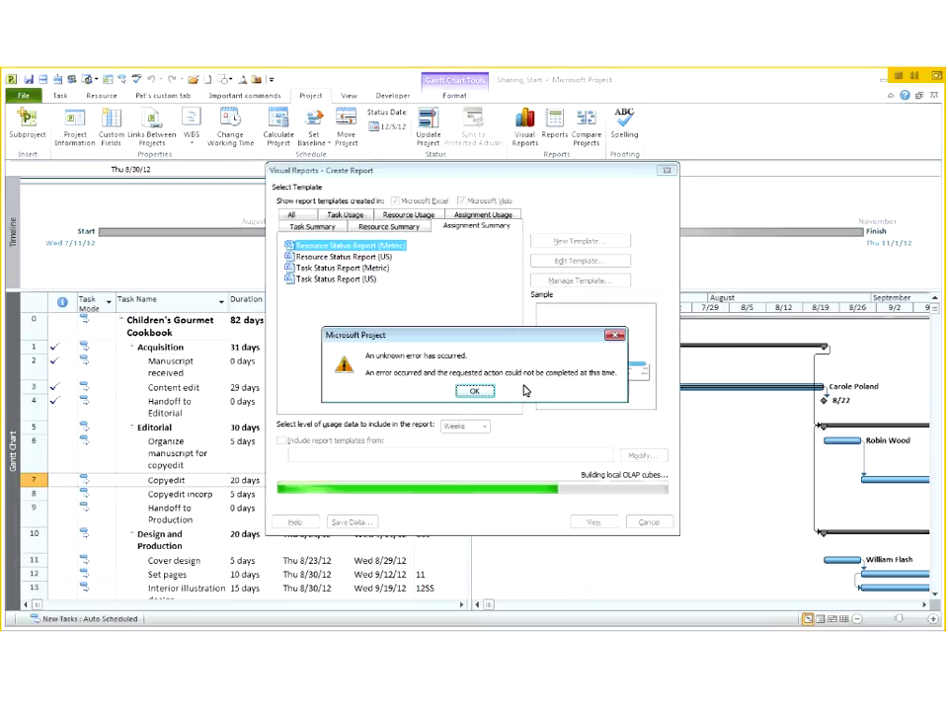
{"action": "left_click", "coordinate": [474, 392]}
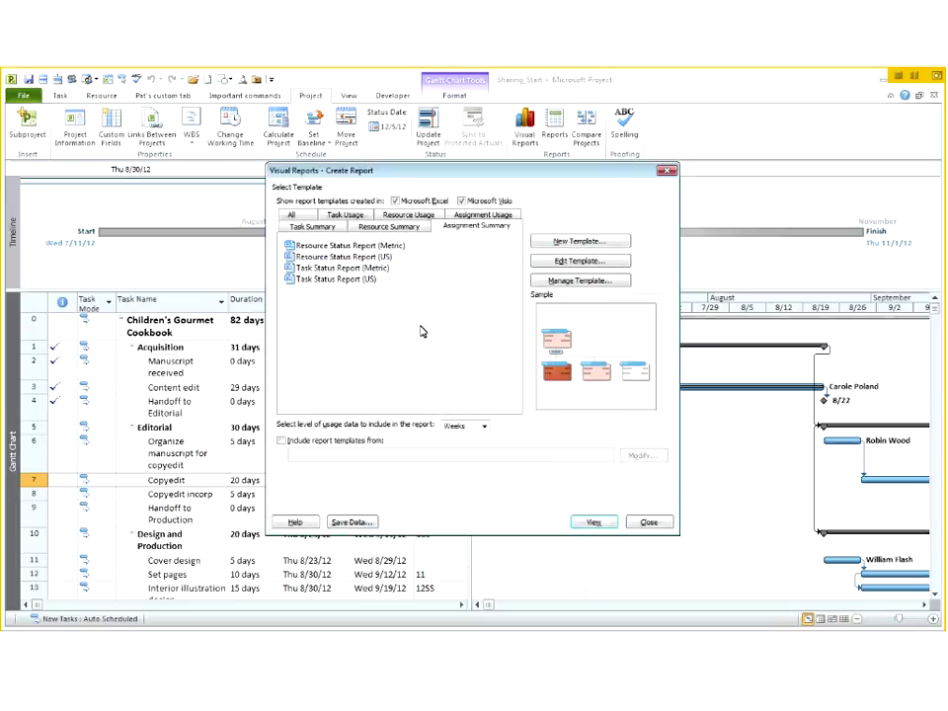
{"action": "left_click", "coordinate": [336, 279]}
{"action": "left_click", "coordinate": [593, 521]}
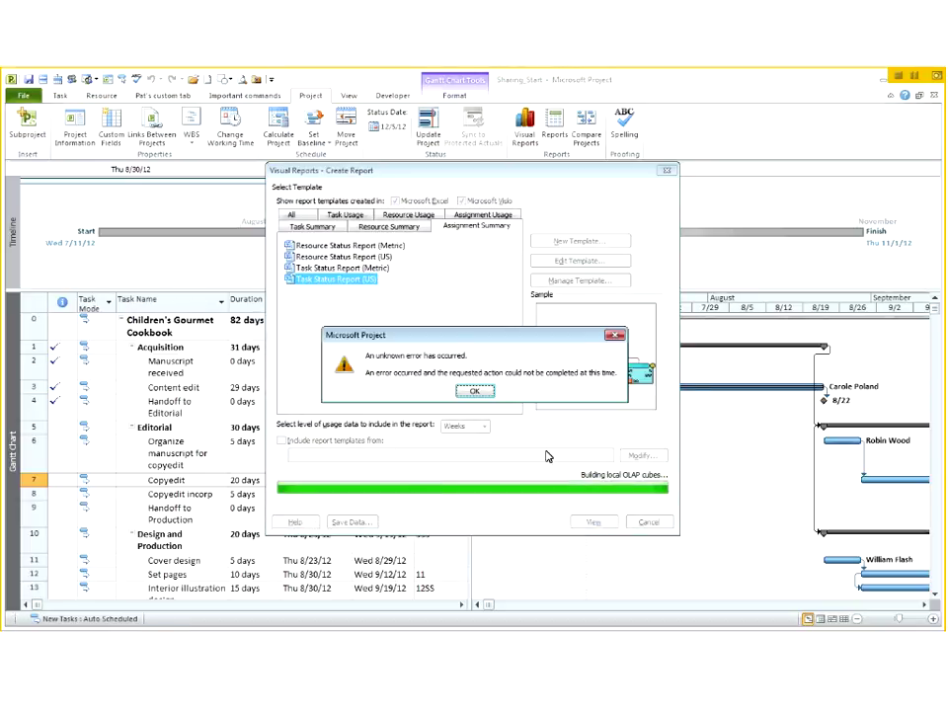
{"action": "left_click", "coordinate": [475, 392]}
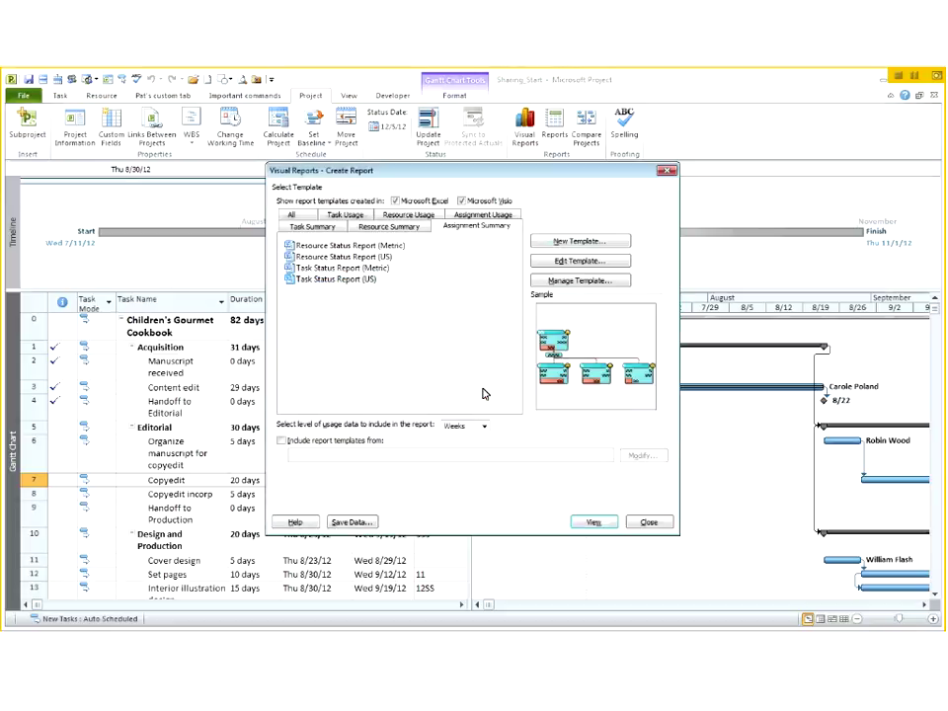
Check the Resource Usage visual report templates and try to generate the Budget Cost Report from the full template list
{"action": "left_click", "coordinate": [405, 215]}
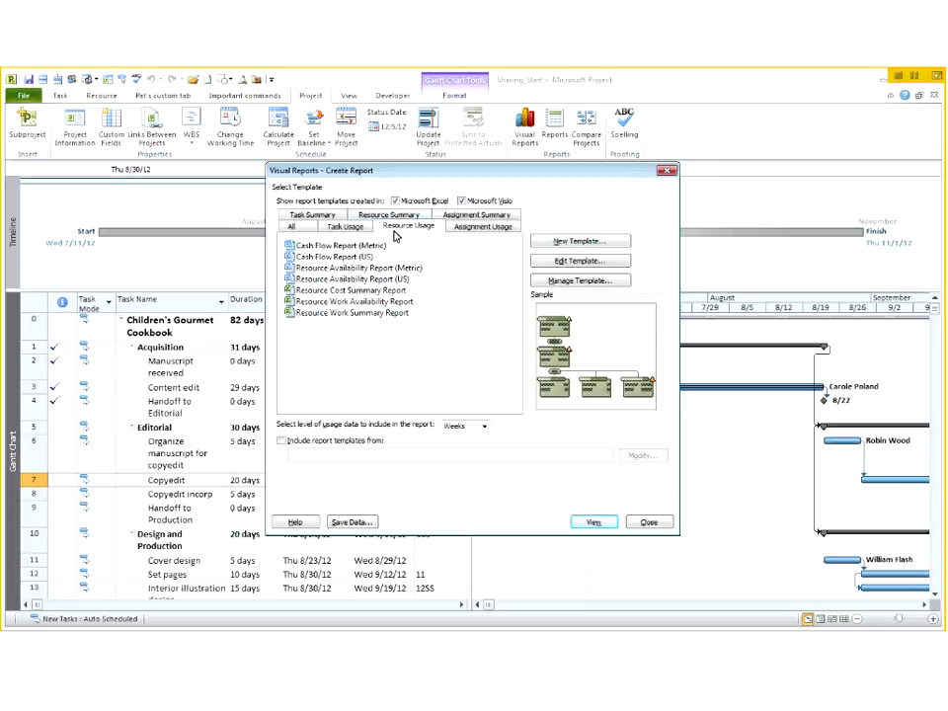
{"action": "left_click", "coordinate": [291, 227]}
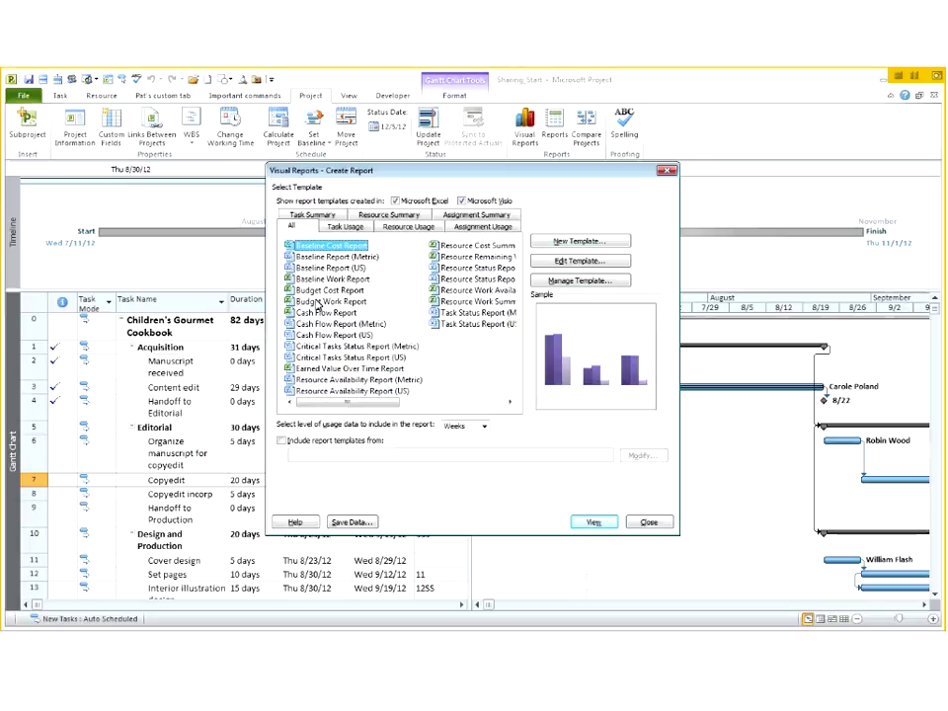
{"action": "left_click", "coordinate": [315, 293]}
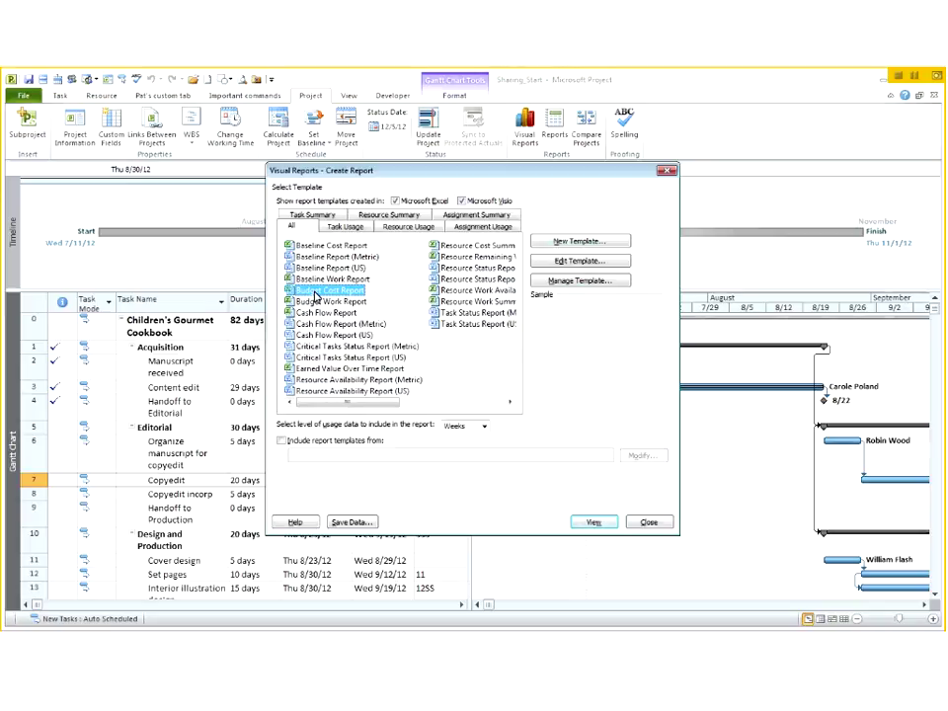
{"action": "left_click", "coordinate": [596, 524]}
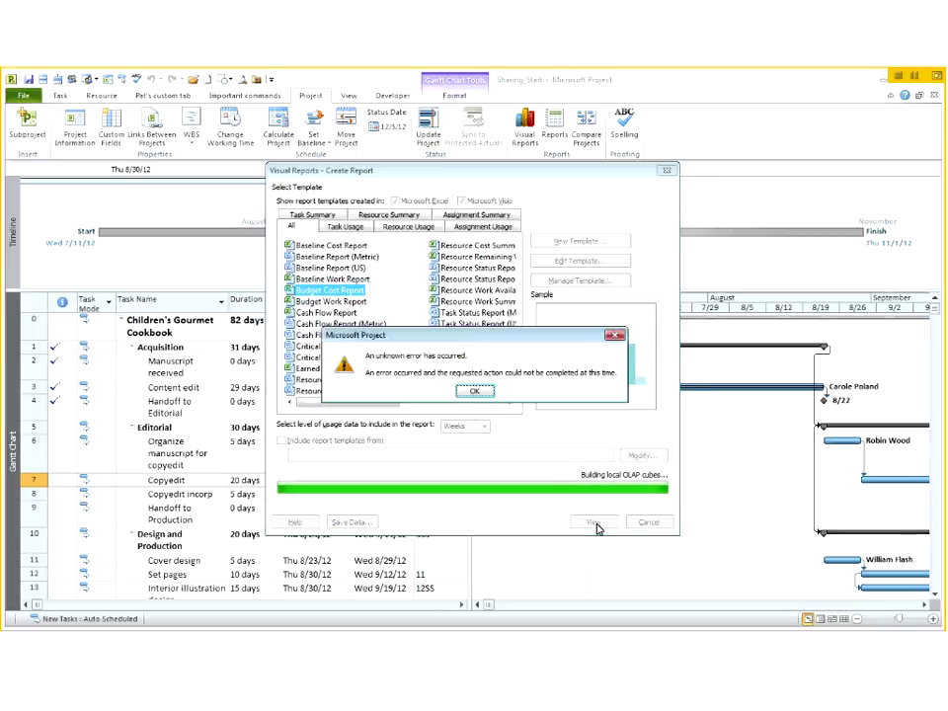
{"action": "left_click", "coordinate": [490, 396]}
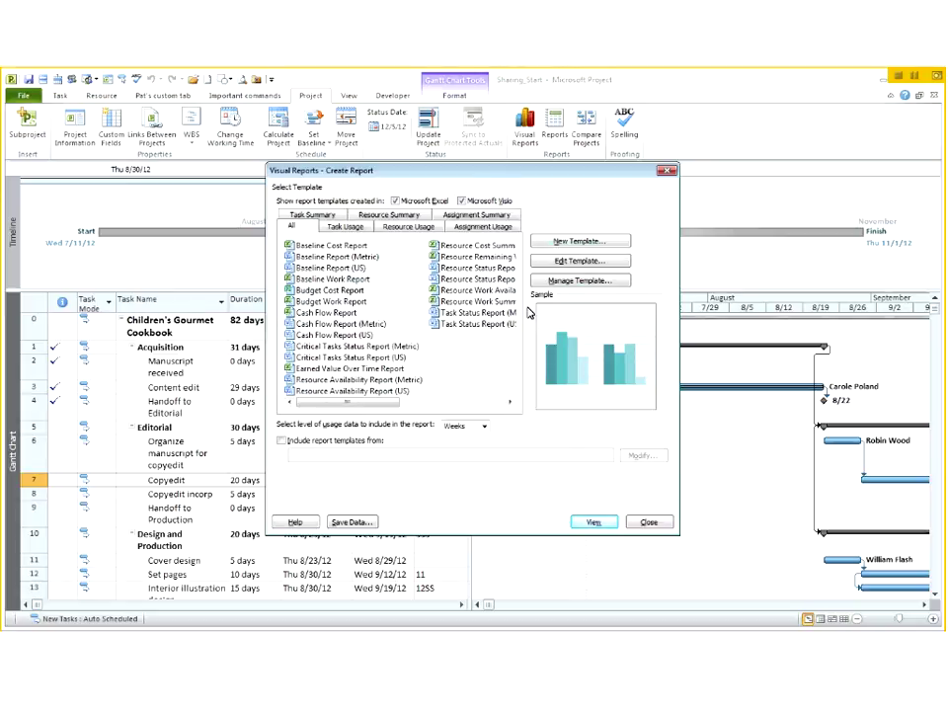
Preview the sample of the Task Status Report (Metric) template and close the visual reports
{"action": "left_click", "coordinate": [446, 313]}
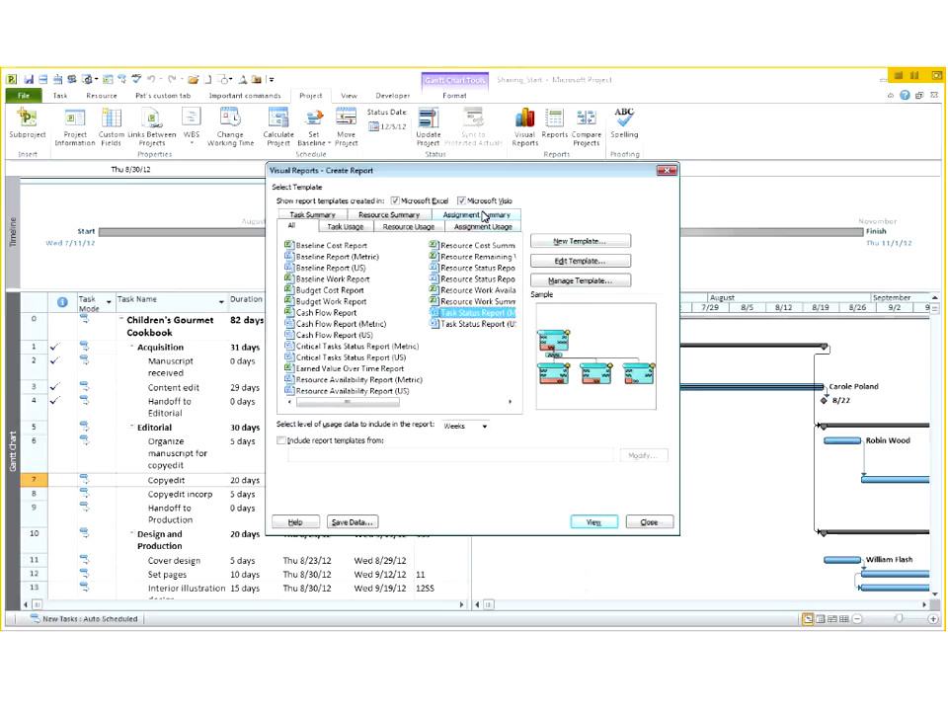
{"action": "left_click", "coordinate": [940, 517]}
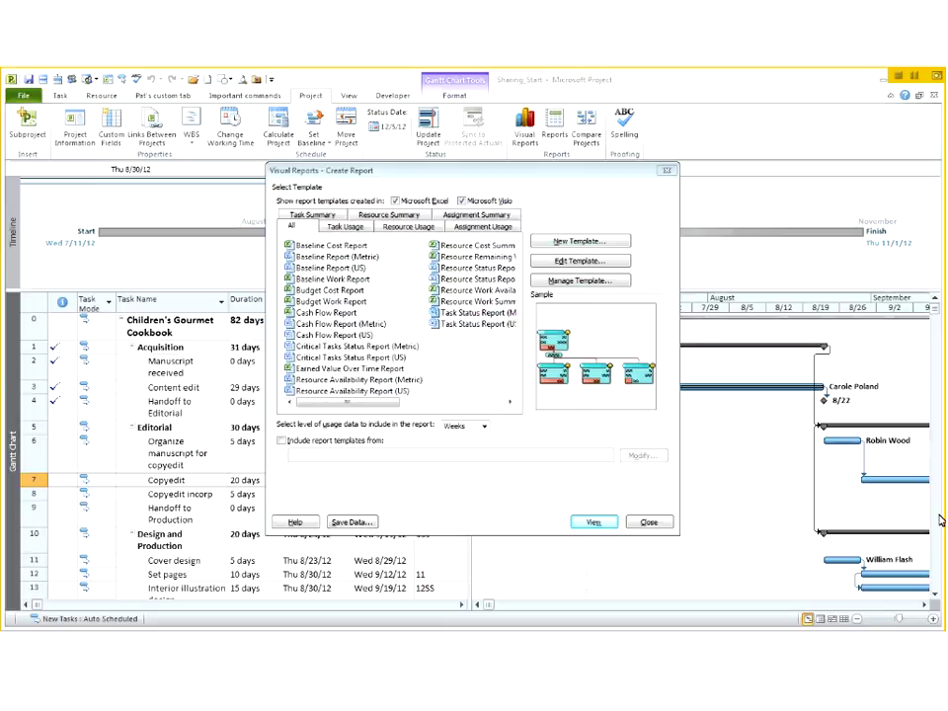
{"action": "left_click", "coordinate": [648, 523]}
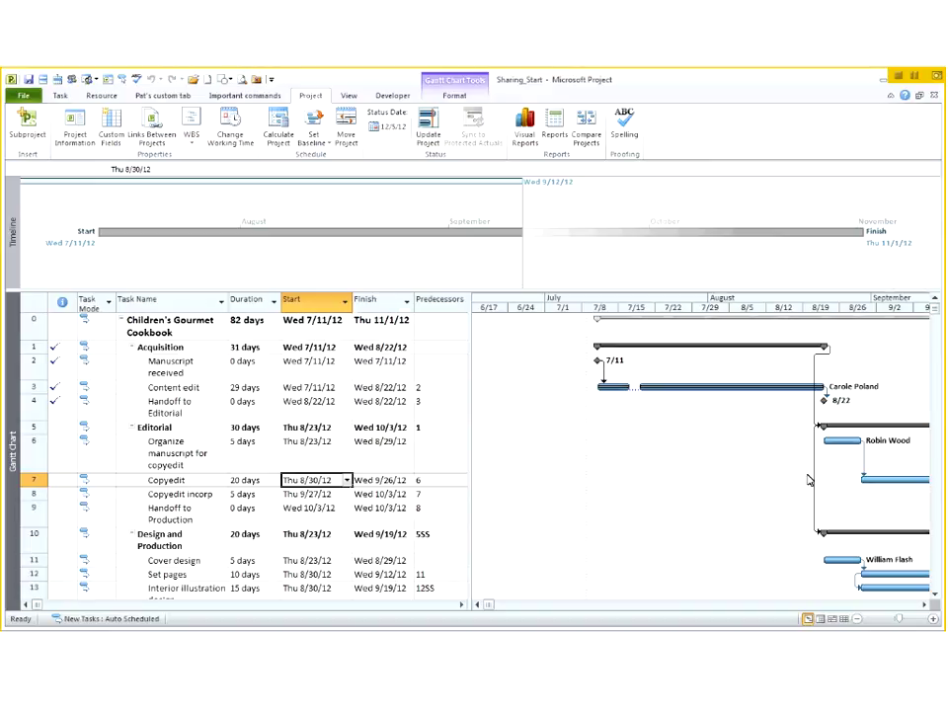
{"action": "key", "text": "Escape"}
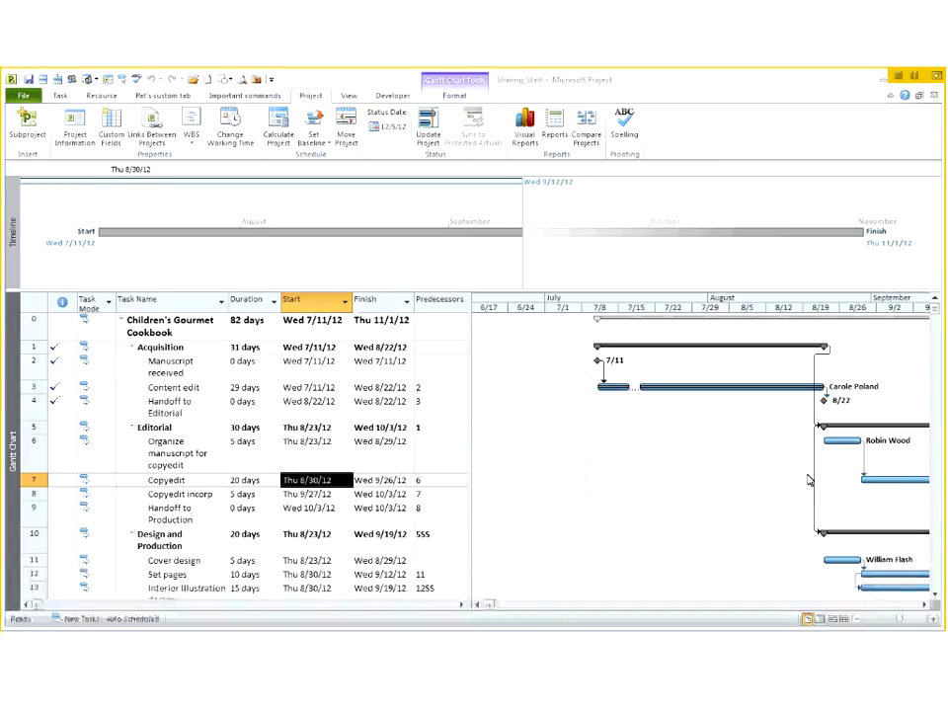